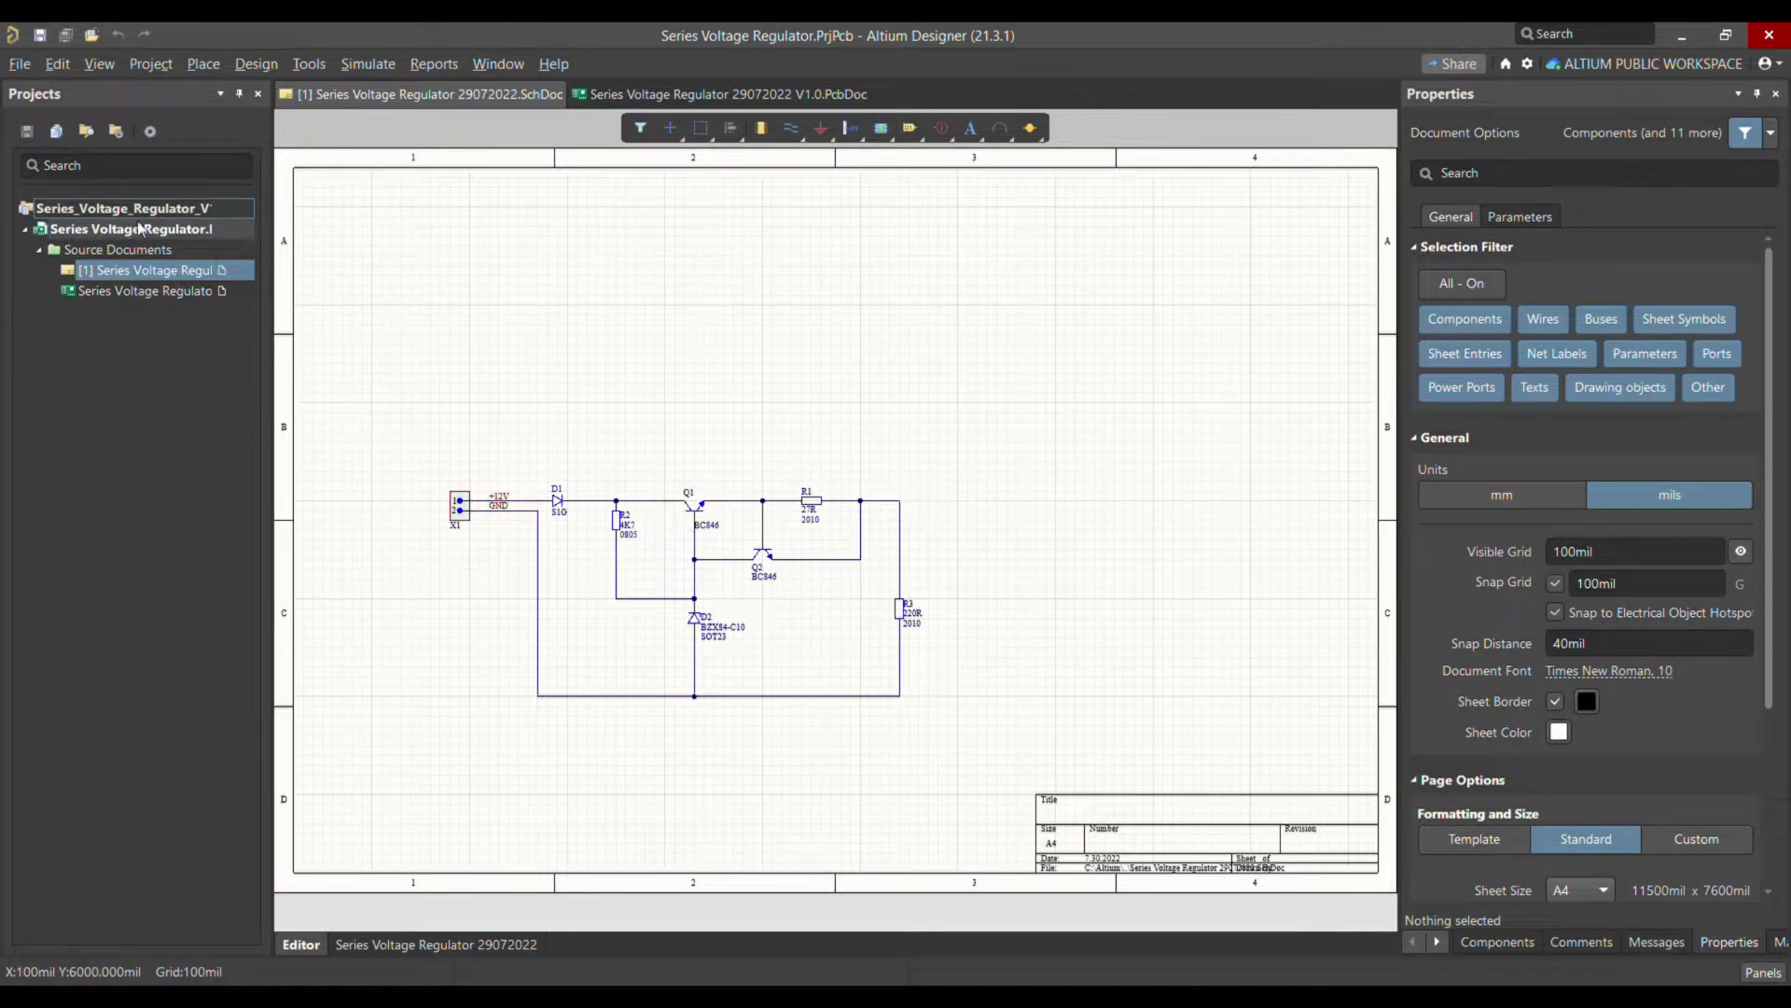
# Widen the project file list and examine the Series Voltage Regulator 29072022 V1.0 PCB layout in 2D, both overall and close up.
pyautogui.moveTo(271, 259); pyautogui.dragTo(319, 273)
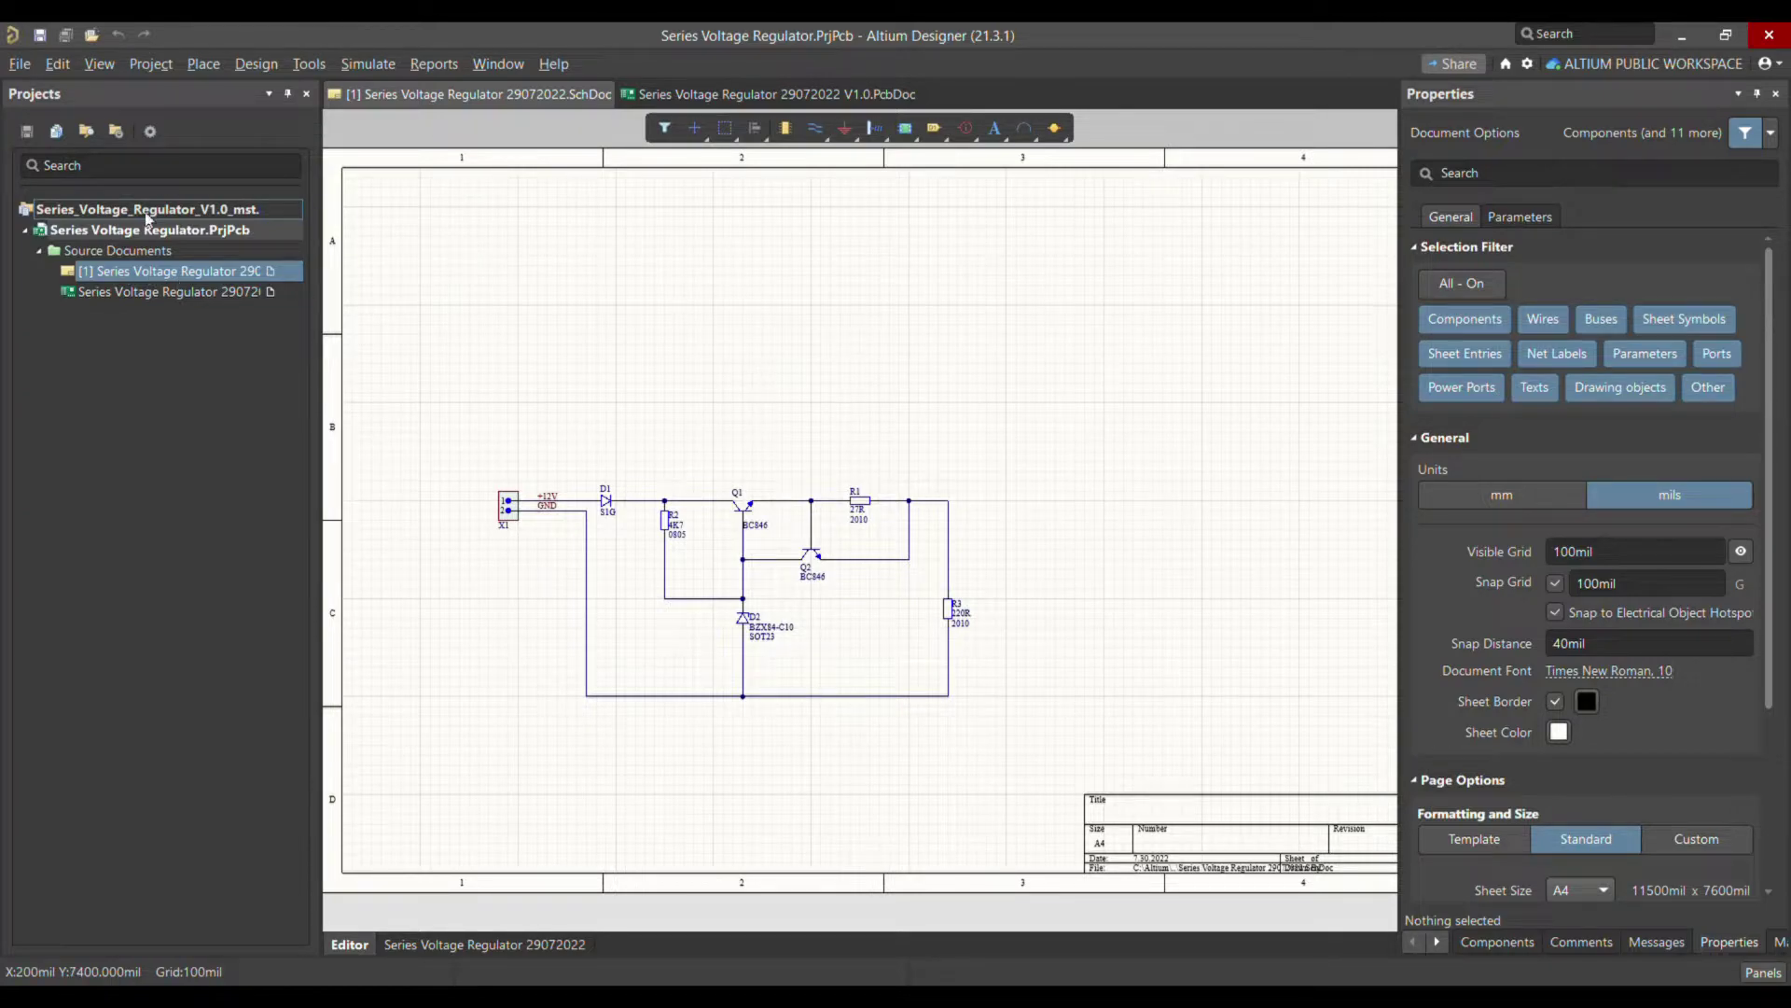
pyautogui.click(668, 97)
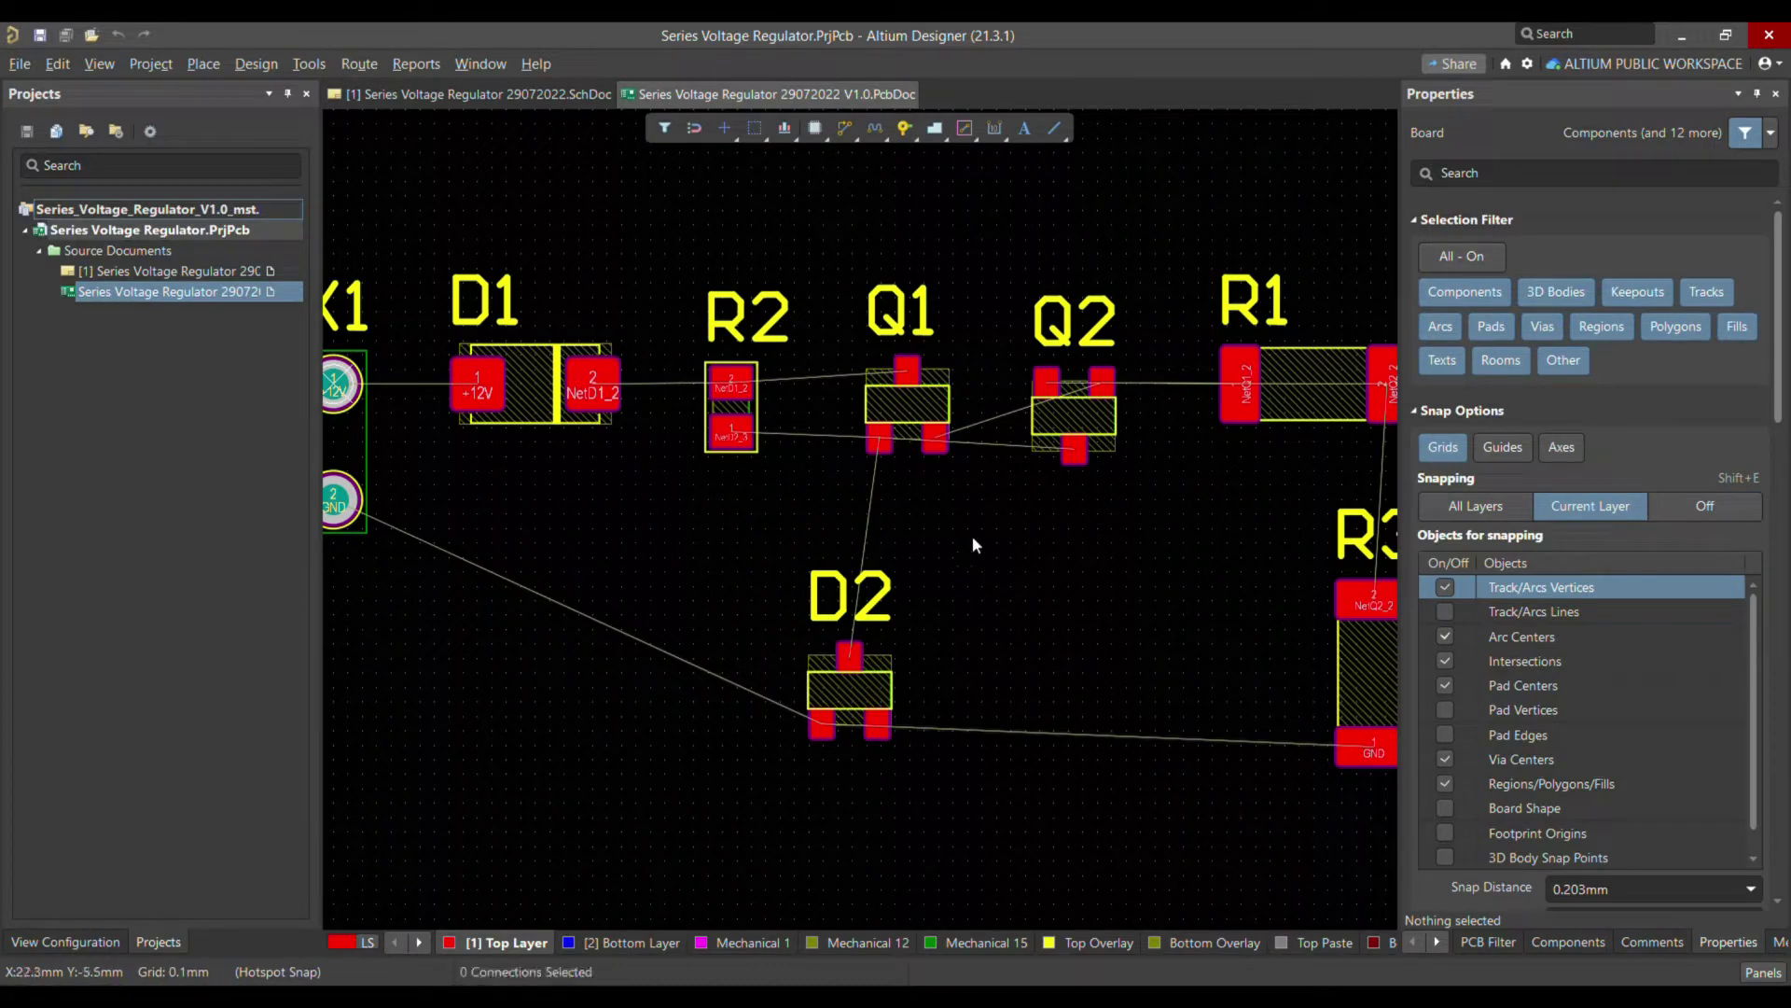
pyautogui.keyDown('ctrl'); pyautogui.scroll(-5, 970, 492); pyautogui.keyUp('ctrl')
pyautogui.keyDown('ctrl'); pyautogui.scroll(3, 898, 576); pyautogui.keyUp('ctrl')
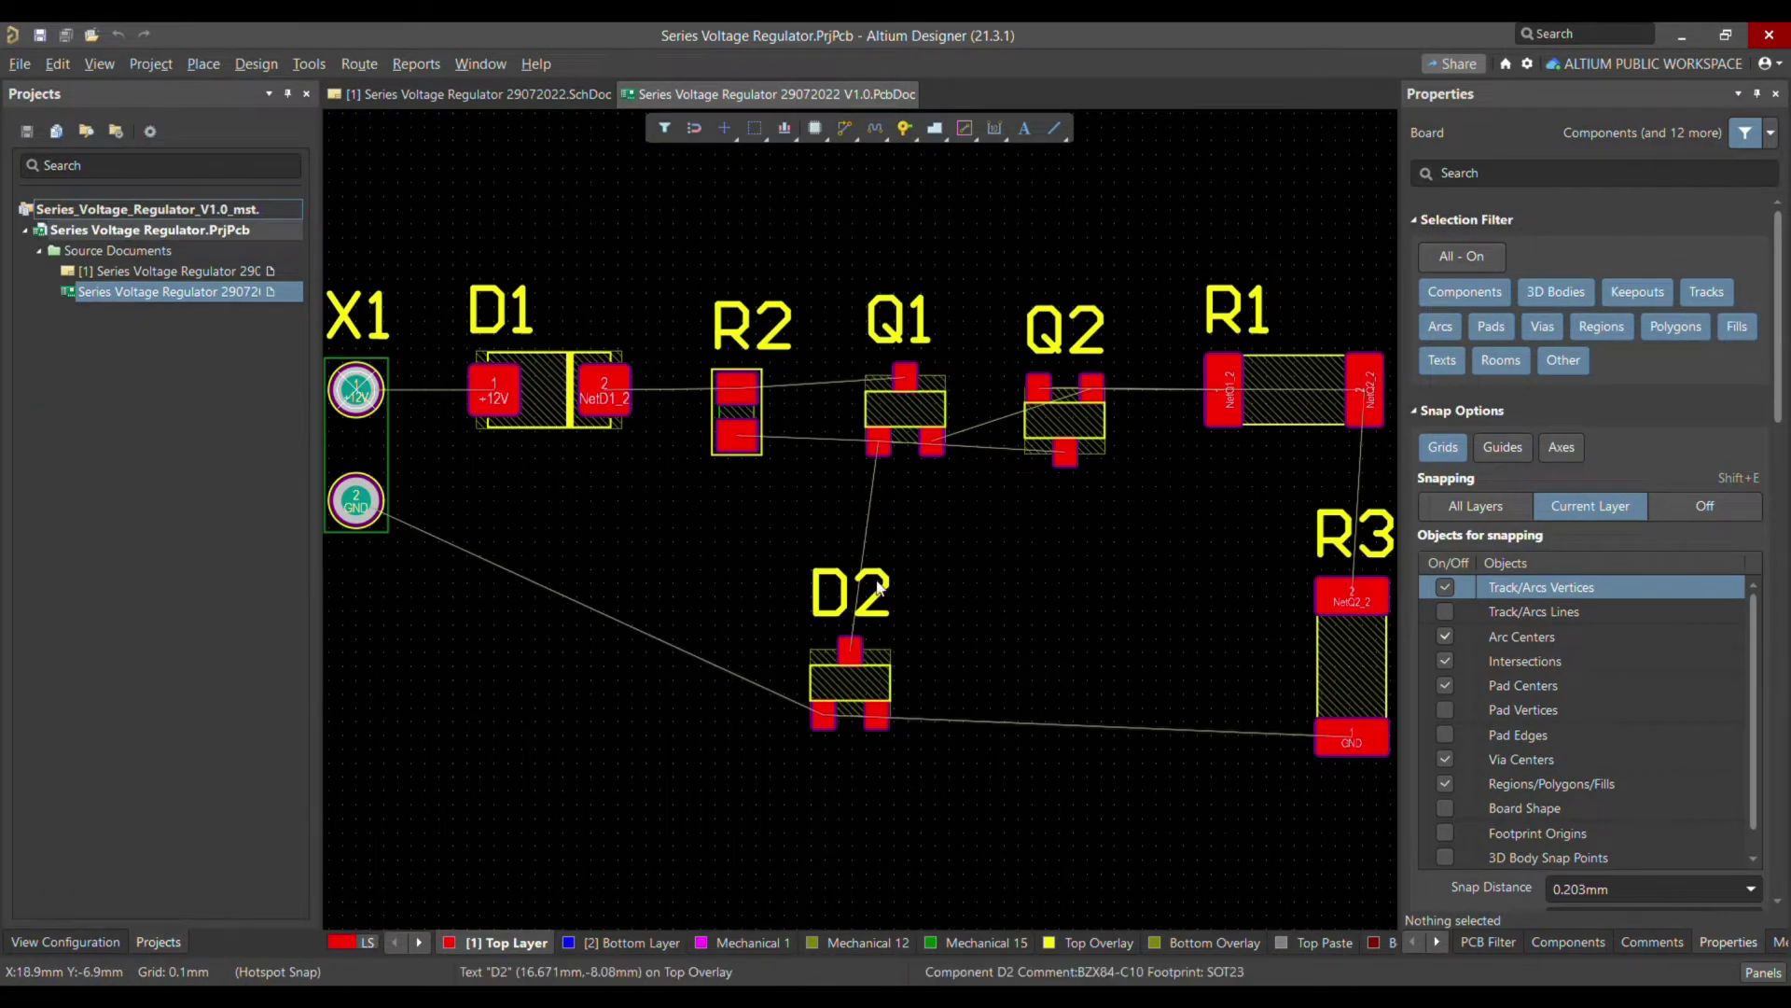
pyautogui.keyDown('ctrl'); pyautogui.scroll(-6, 868, 586); pyautogui.keyUp('ctrl')
pyautogui.keyDown('ctrl'); pyautogui.scroll(-2, 866, 588); pyautogui.keyUp('ctrl')
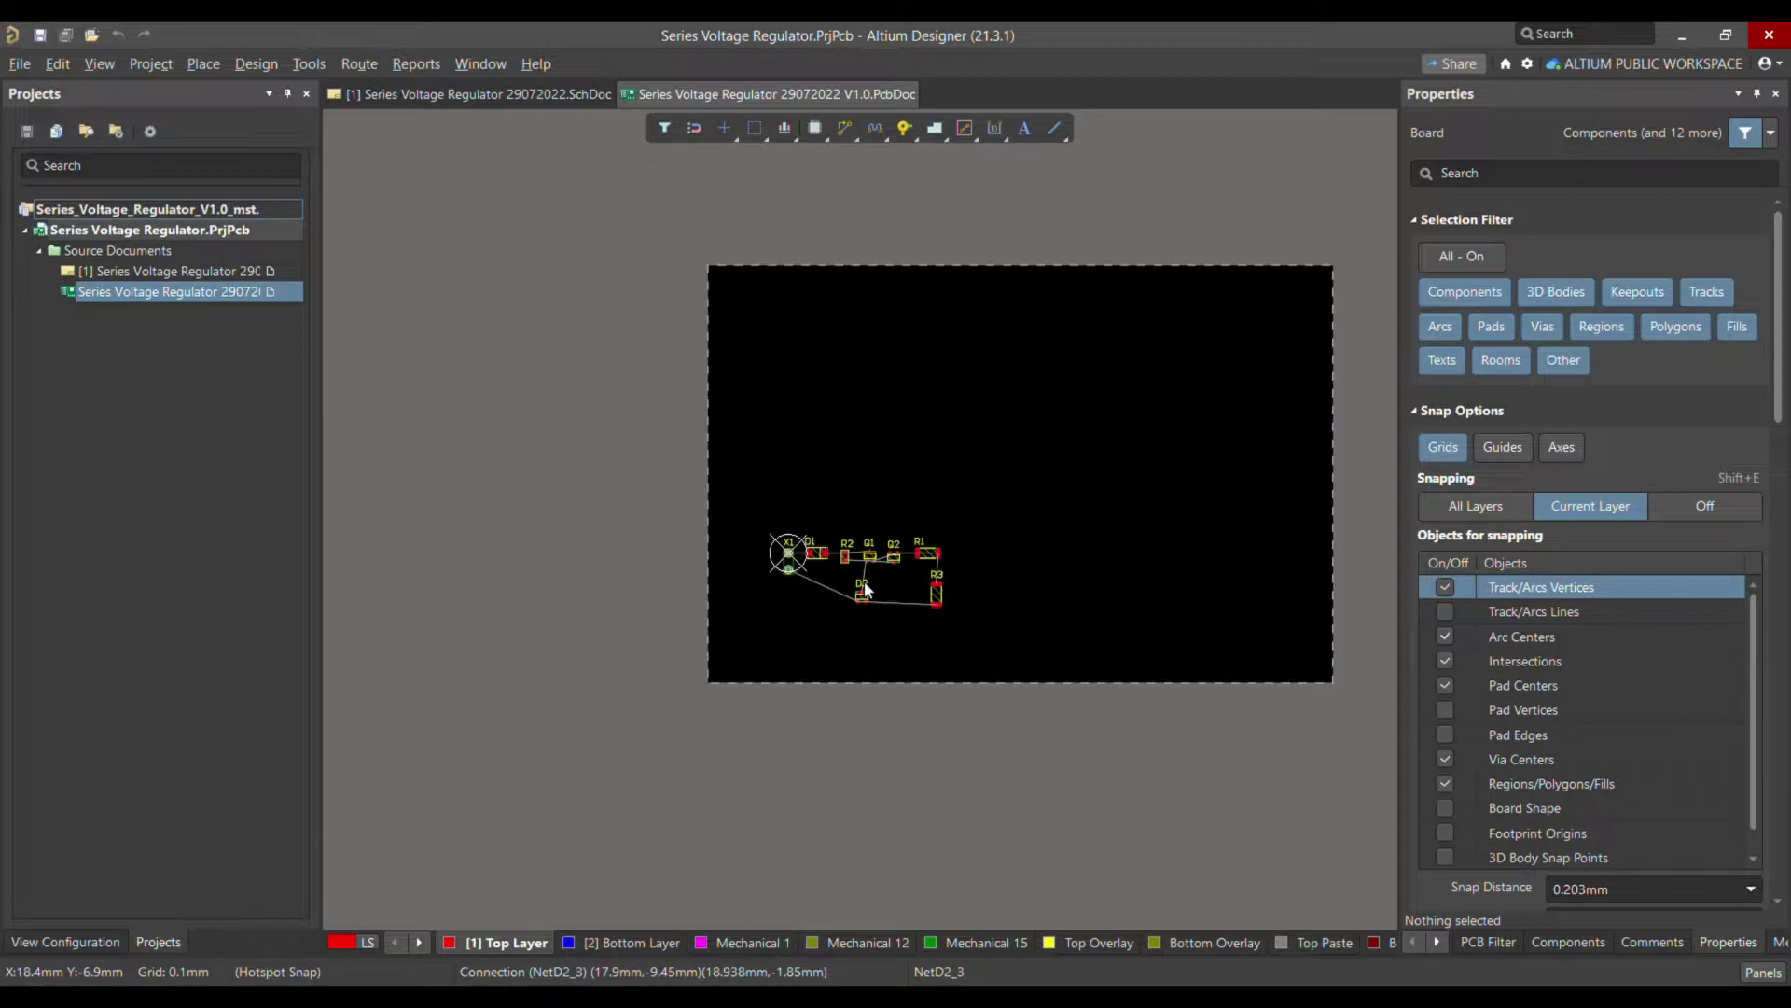
pyautogui.keyDown('ctrl'); pyautogui.scroll(6, 866, 588); pyautogui.keyUp('ctrl')
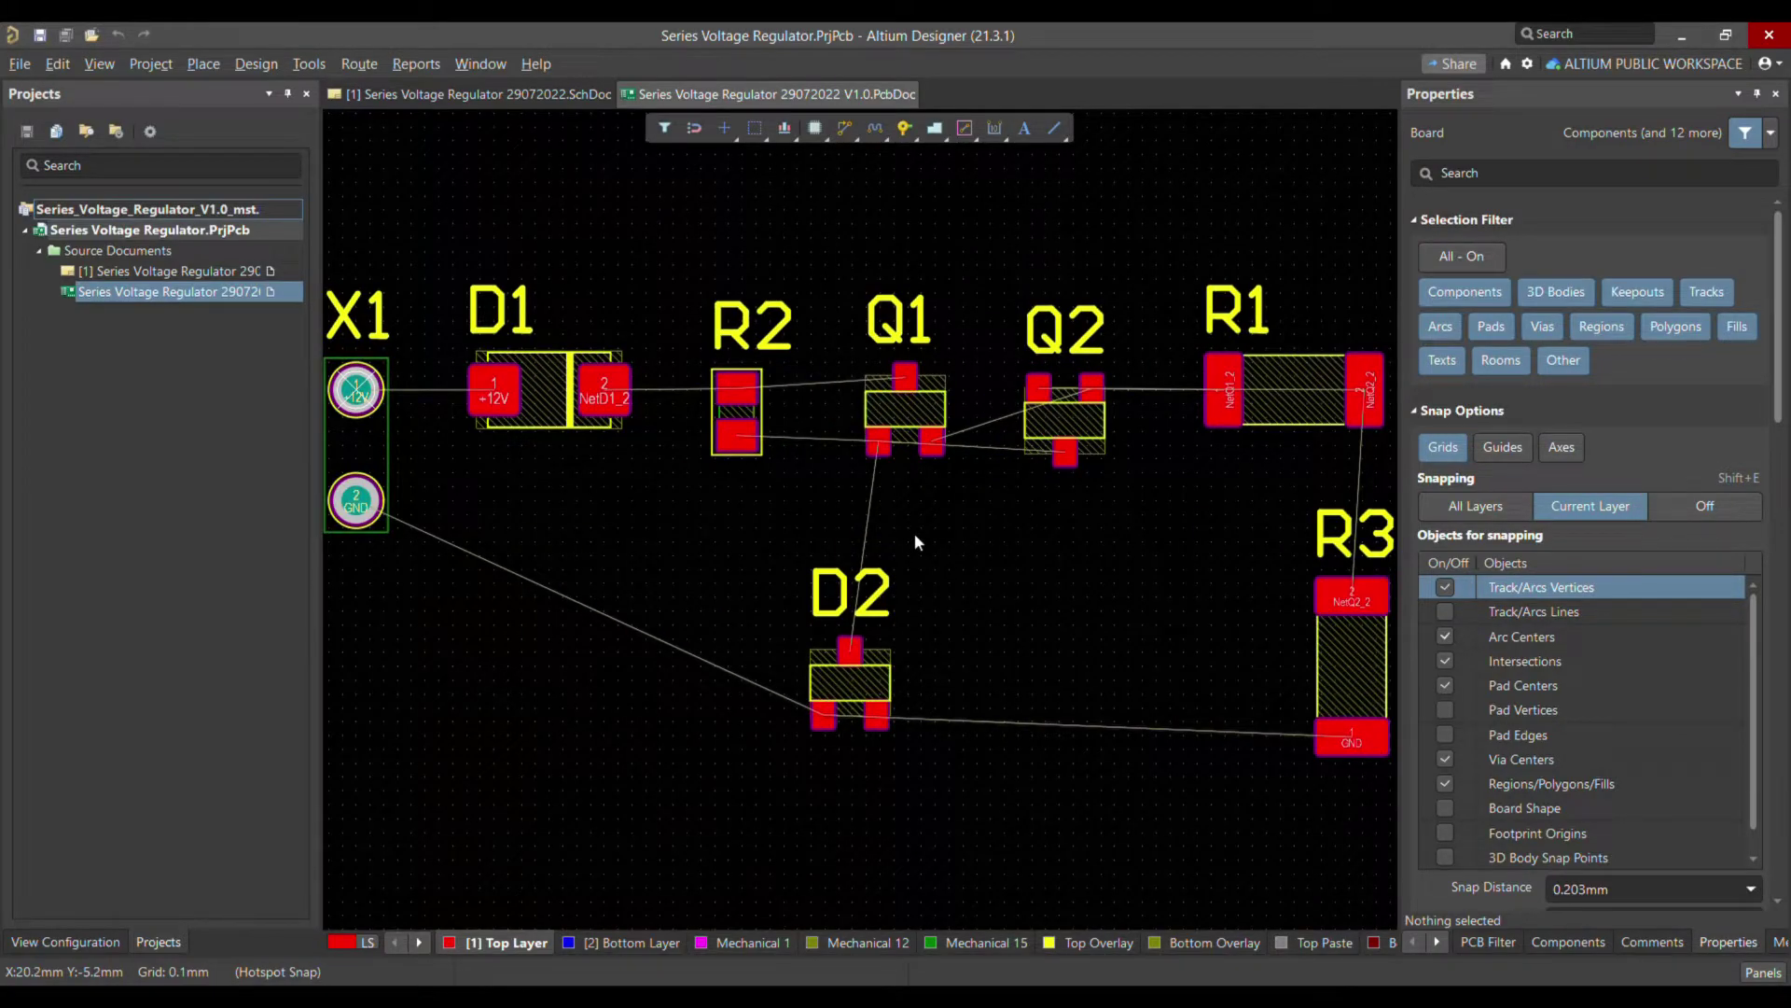
# Examine the board and its placed components in 3D, then return to the Series Voltage Regulator schematic.
pyautogui.press('3')
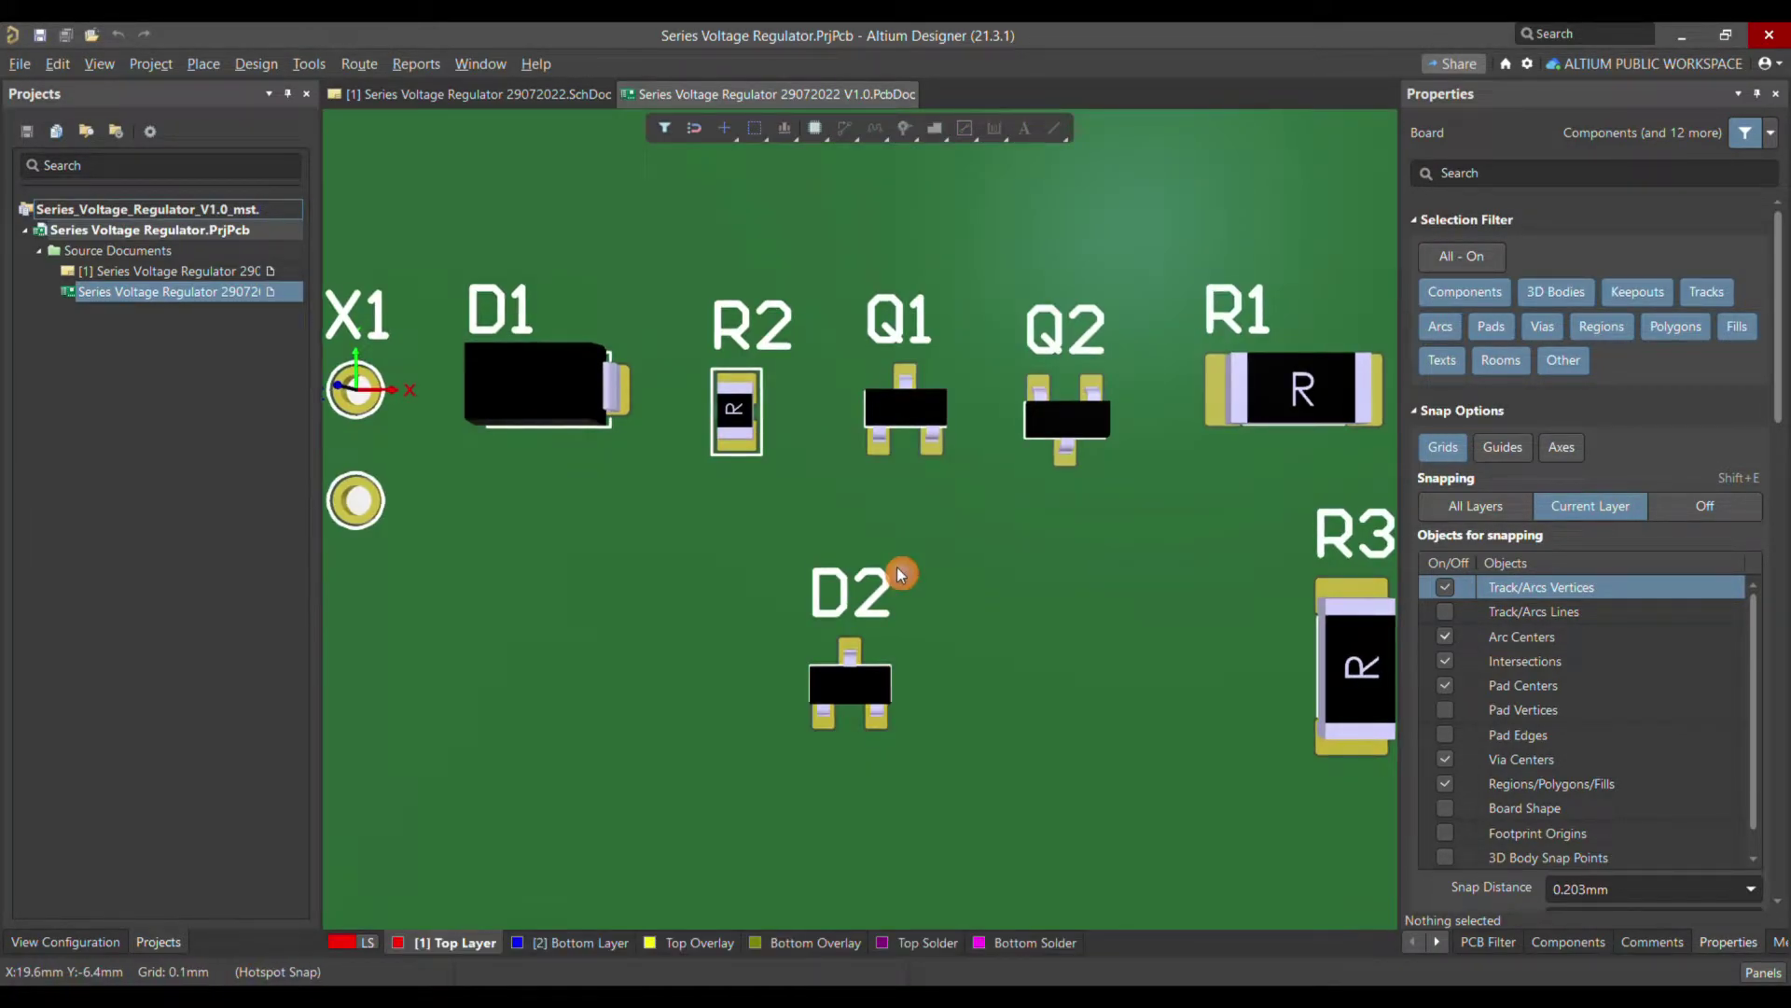
pyautogui.keyDown('ctrl'); pyautogui.scroll(-5, 792, 585); pyautogui.keyUp('ctrl')
pyautogui.keyDown('ctrl'); pyautogui.scroll(-2, 791, 585); pyautogui.keyUp('ctrl')
pyautogui.keyDown('ctrl'); pyautogui.scroll(5, 791, 585); pyautogui.keyUp('ctrl')
pyautogui.keyDown('ctrl'); pyautogui.scroll(-6, 791, 585); pyautogui.keyUp('ctrl')
pyautogui.keyDown('ctrl'); pyautogui.scroll(-2, 791, 585); pyautogui.keyUp('ctrl')
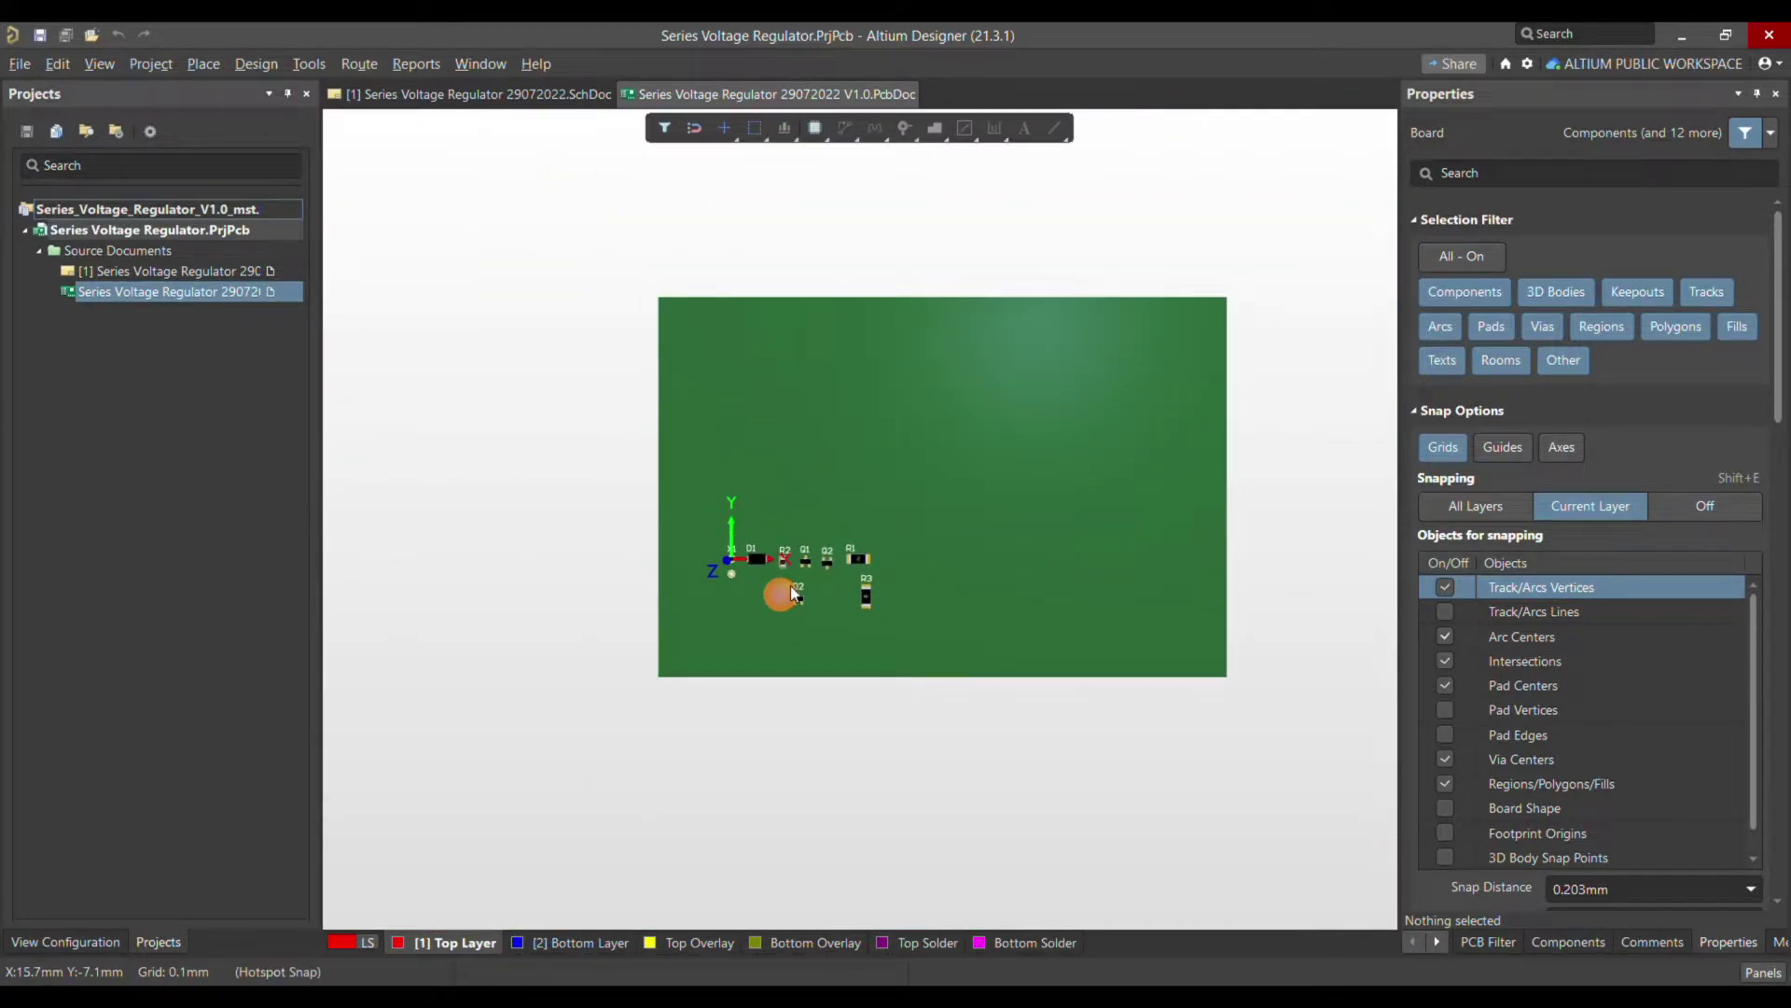
pyautogui.keyDown('ctrl'); pyautogui.scroll(3, 899, 553); pyautogui.keyUp('ctrl')
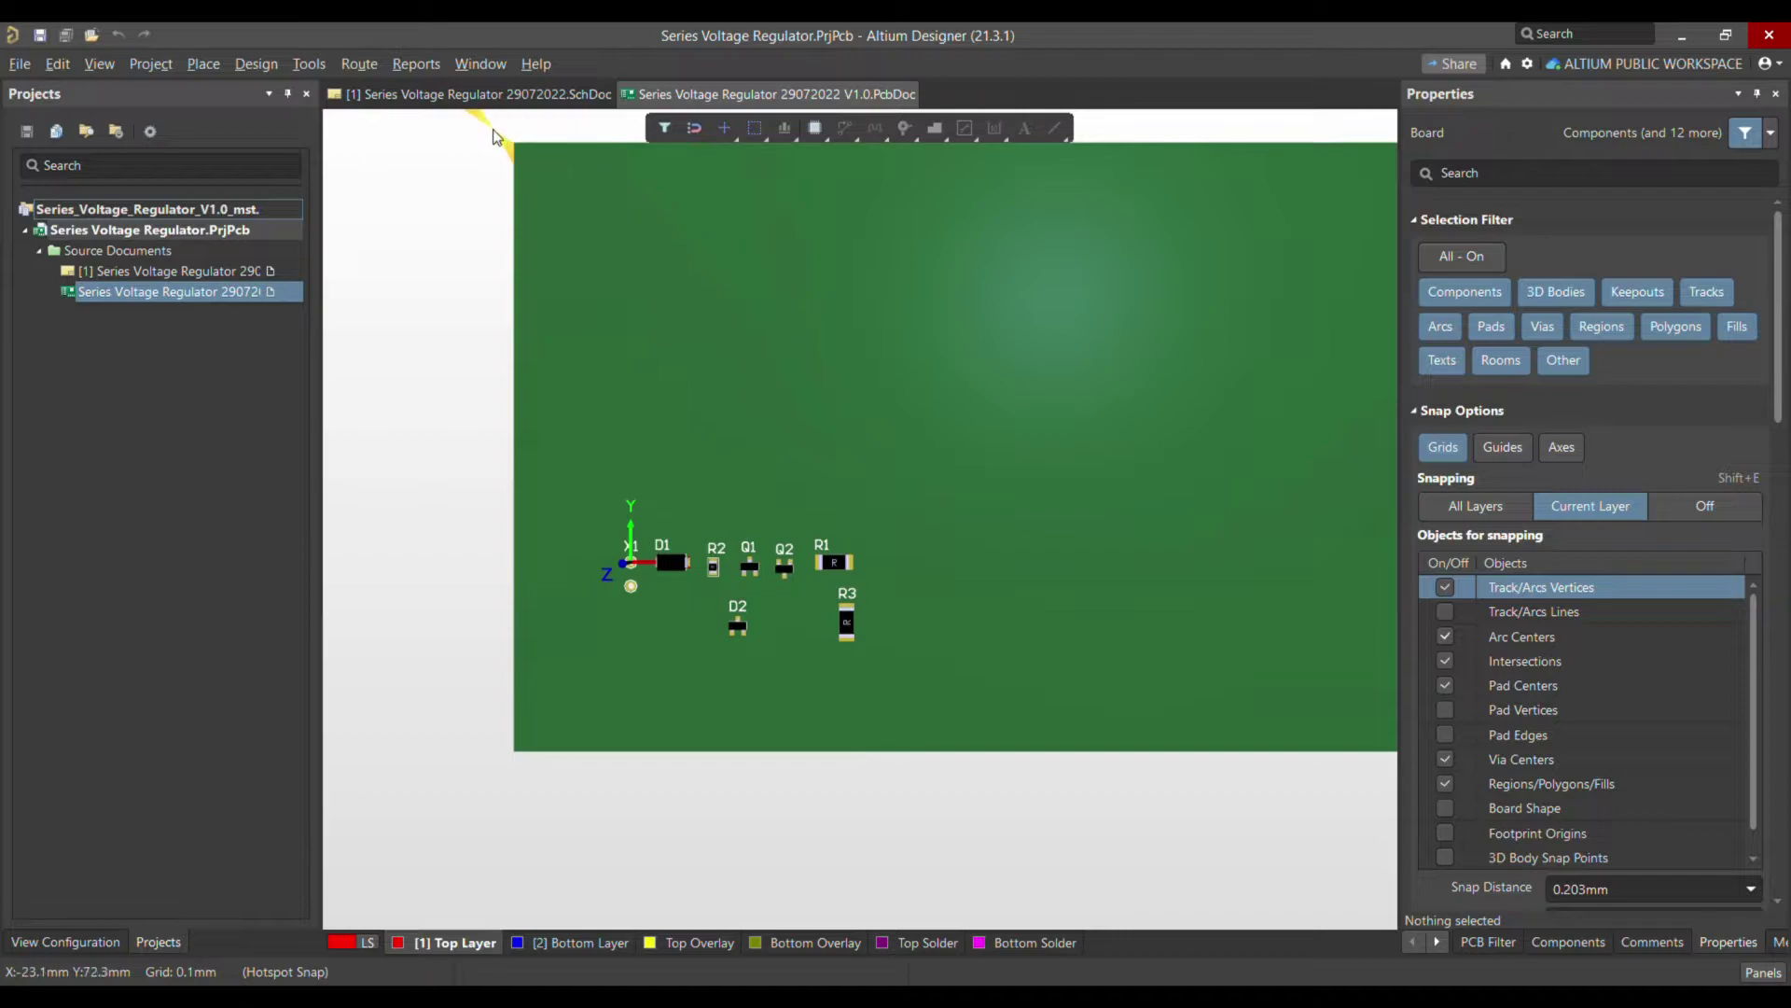
pyautogui.click(485, 94)
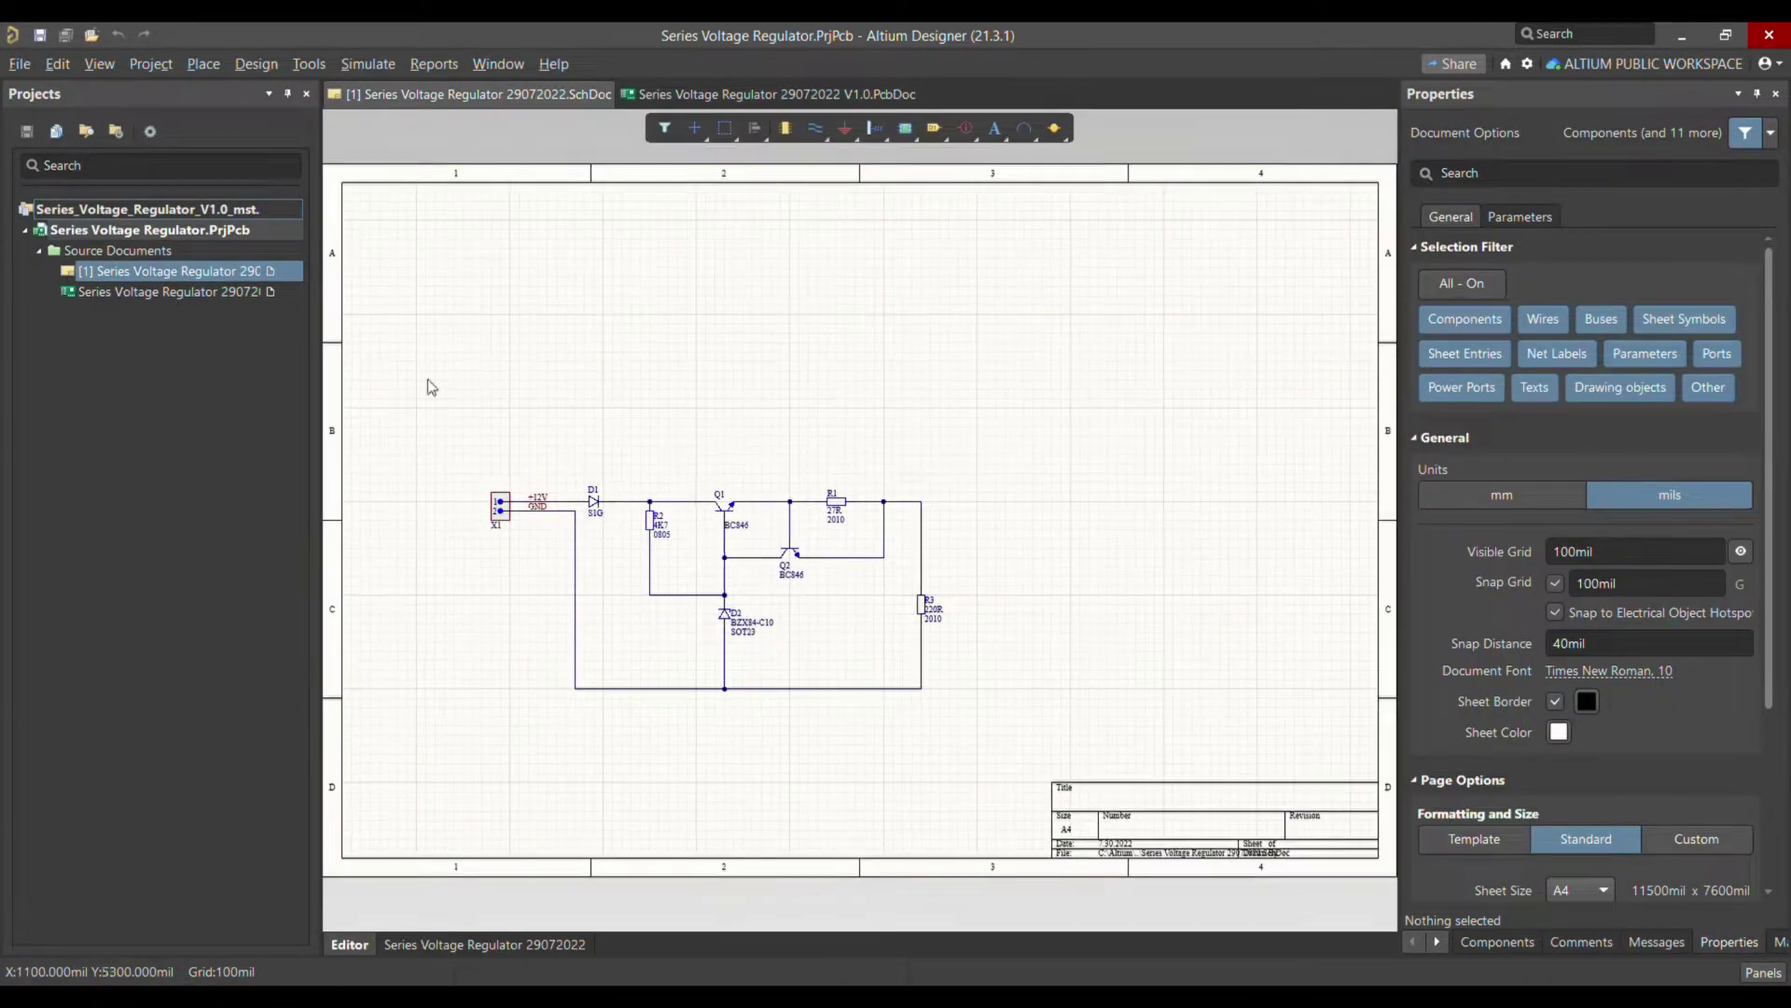
# Add a new output job file named Output_Job to the Series Voltage Regulator project.
pyautogui.click(156, 233)
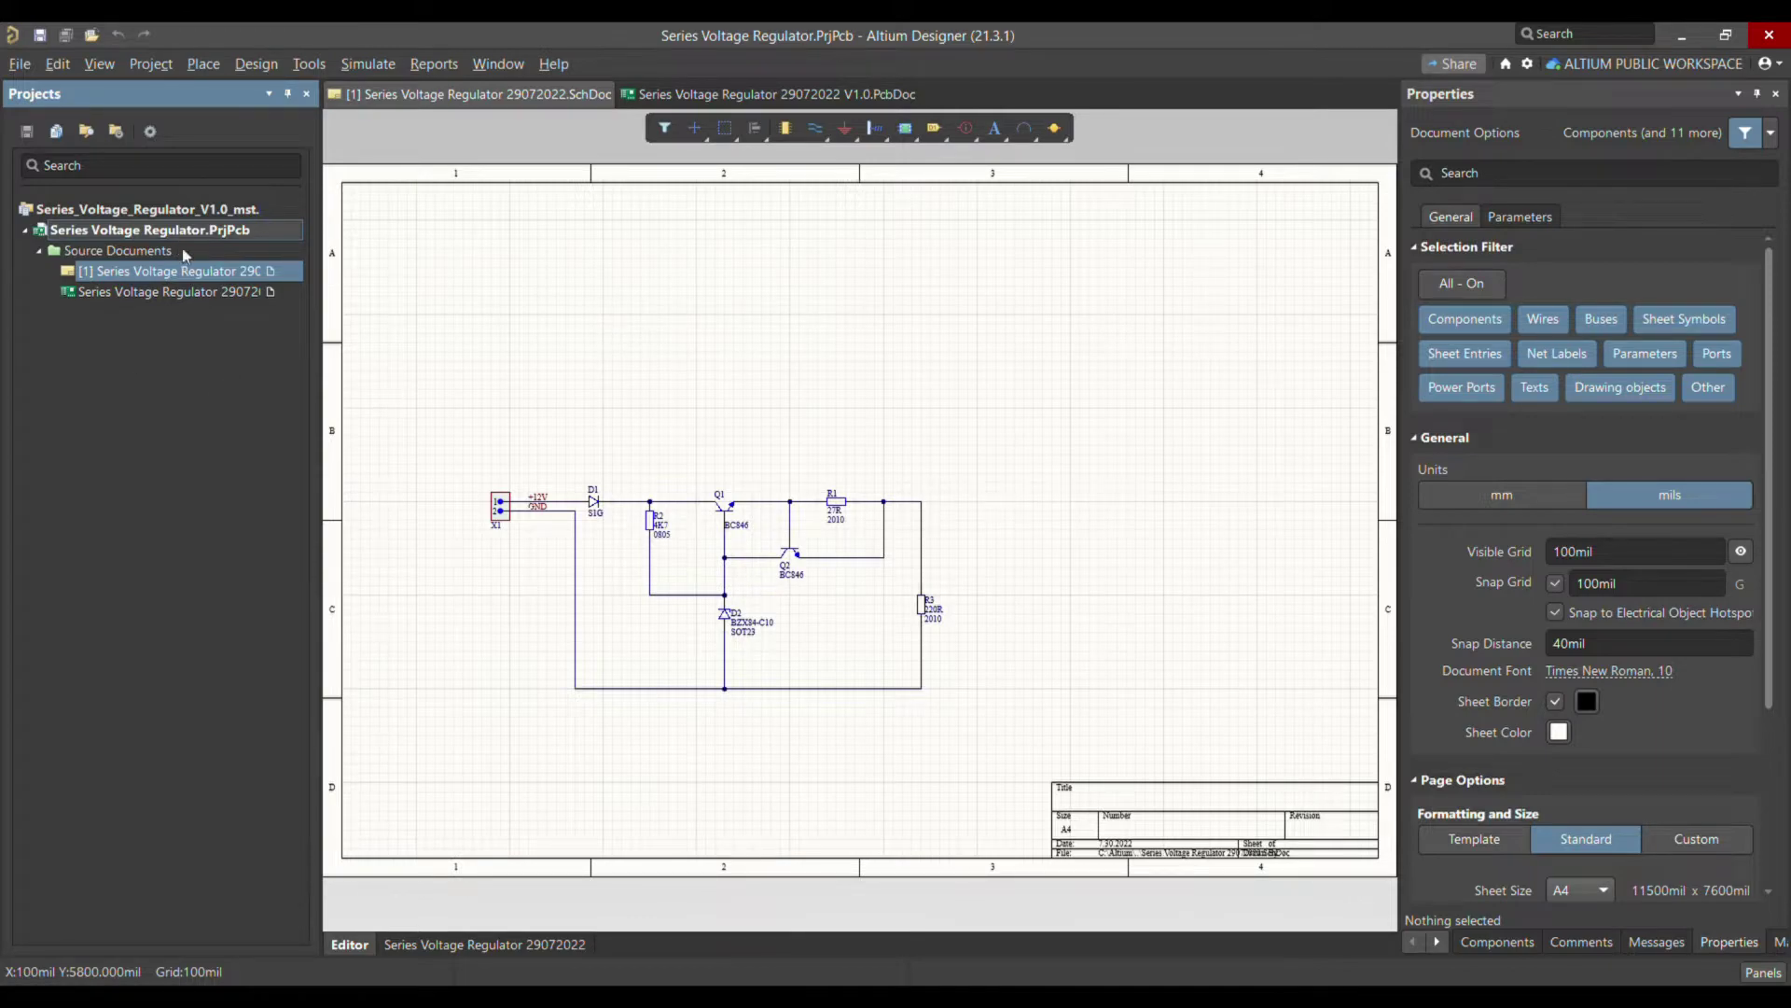
pyautogui.rightClick(101, 230)
pyautogui.moveTo(205, 310)
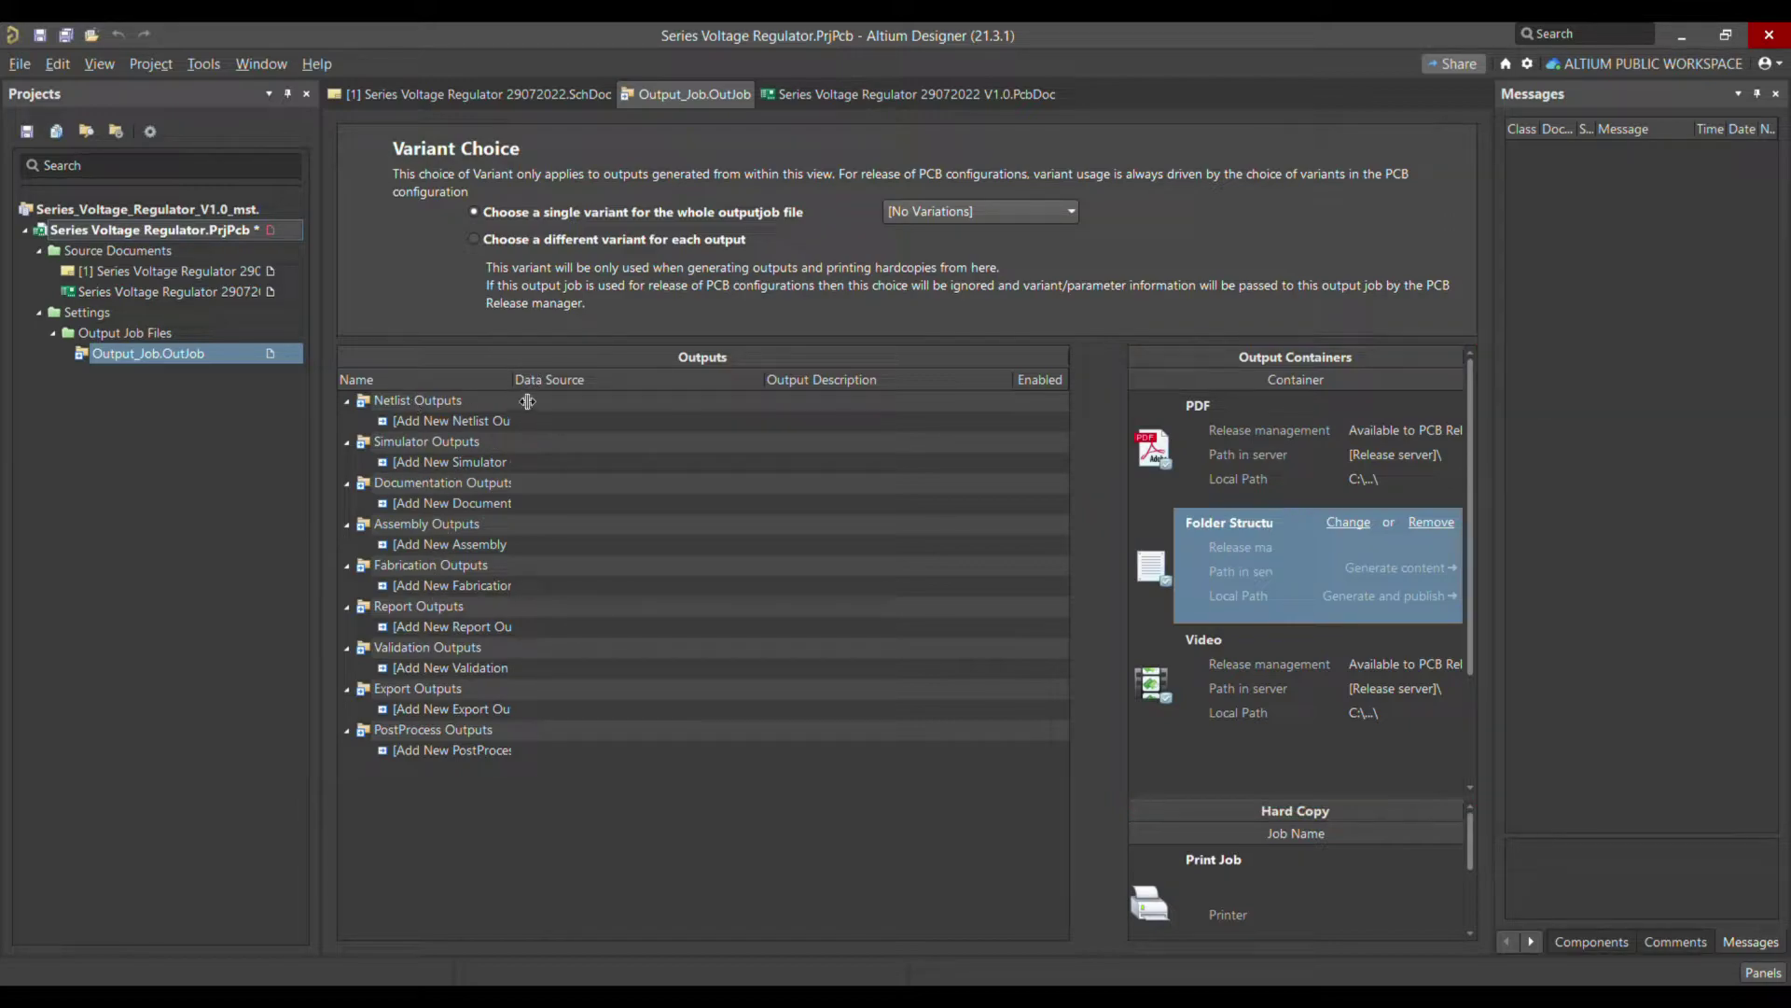
# Widen the Name column of the outputs list and examine the available output categories, including Netlist Outputs and Documentation Outputs.
pyautogui.moveTo(525, 402); pyautogui.dragTo(552, 399)
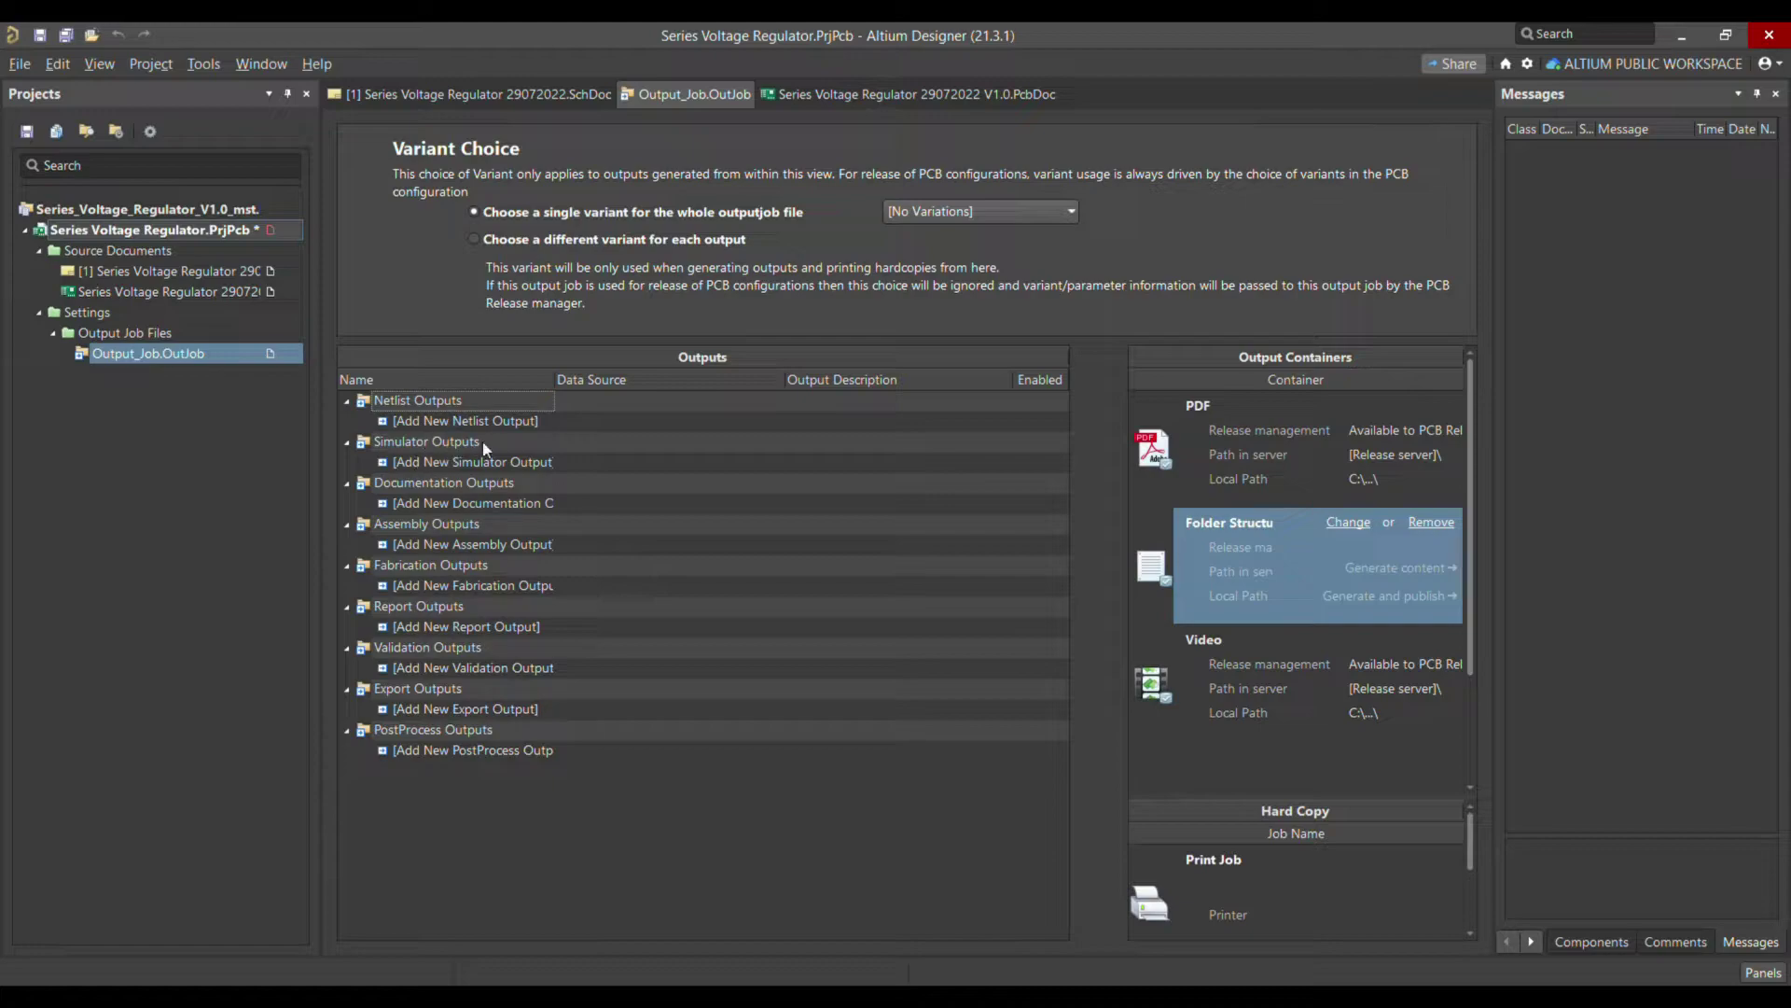
pyautogui.click(458, 403)
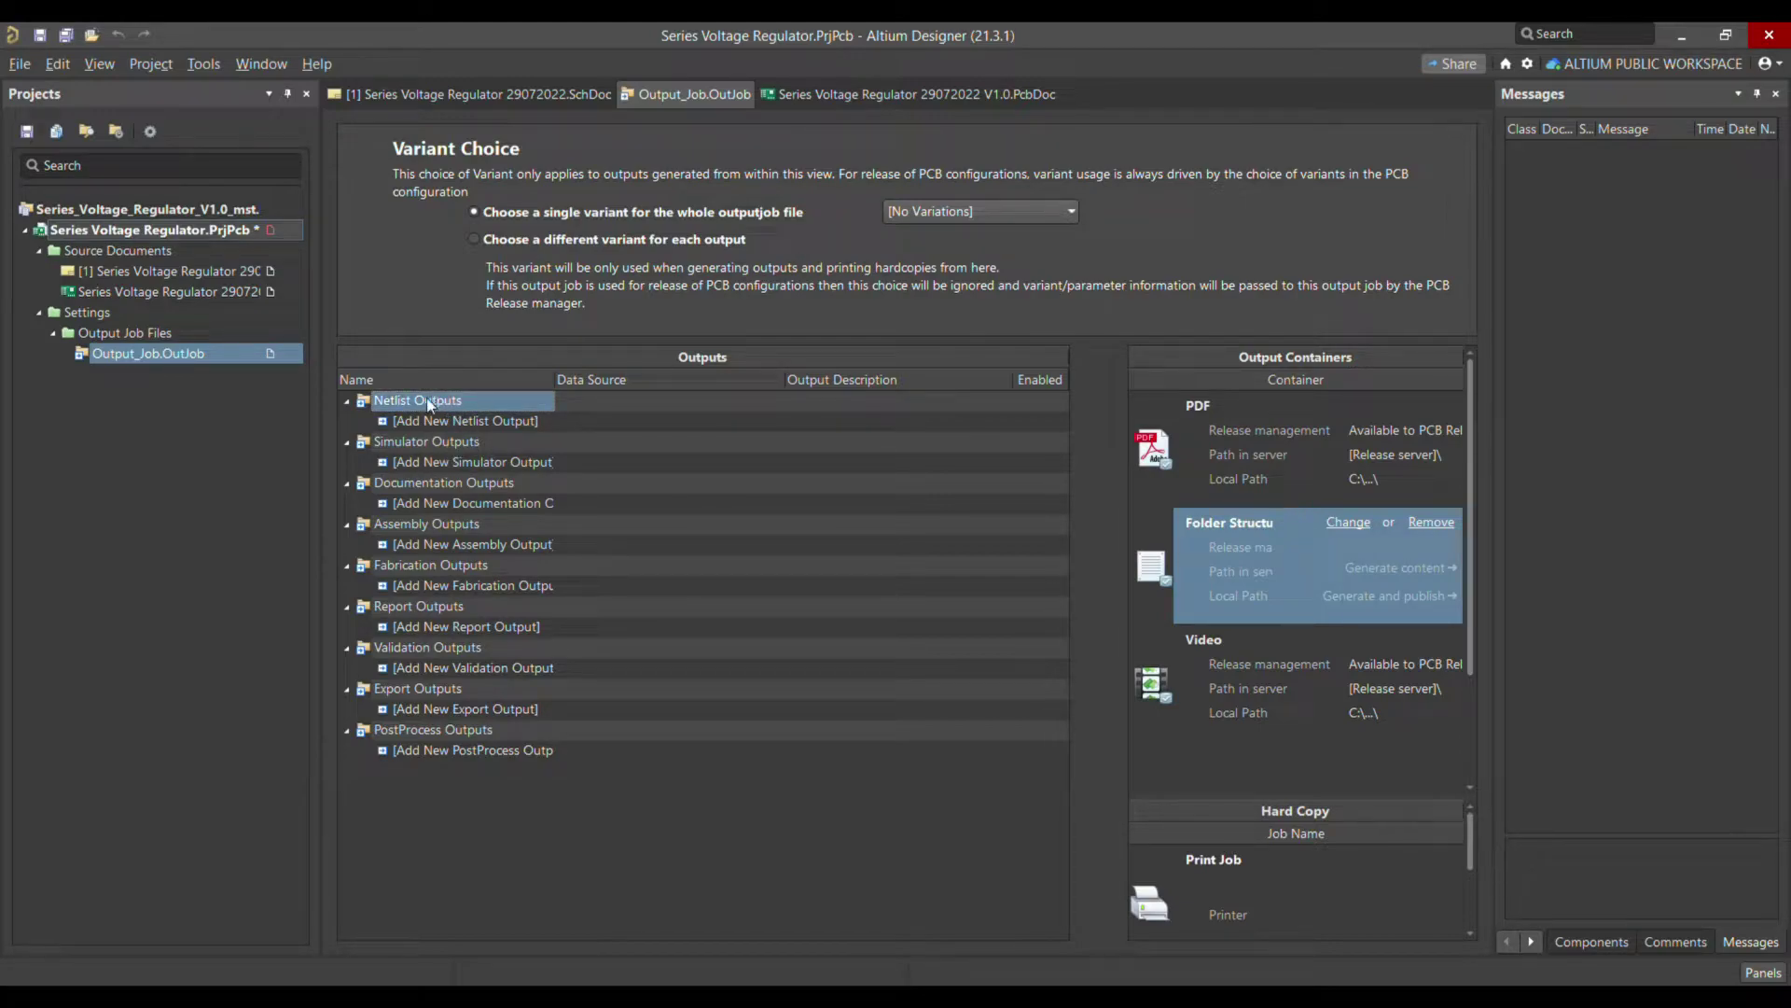
pyautogui.click(348, 401)
pyautogui.click(347, 401)
pyautogui.click(392, 423)
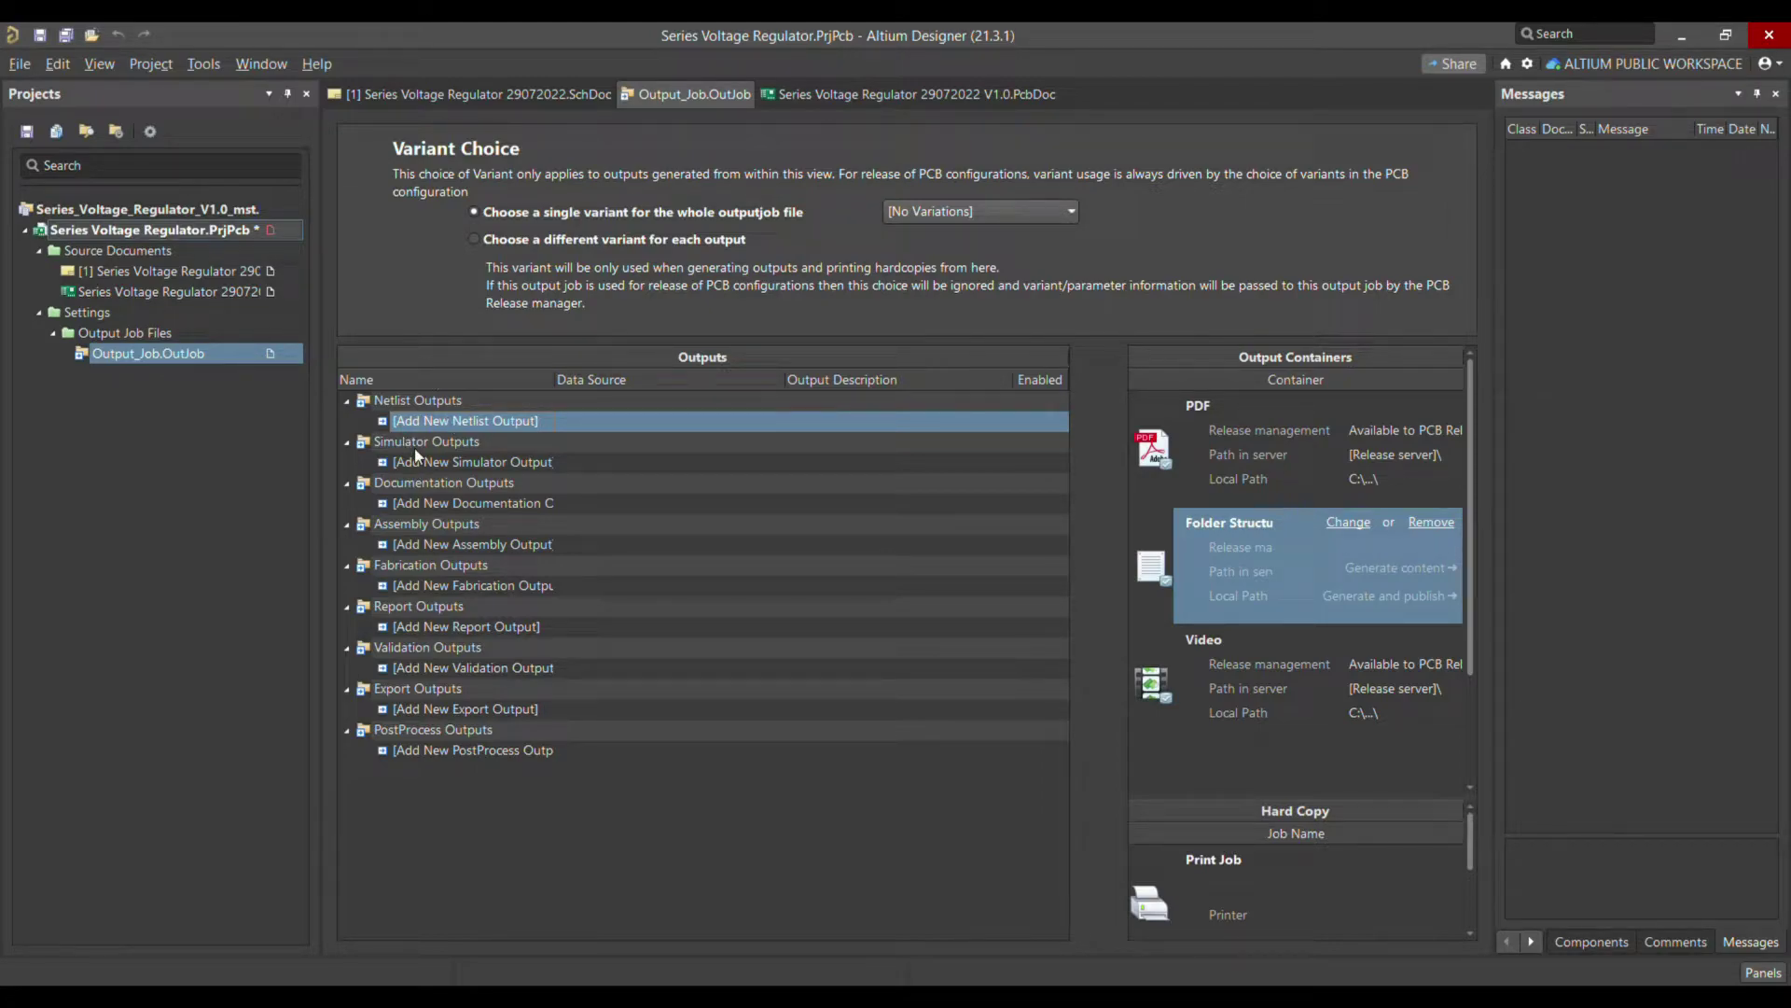
pyautogui.click(486, 506)
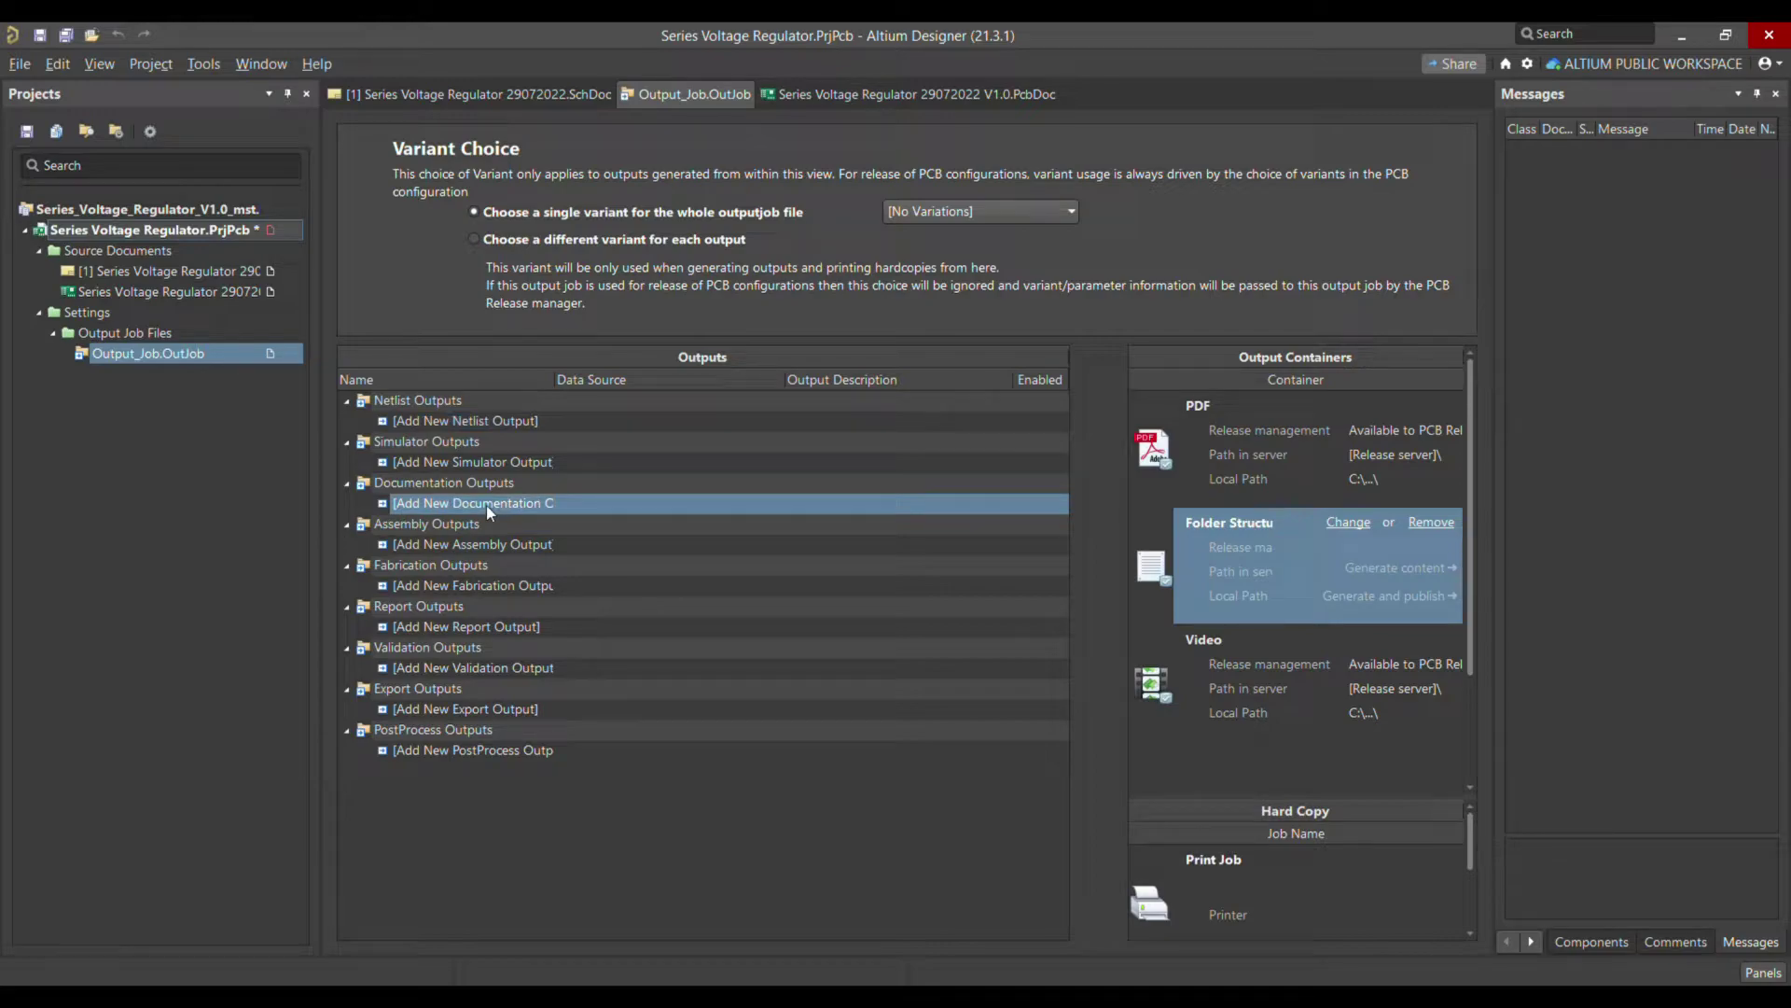
pyautogui.click(469, 485)
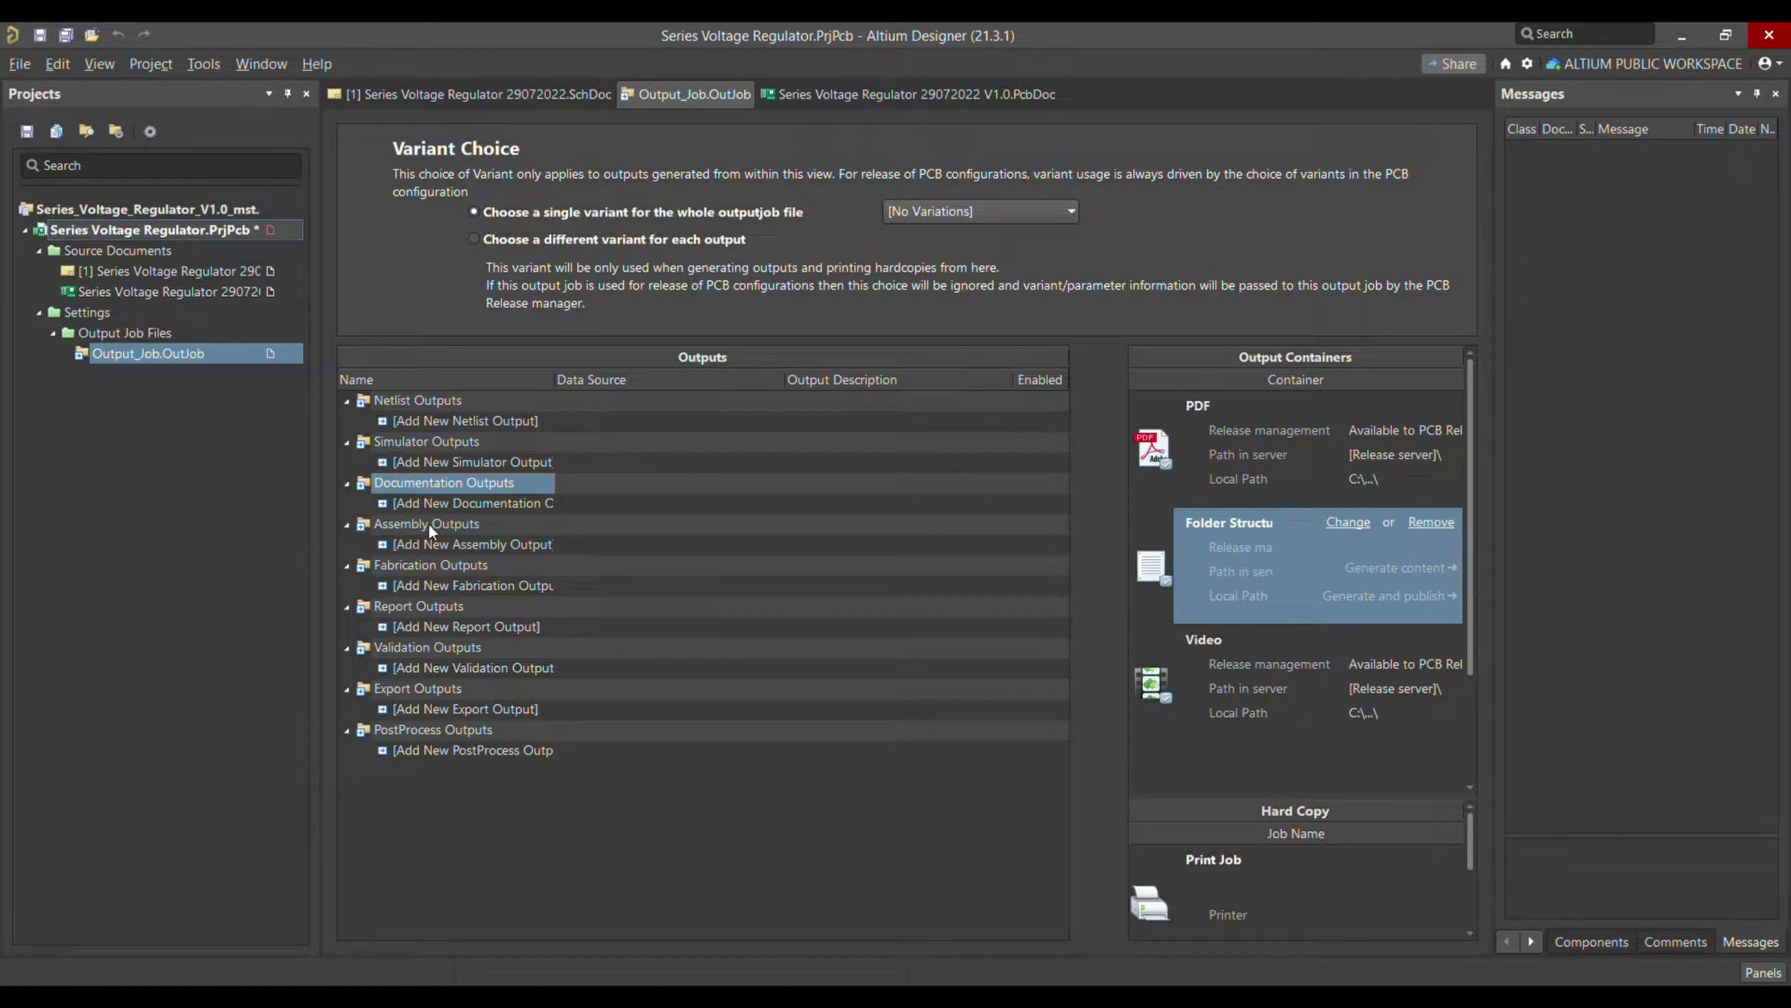
# Add an Assembly Drawings output under Assembly Outputs with Series Voltage Regulator 29072022 V1.0.PcbDoc as its data source.
pyautogui.click(439, 546)
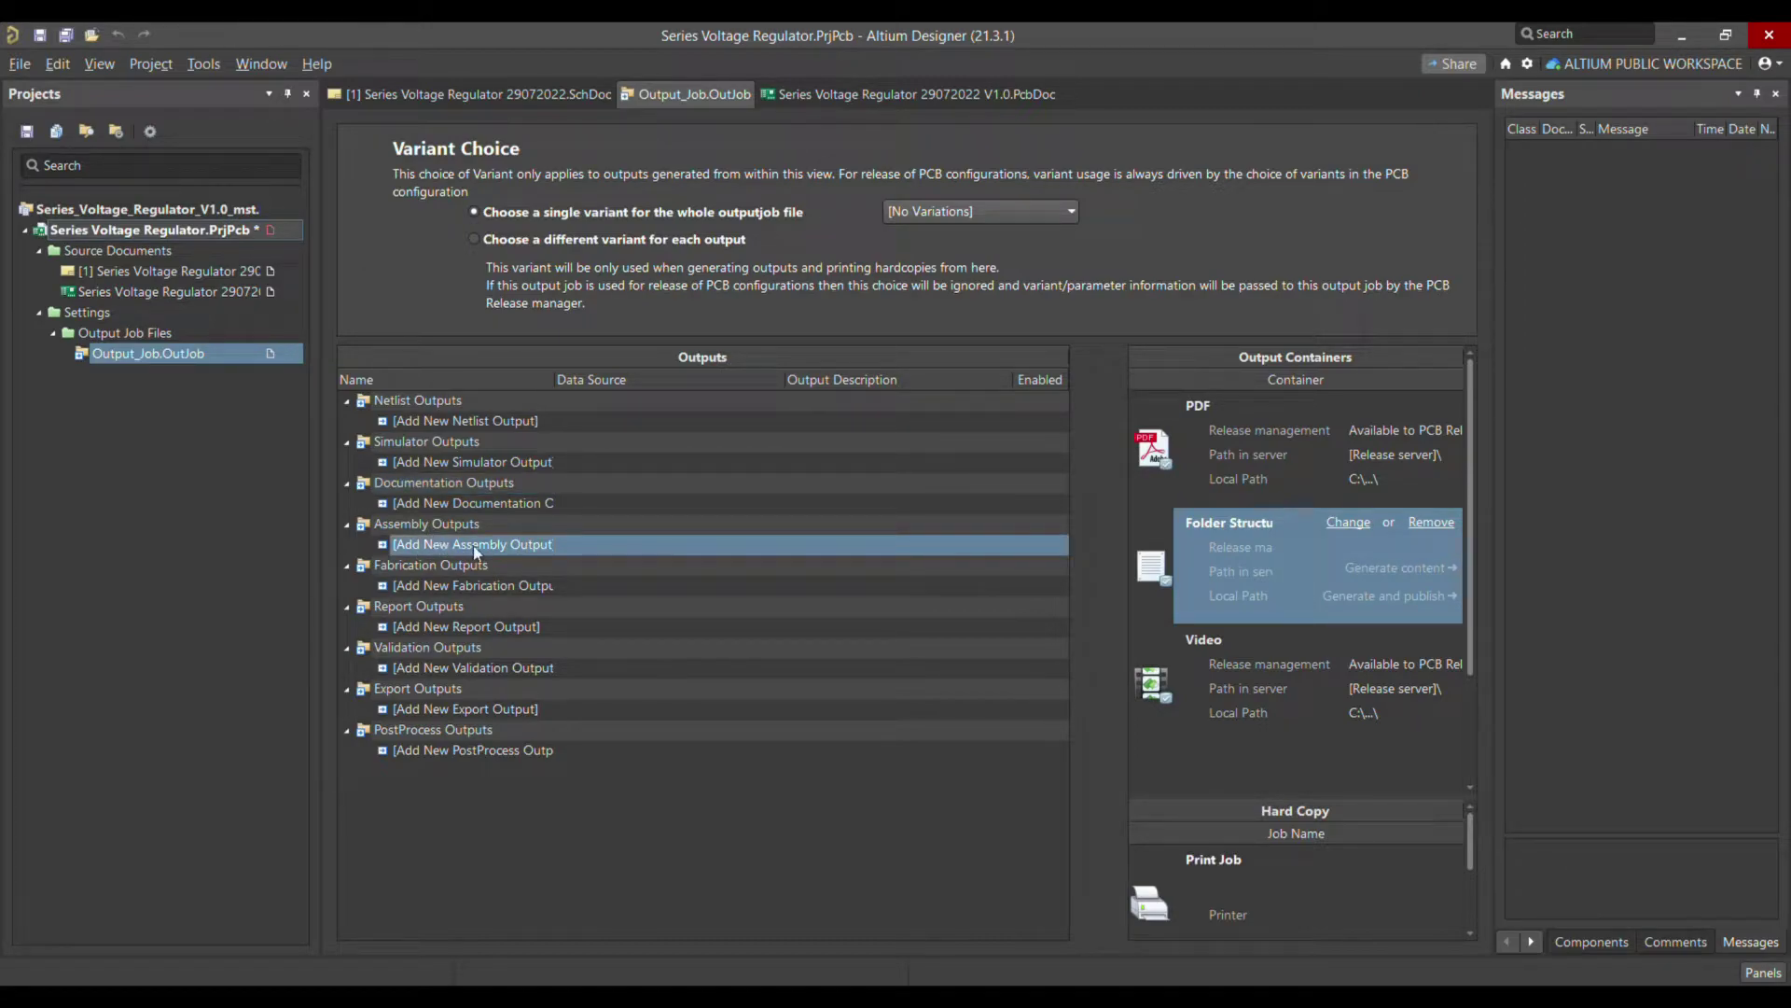
pyautogui.click(438, 545)
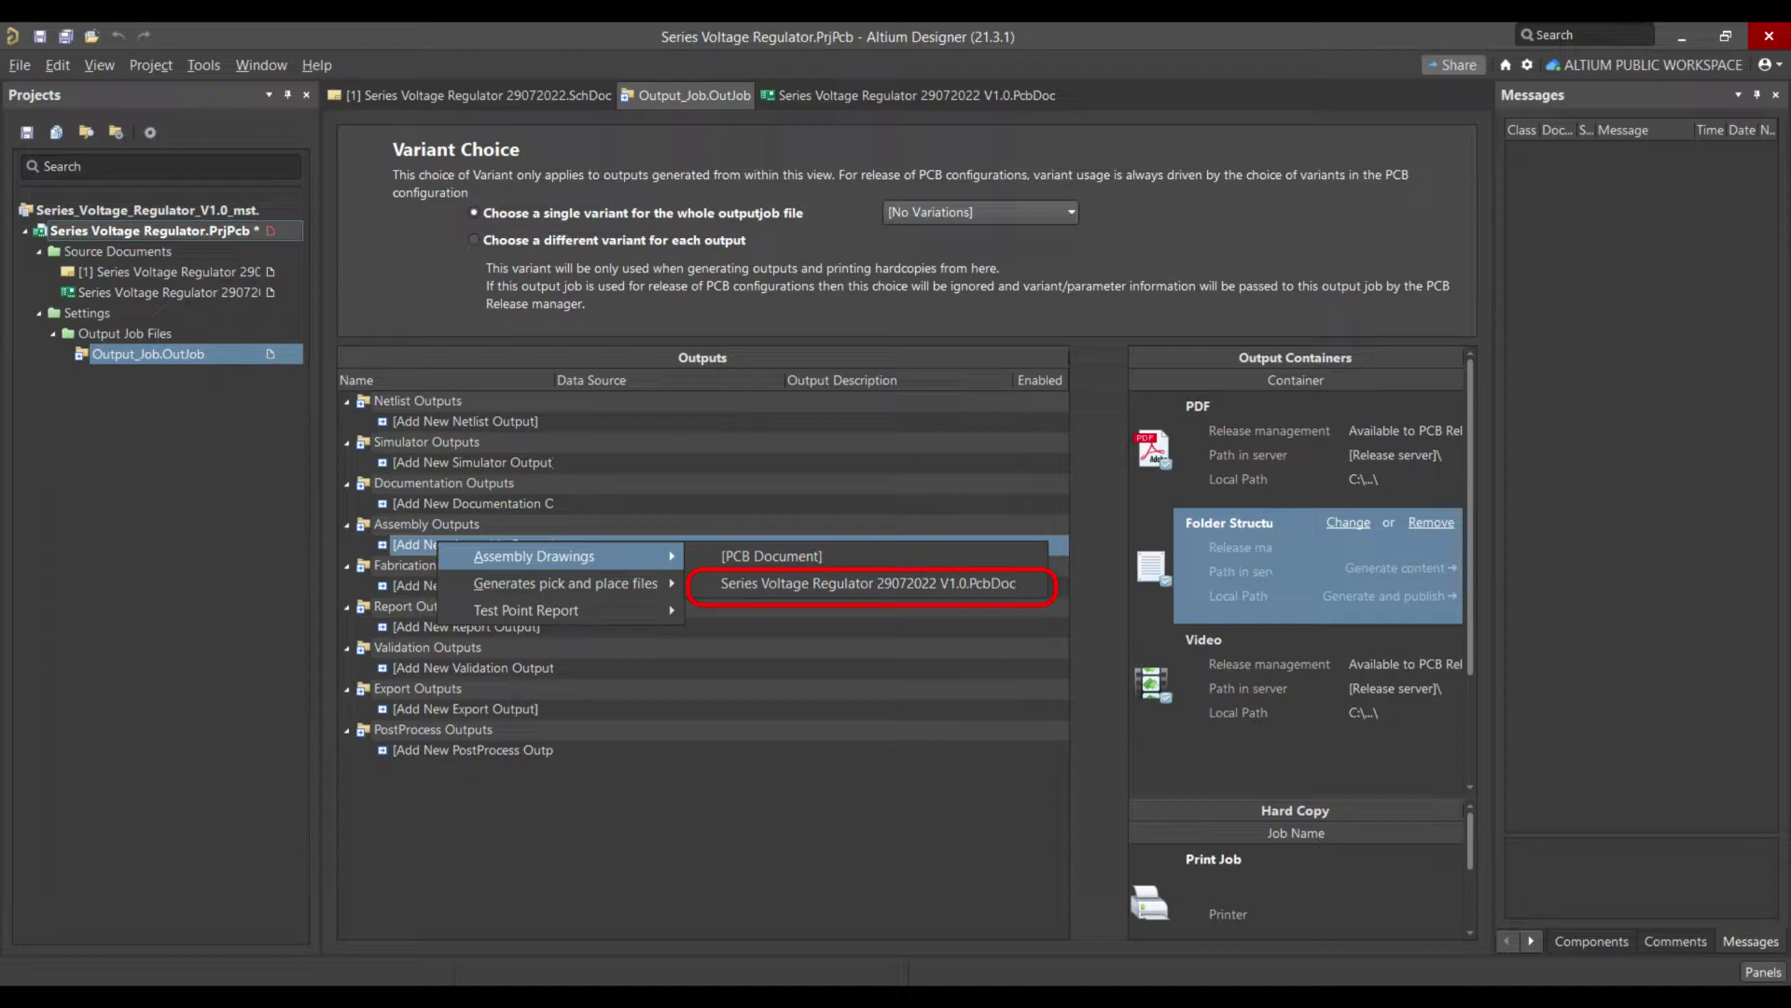
pyautogui.click(784, 585)
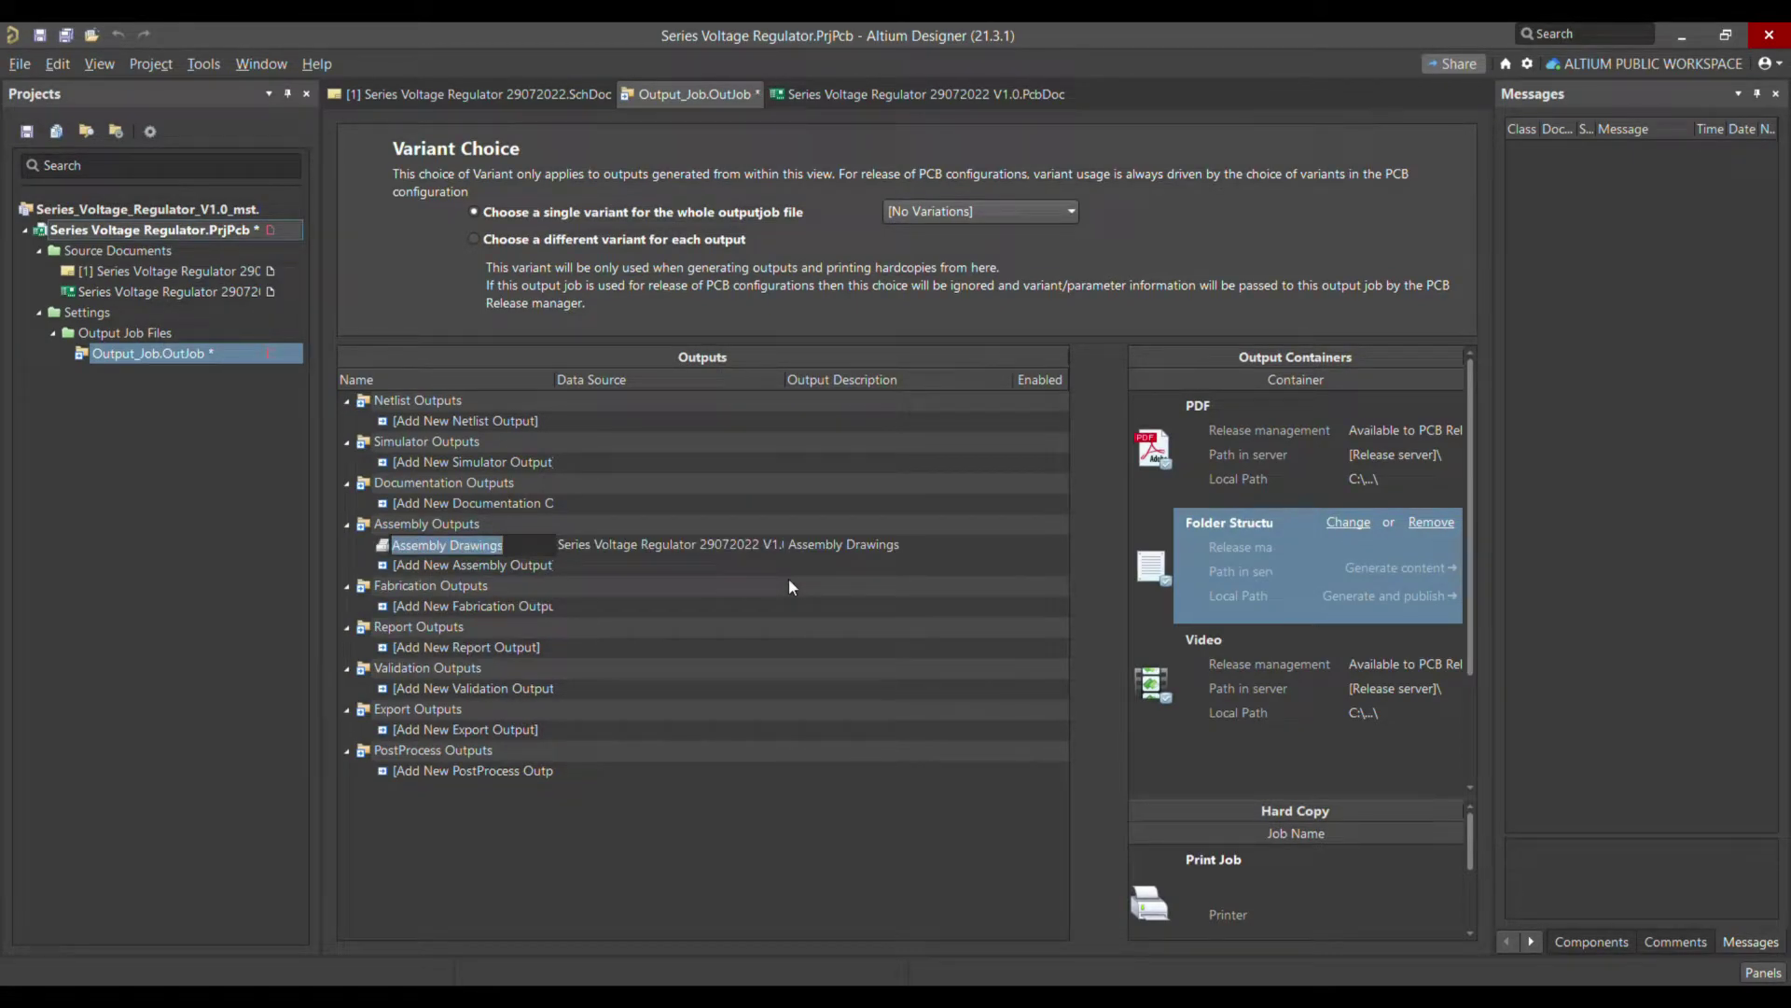
pyautogui.click(916, 547)
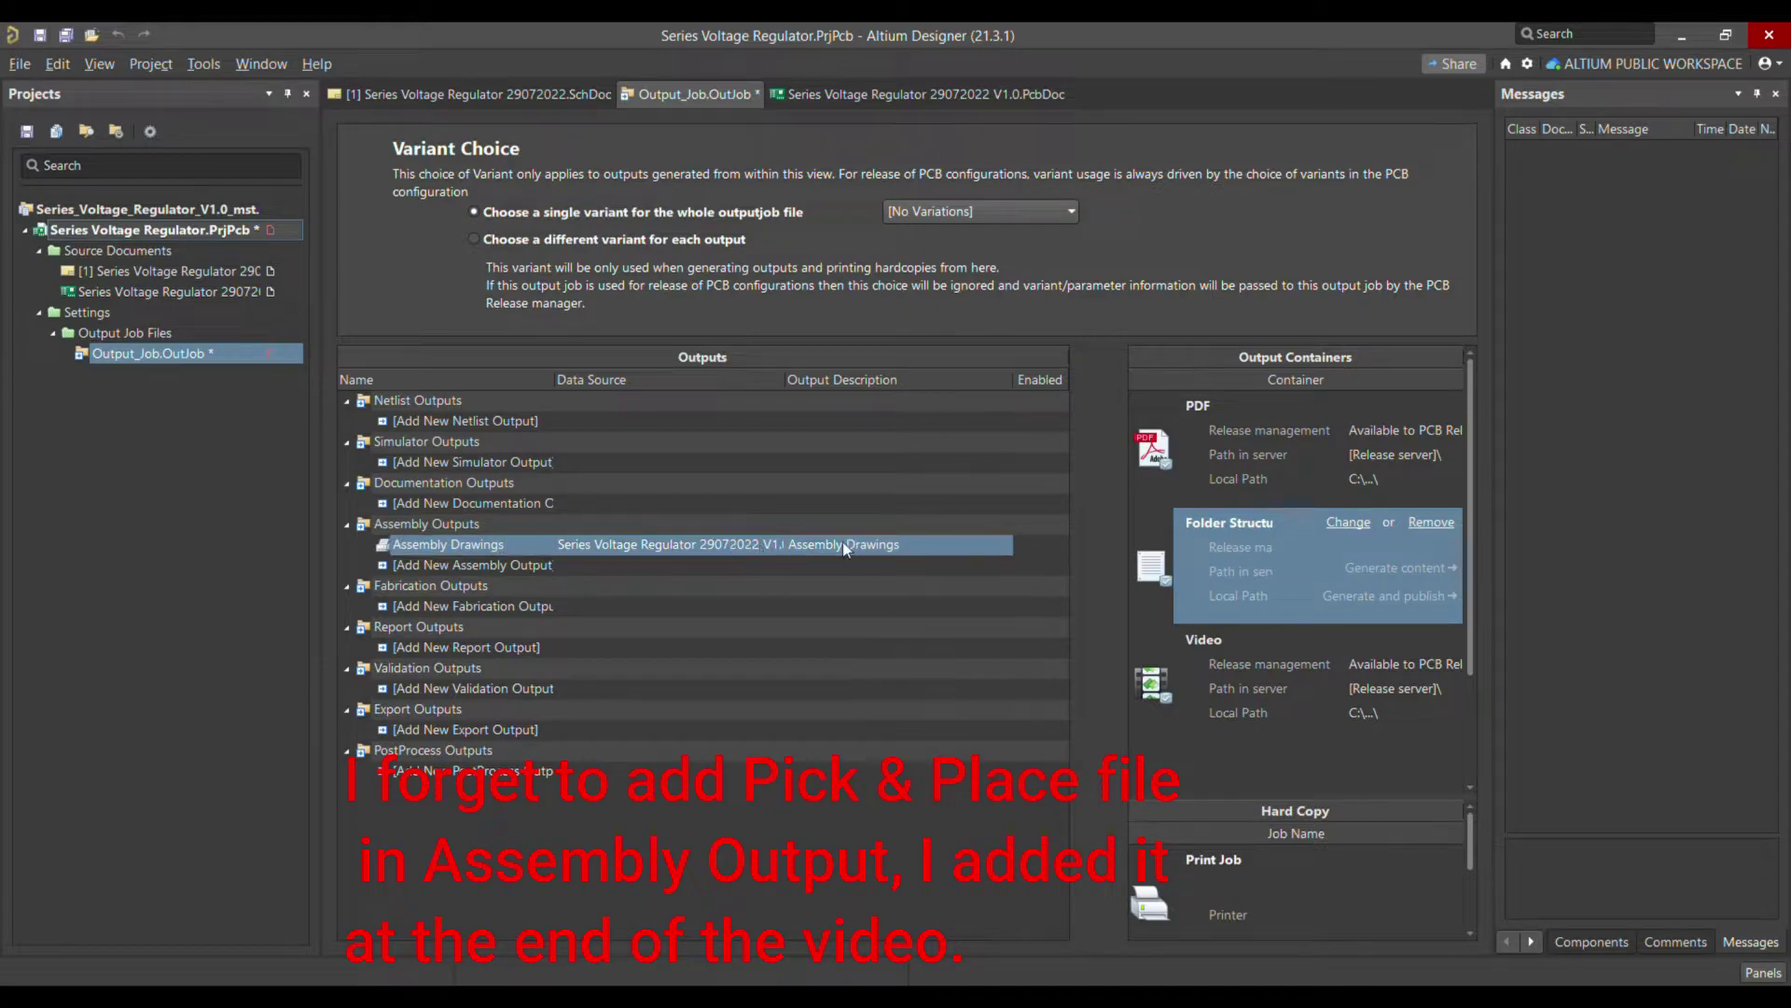
# Add Gerber Files and NC Drill Files under Fabrication Outputs, both sourced from the Series Voltage Regulator 29072022 V1.0 PCB document.
pyautogui.click(455, 585)
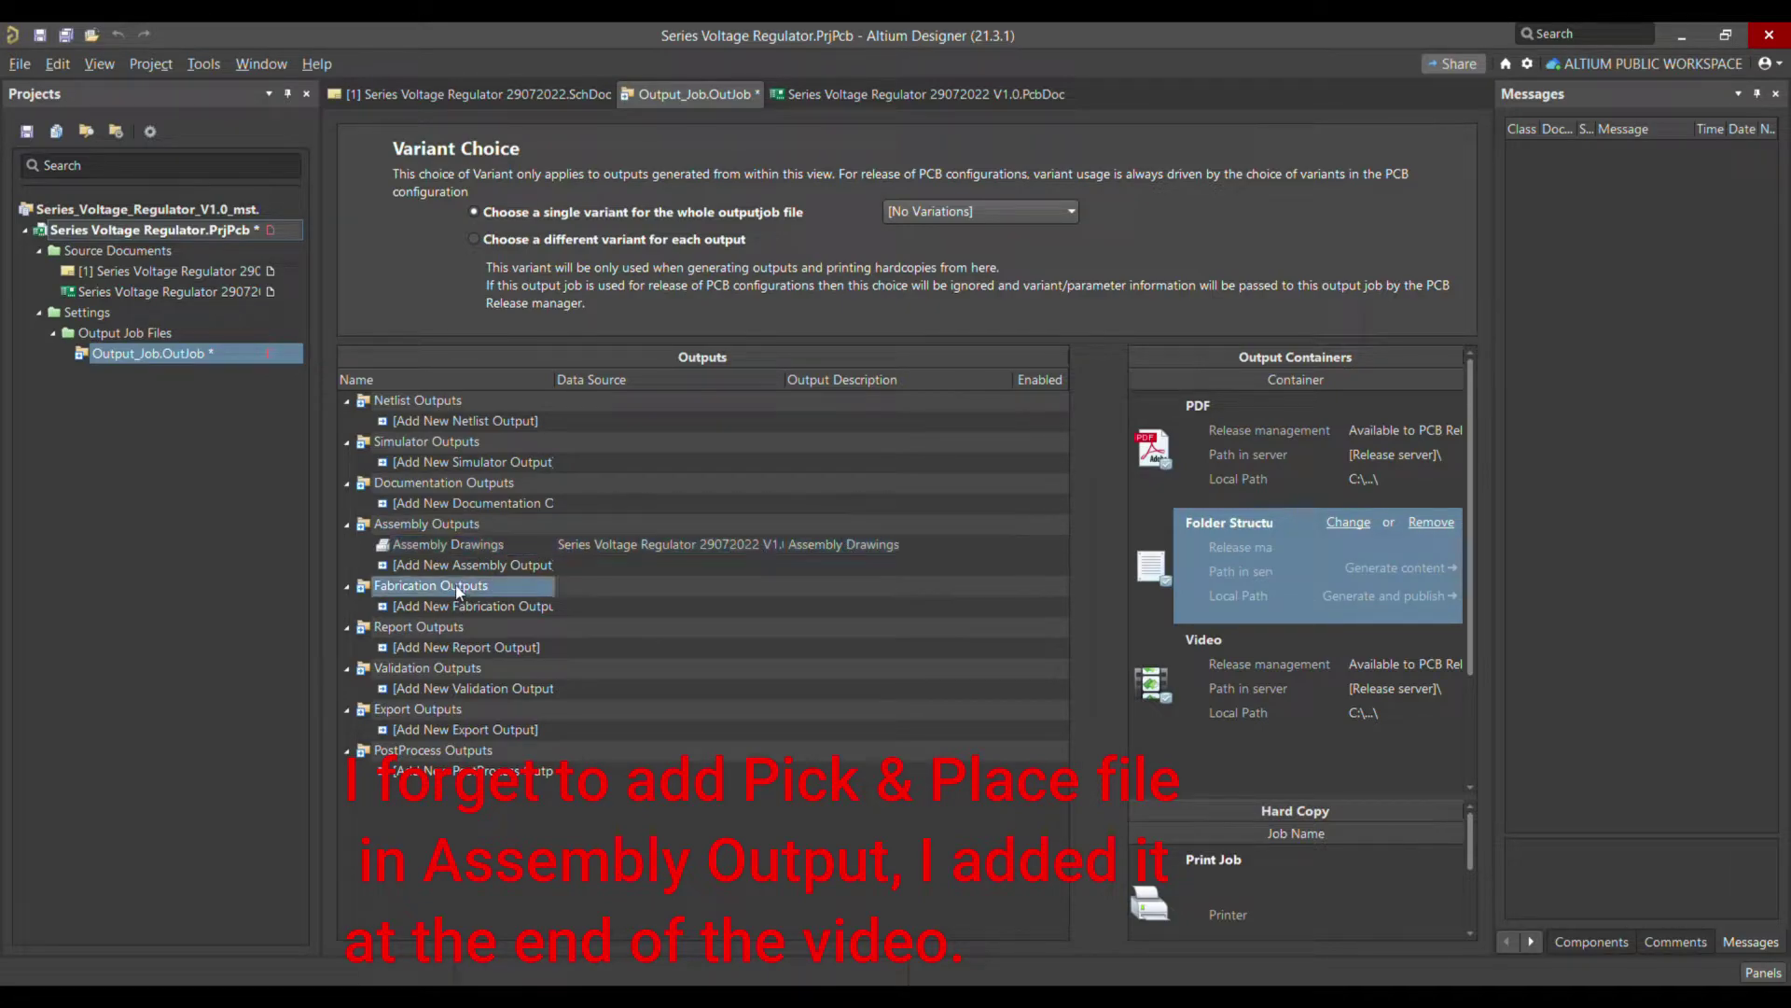
pyautogui.click(457, 606)
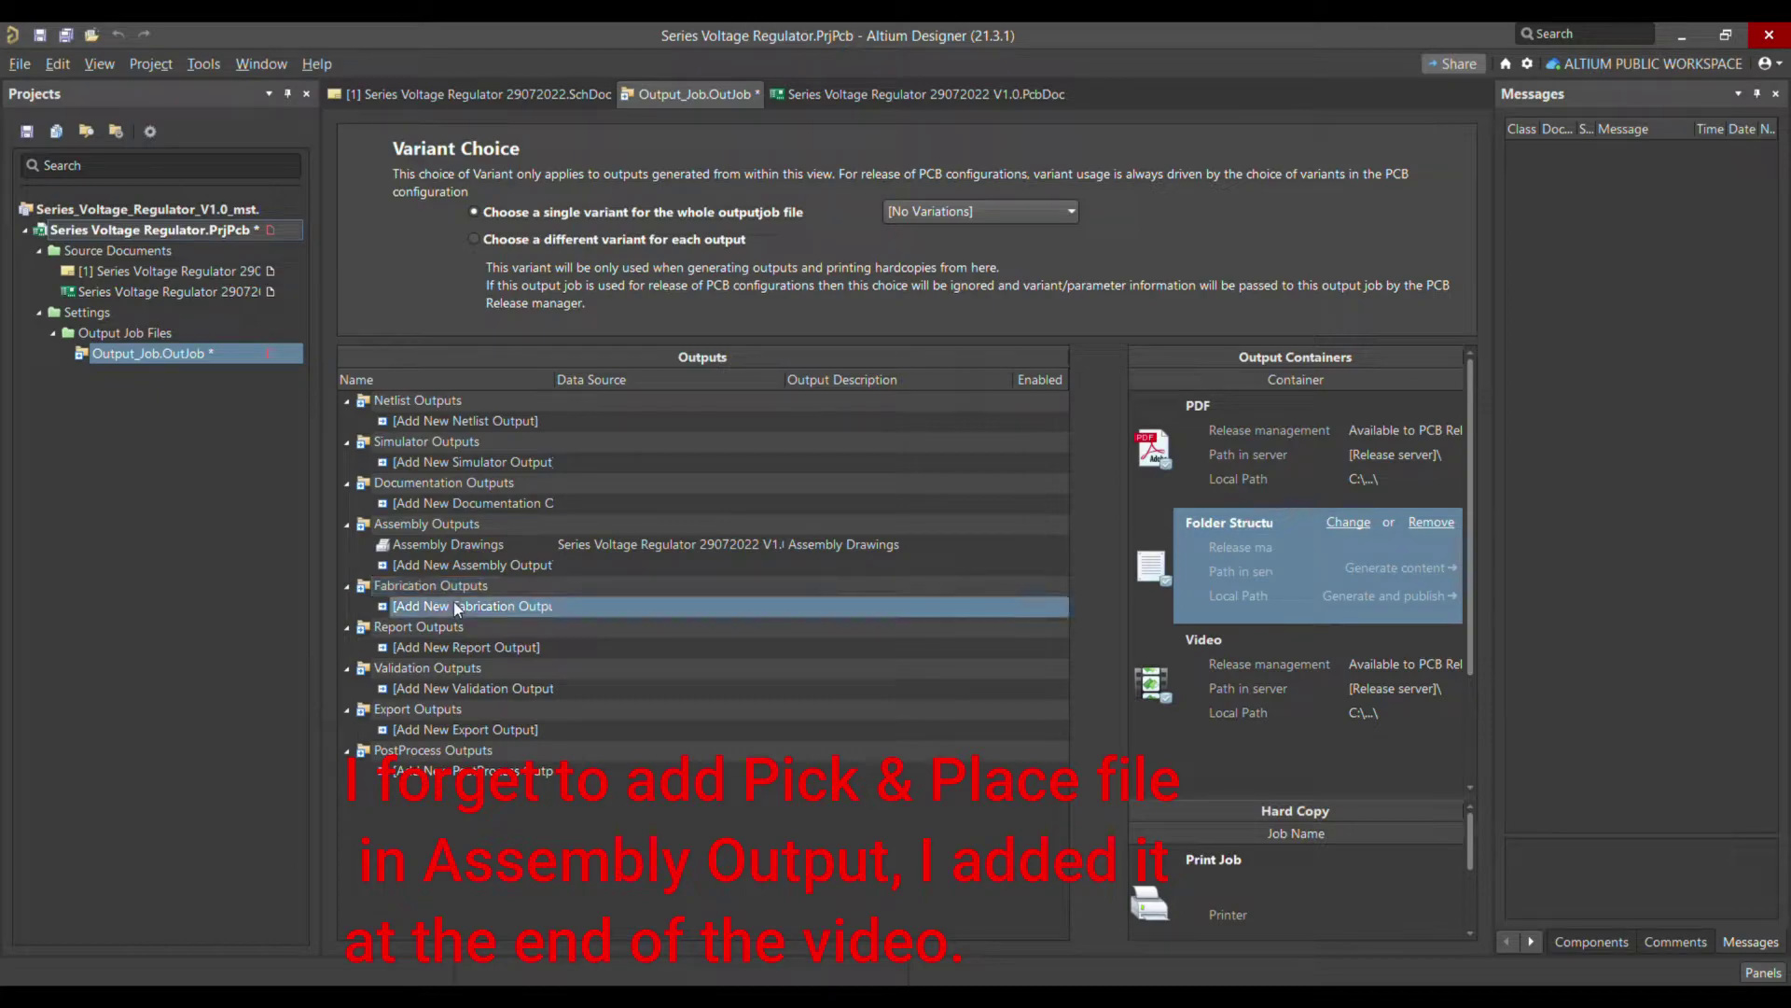
pyautogui.click(455, 606)
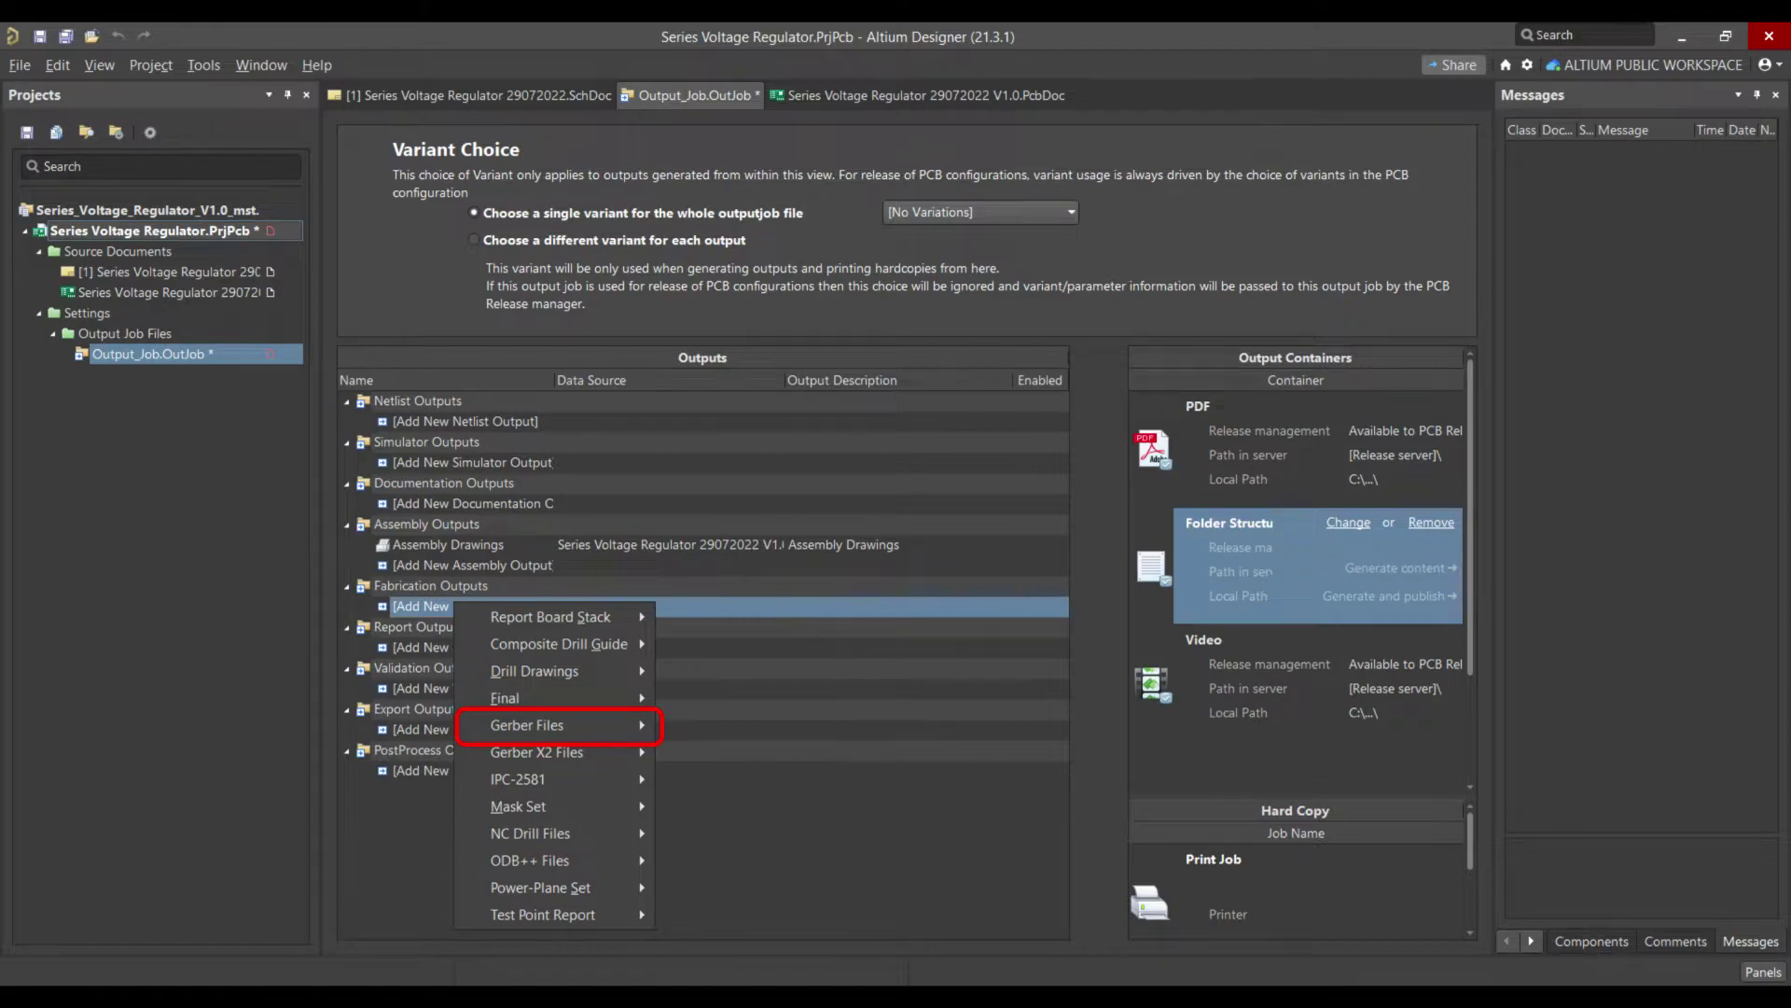
pyautogui.click(560, 725)
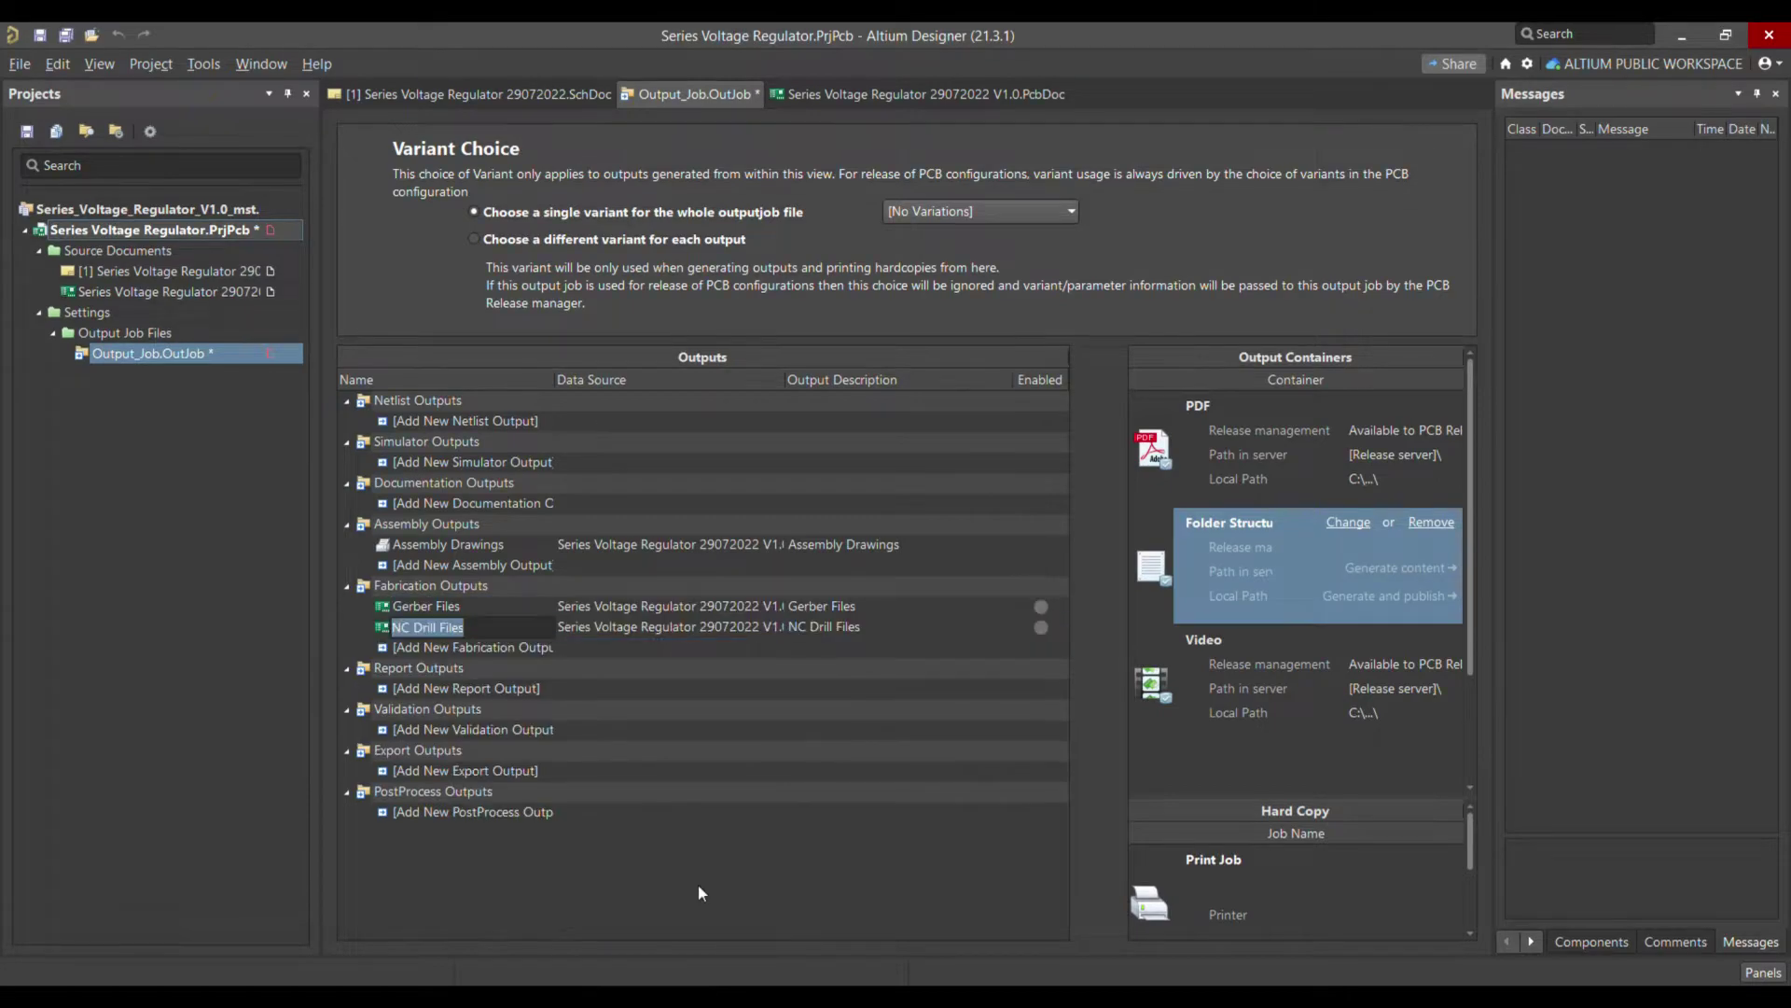
# Add an ODB++ Files output under Fabrication Outputs, sourced from the Series Voltage Regulator 29072022 V1.0 PCB document.
pyautogui.click(788, 626)
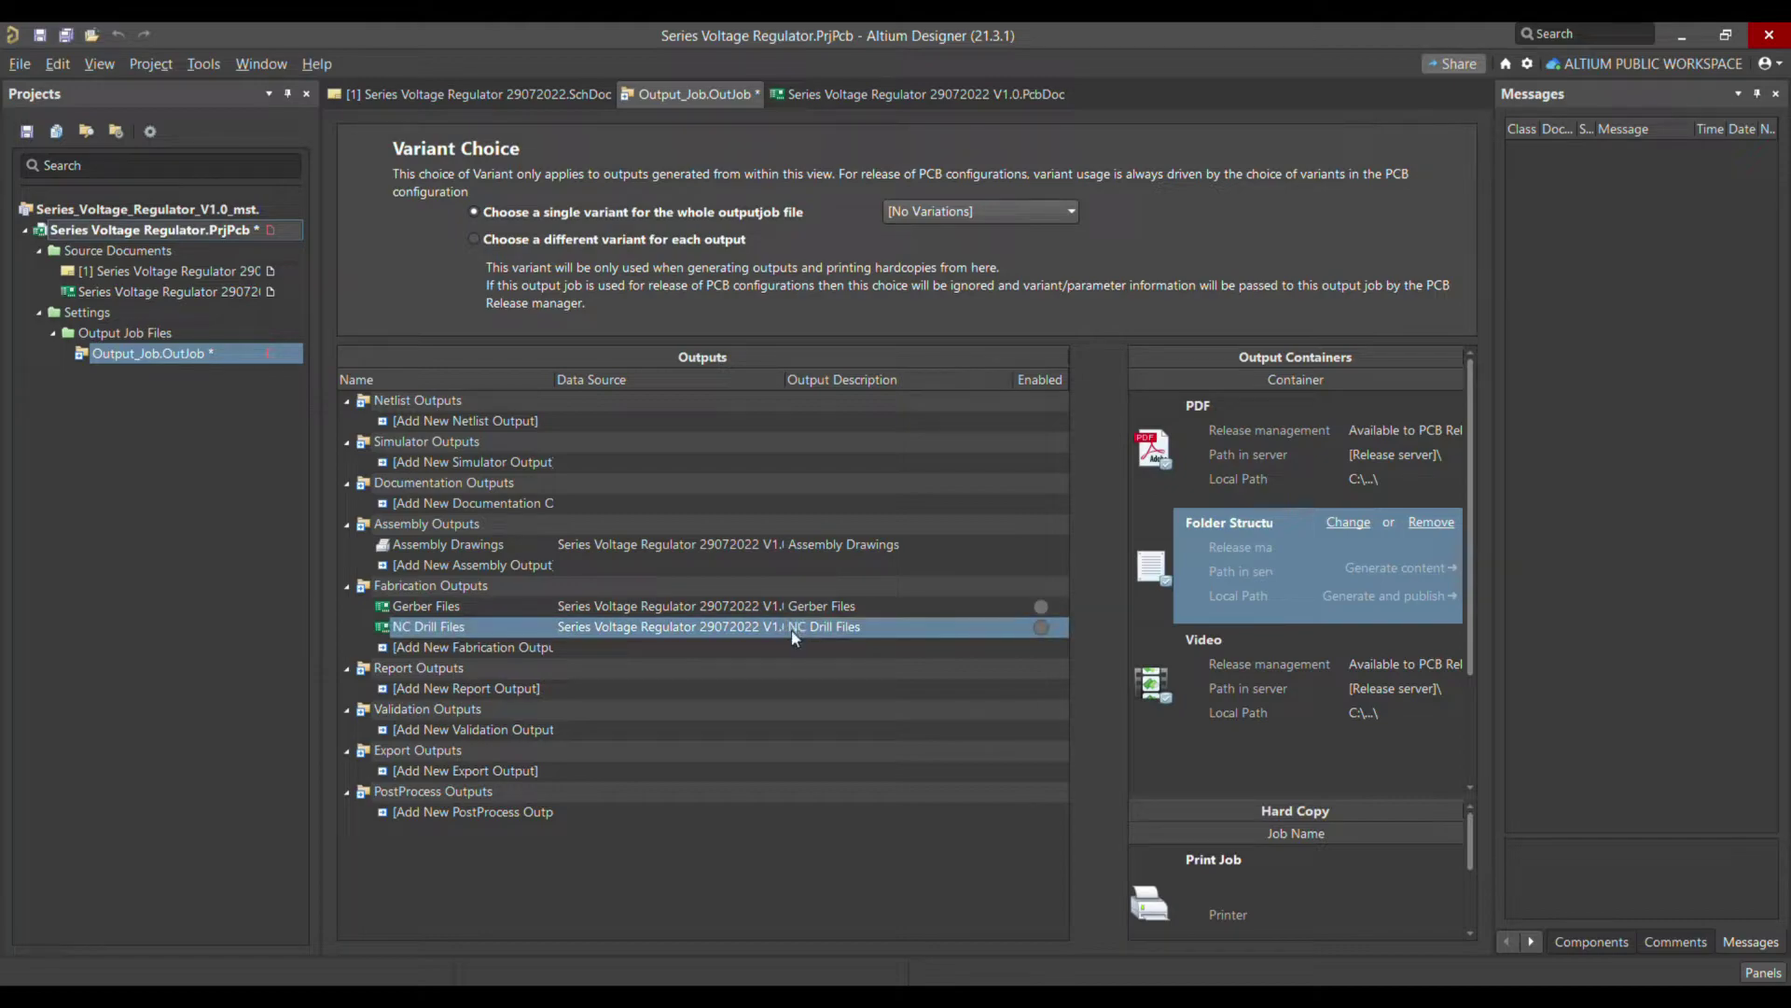
pyautogui.press('Delete')
pyautogui.press('Delete')
pyautogui.click(448, 606)
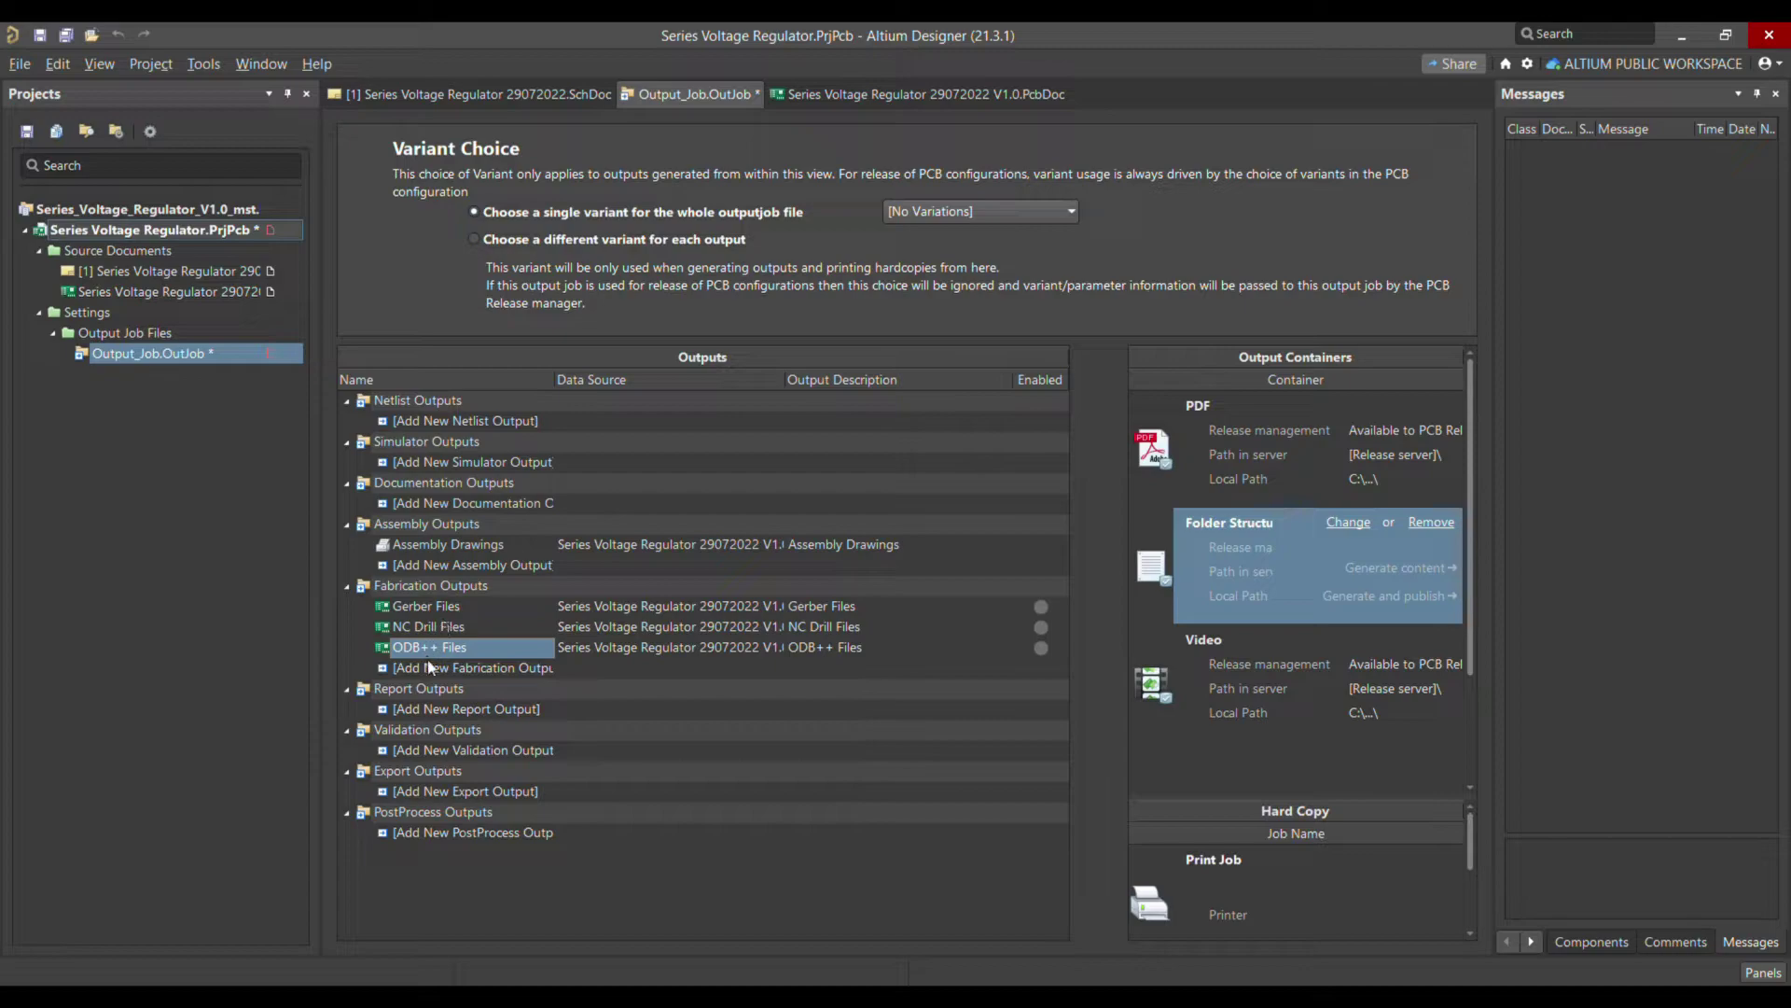
pyautogui.click(429, 609)
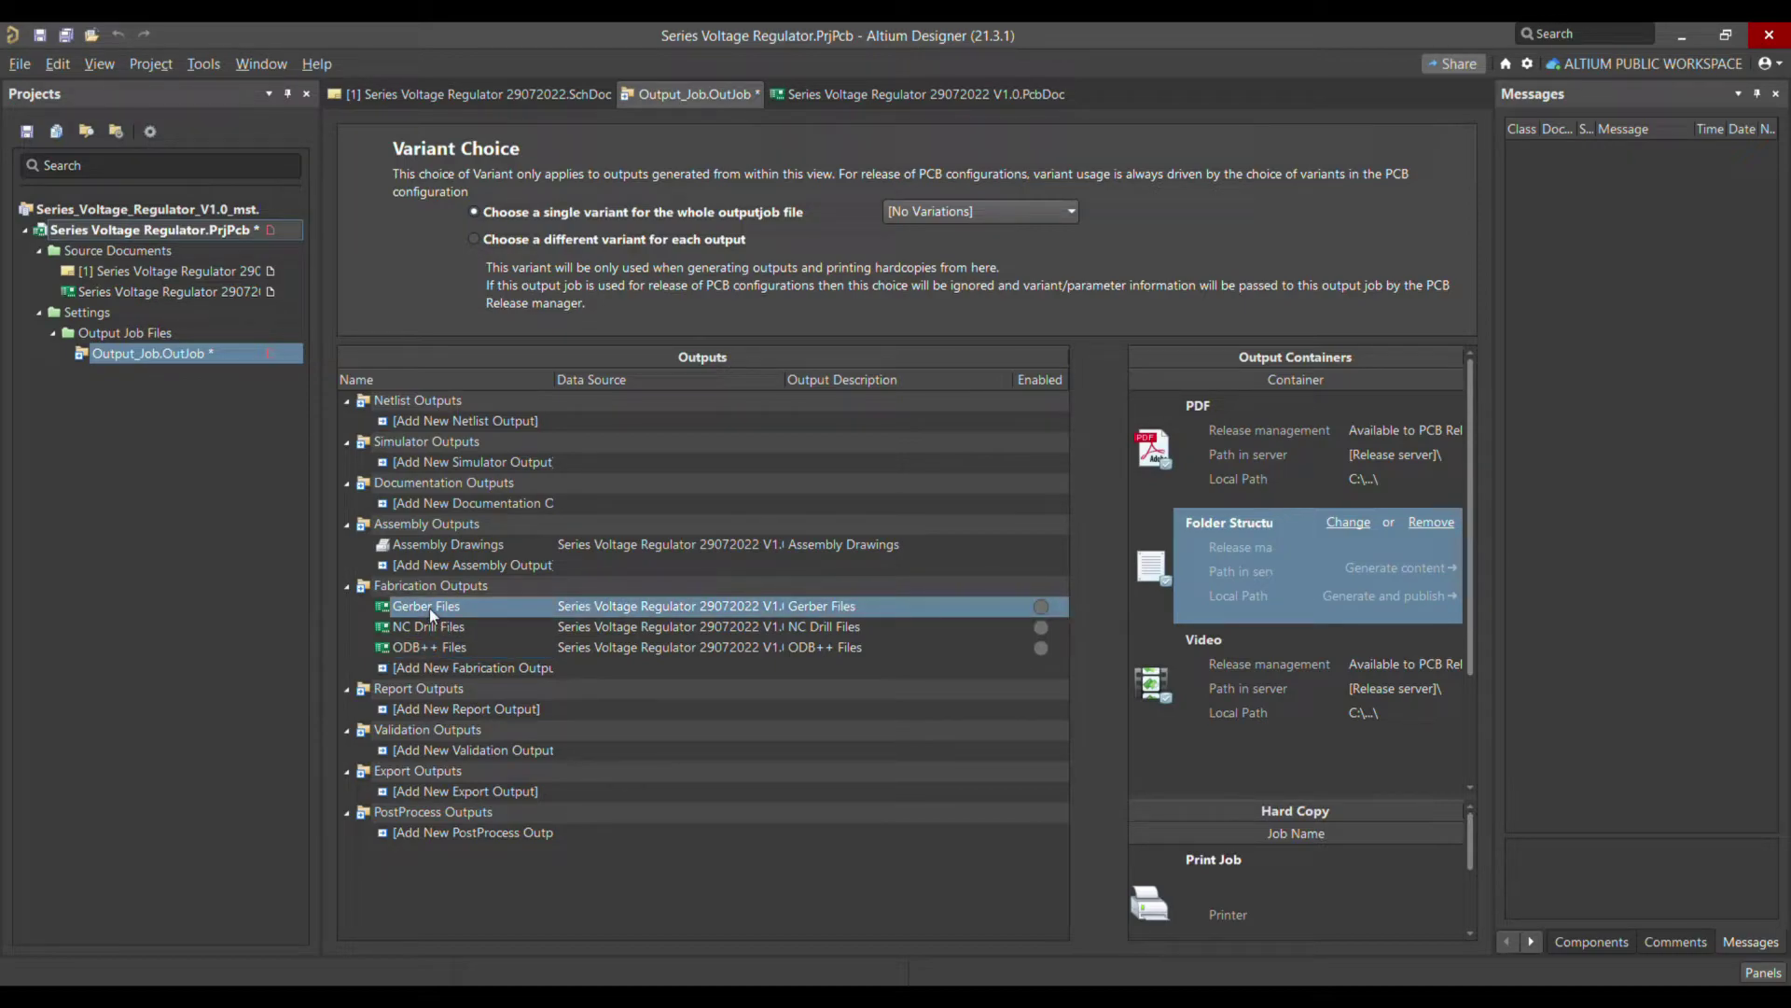
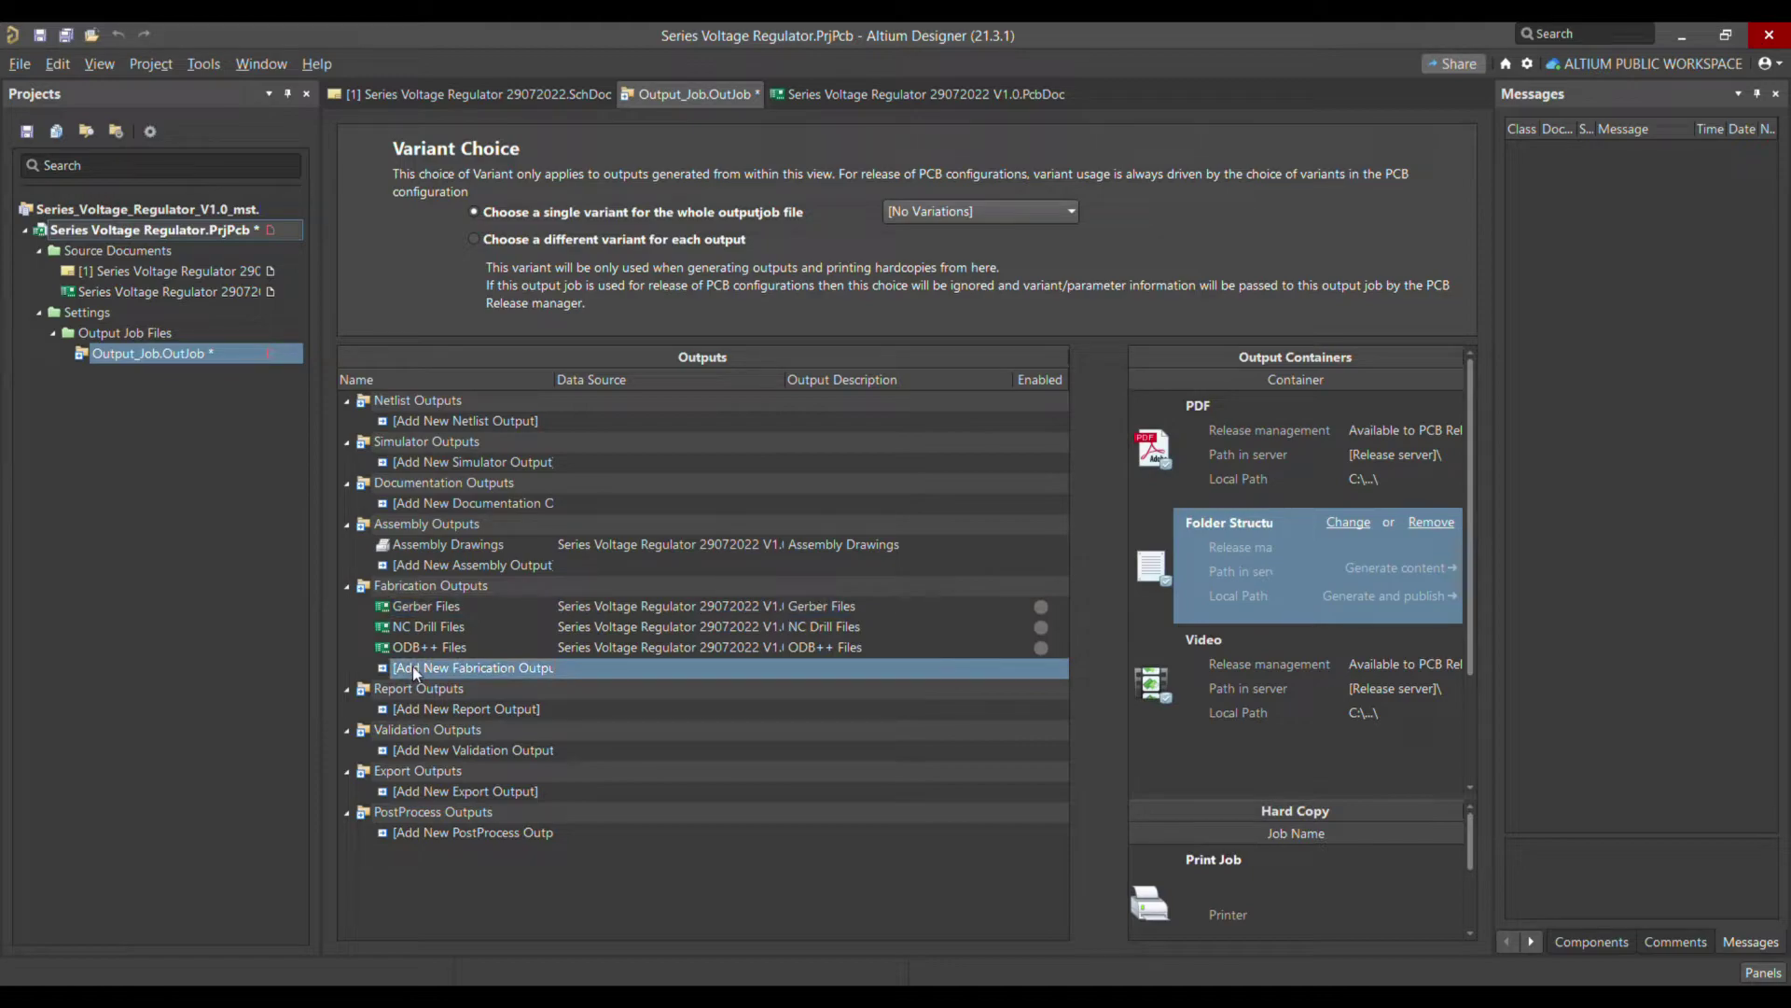
pyautogui.click(453, 606)
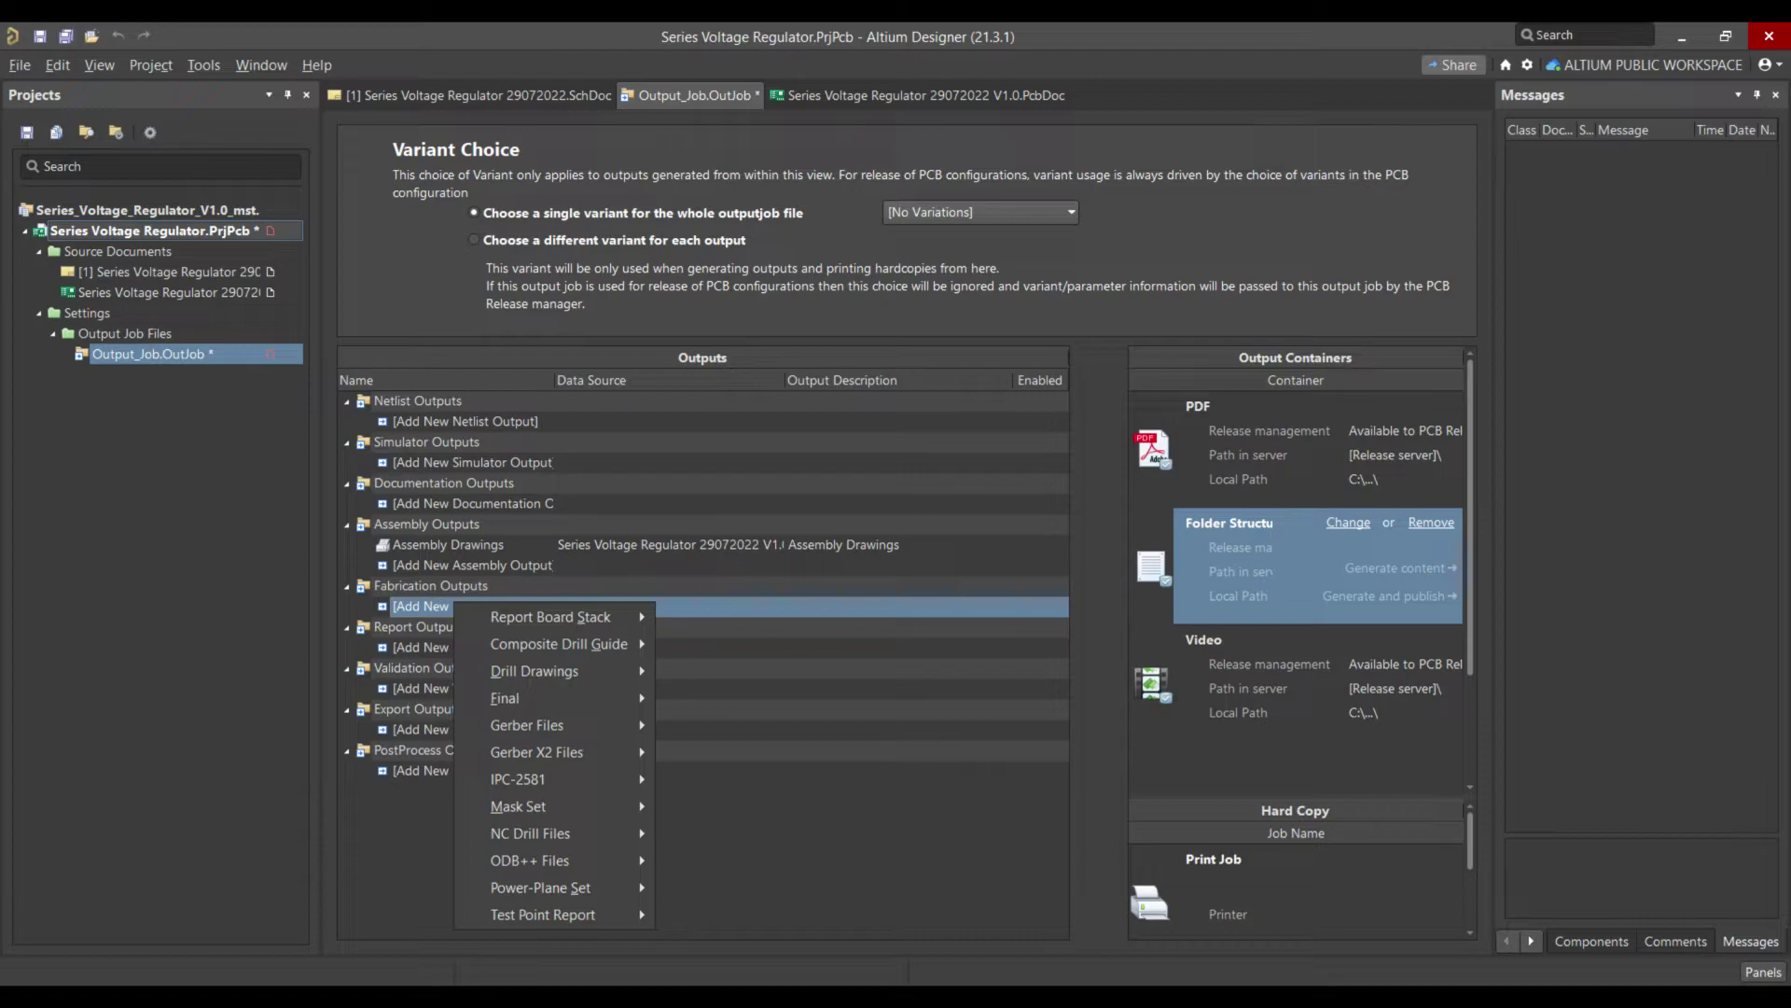
# Add a Bill of Materials under Report Outputs with [Project] as its data source.
pyautogui.click(493, 711)
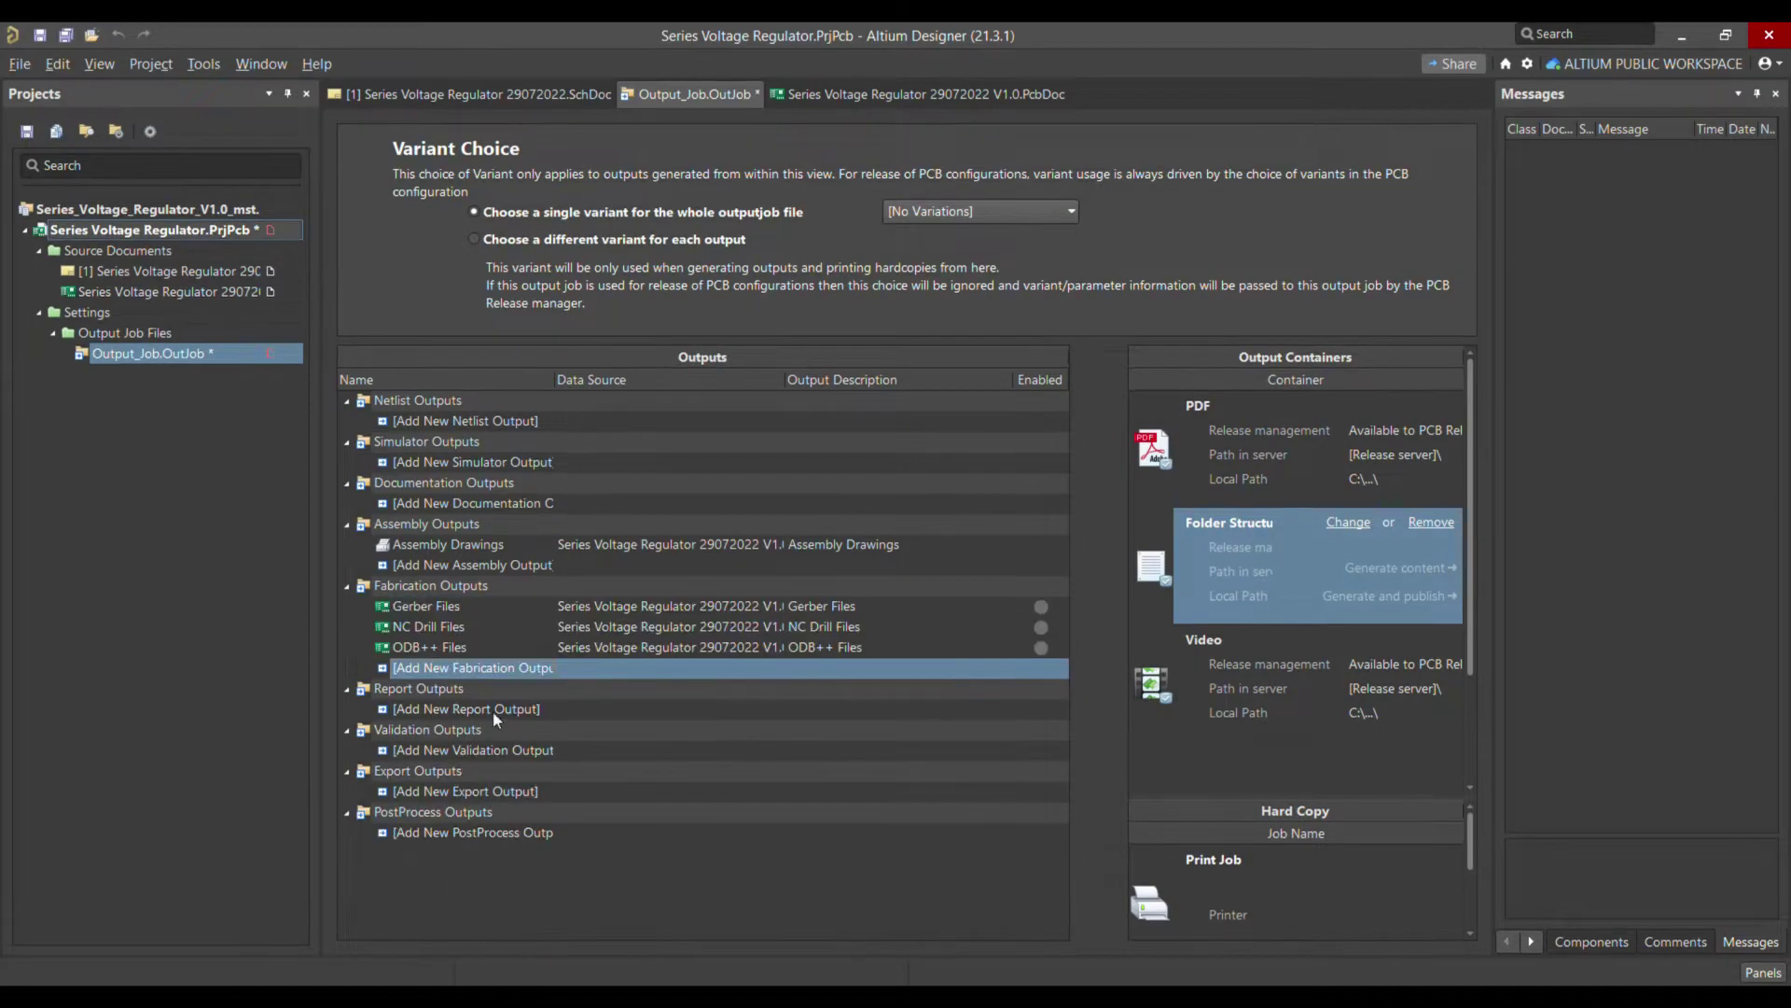
pyautogui.click(471, 711)
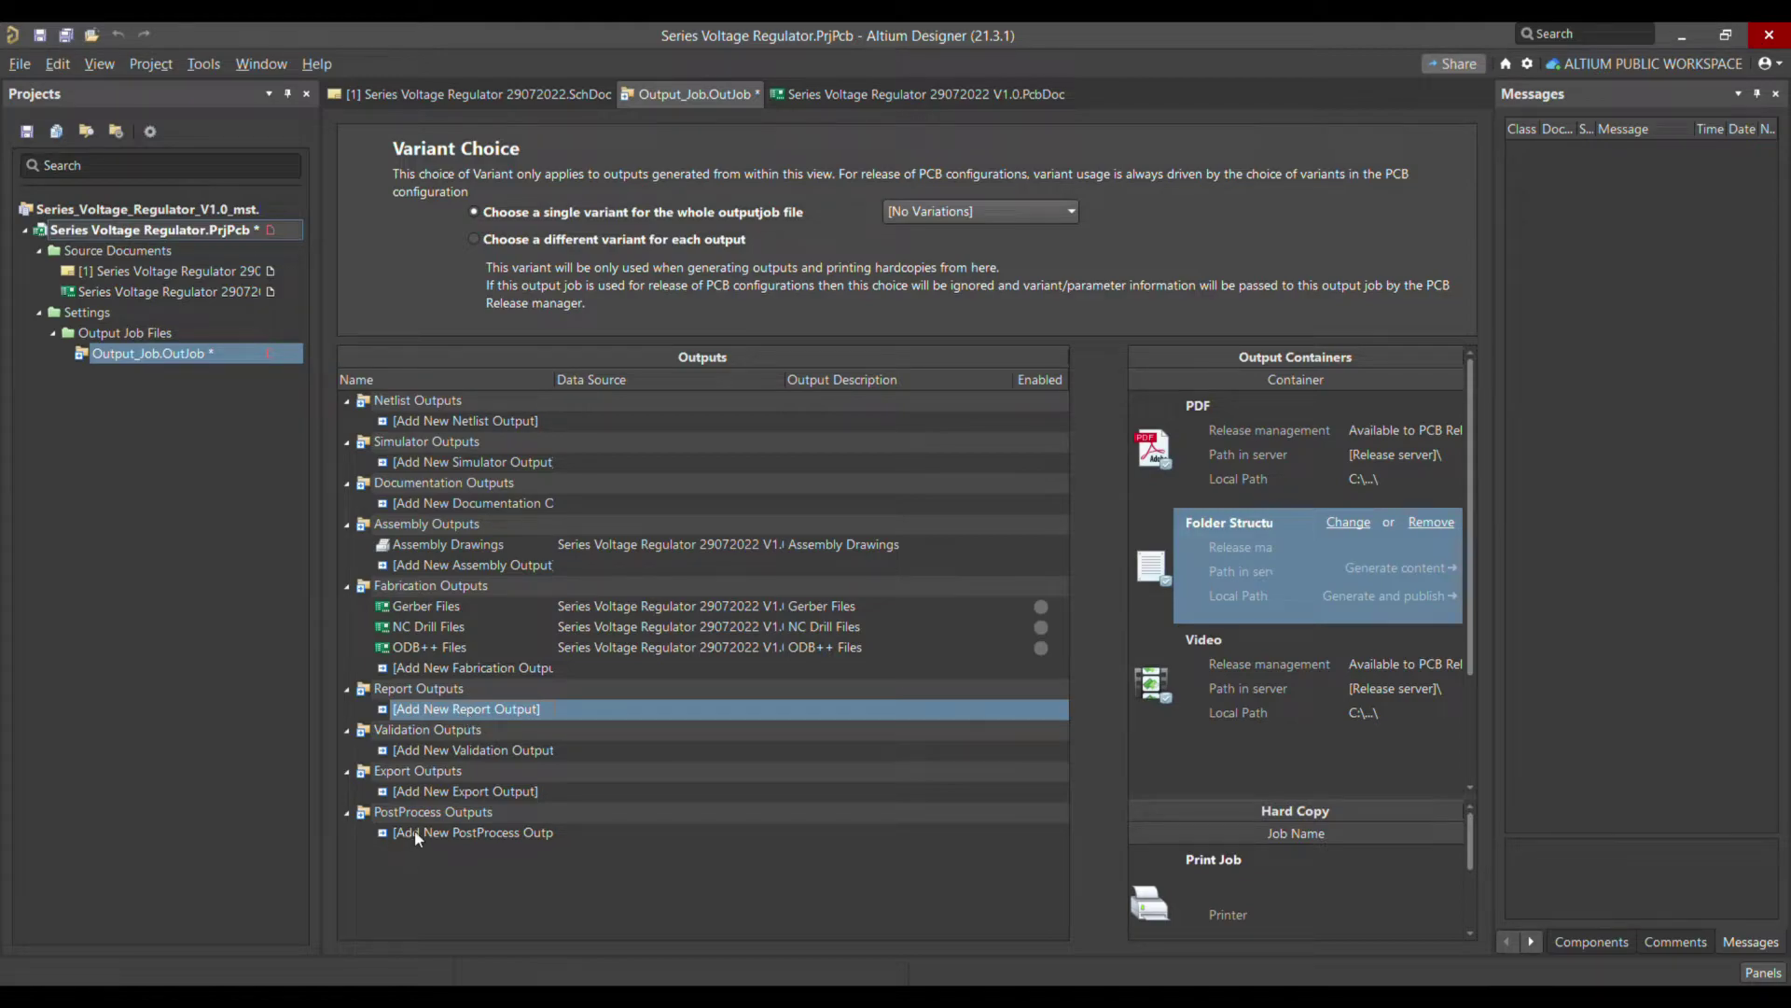
pyautogui.click(433, 725)
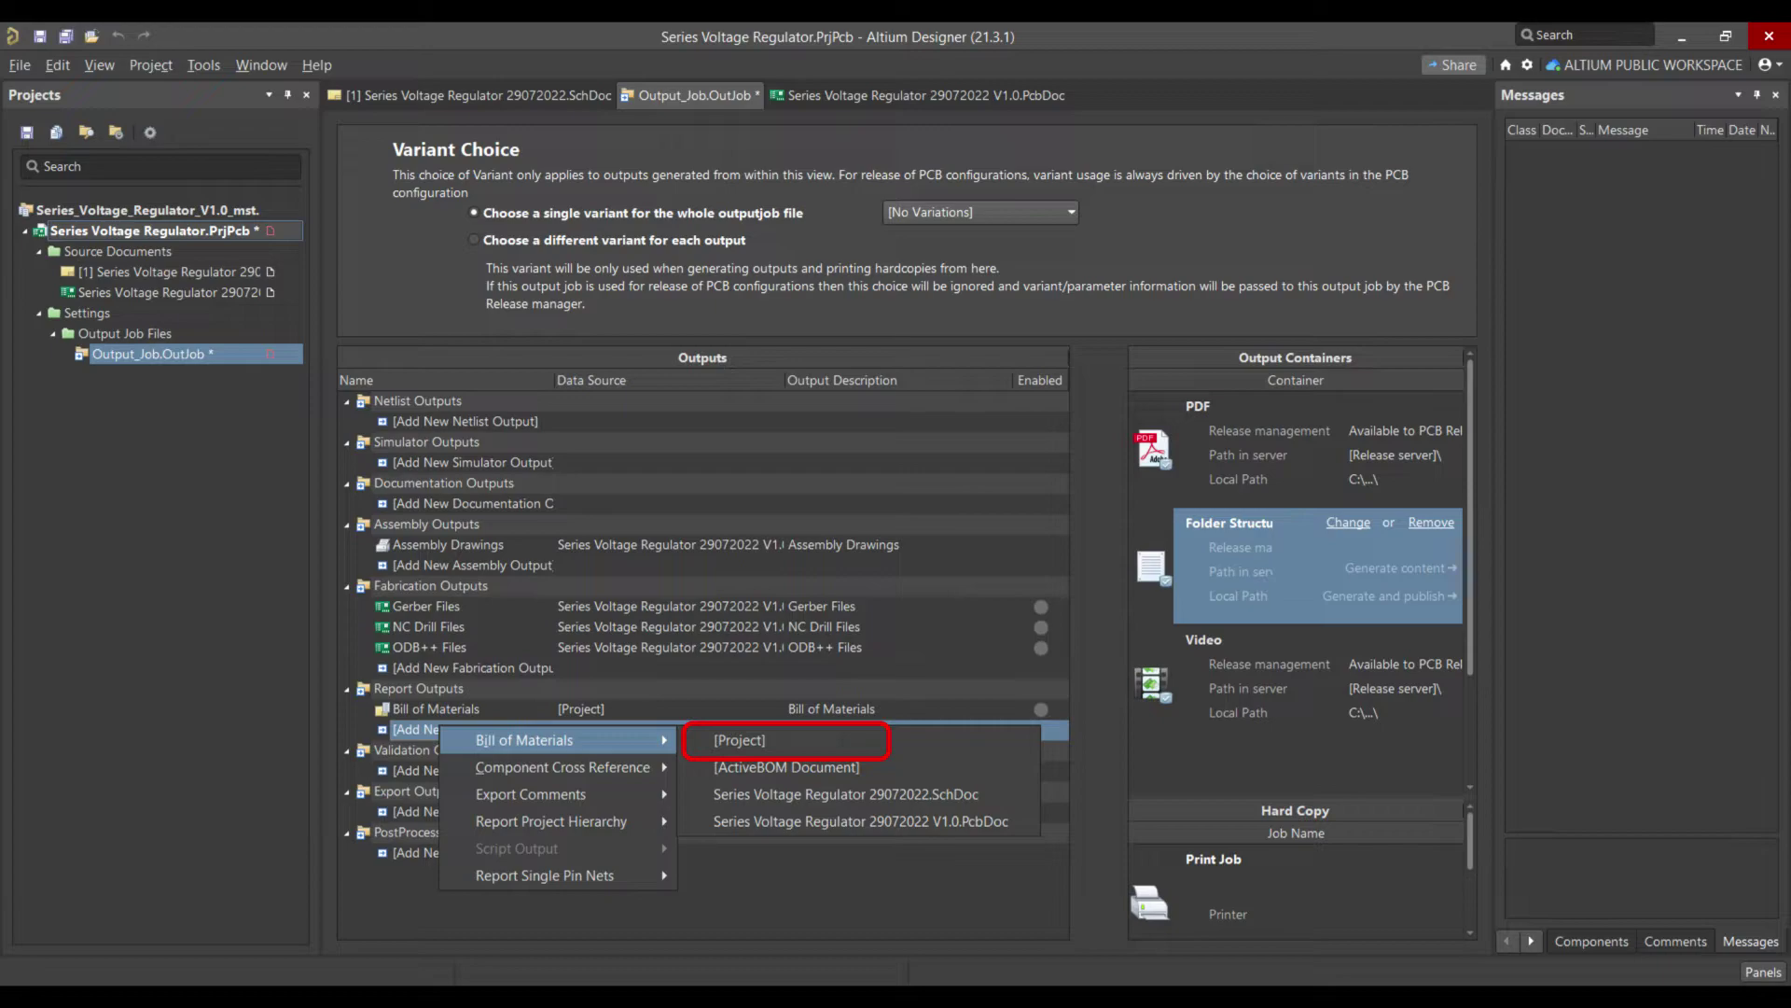
pyautogui.click(739, 740)
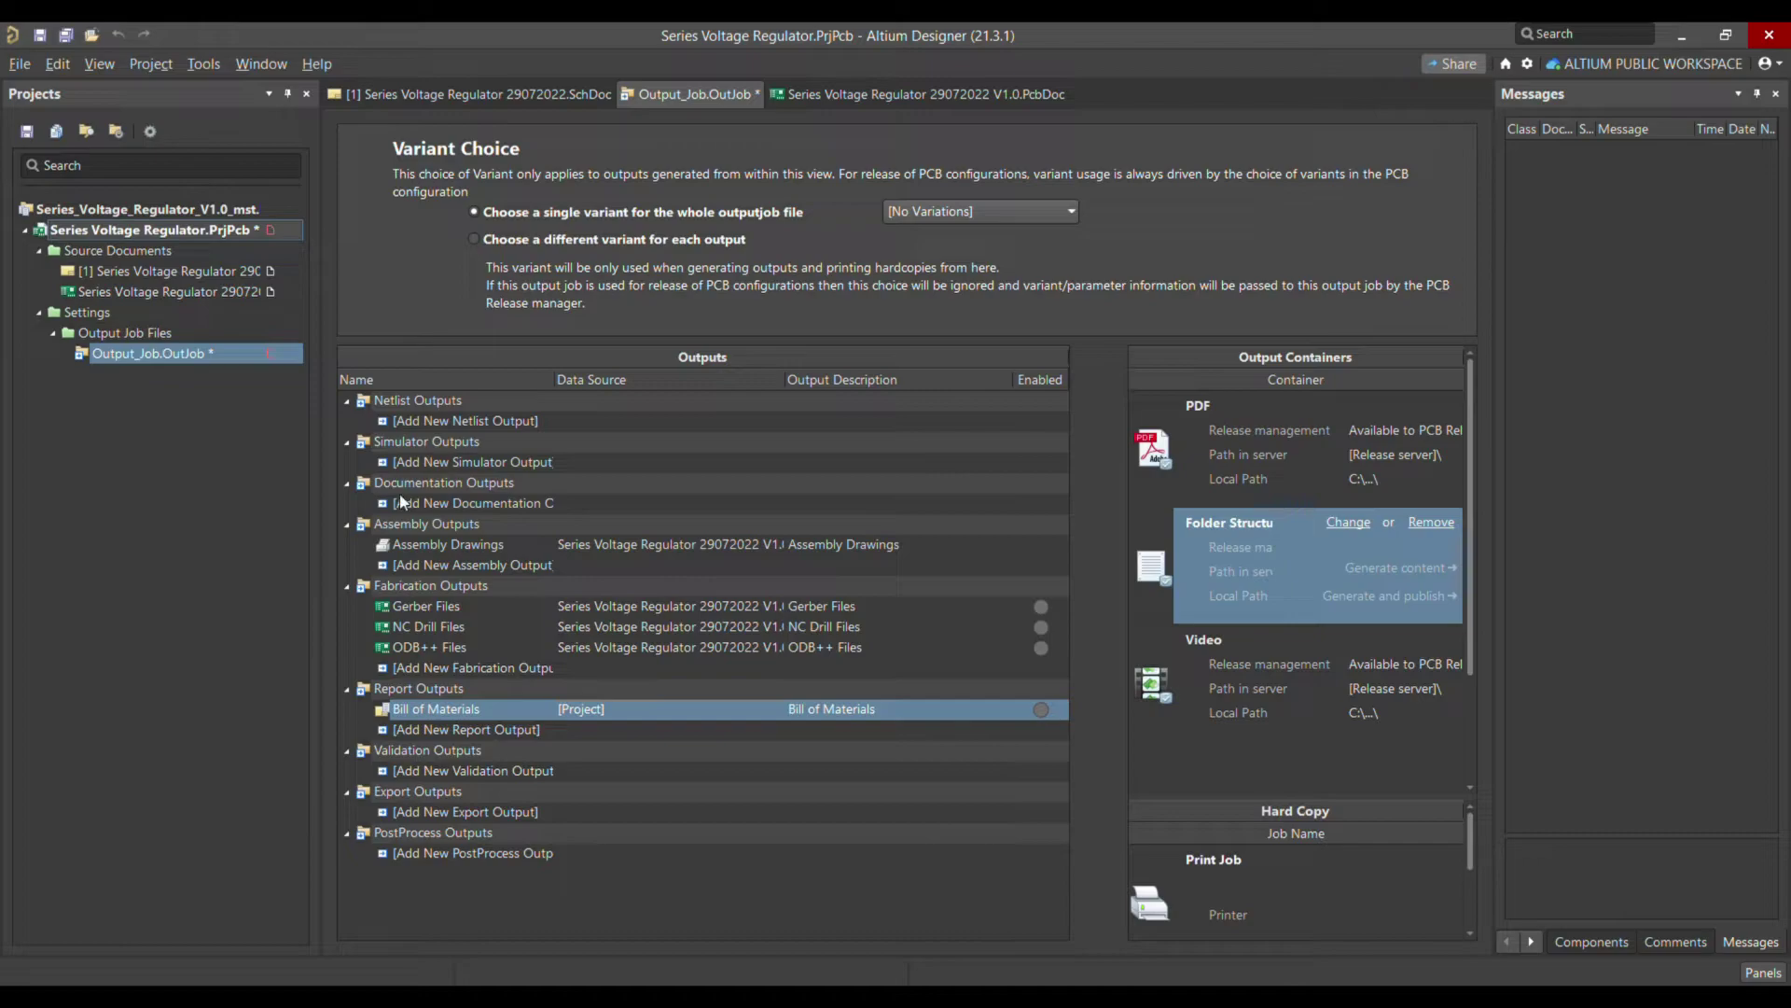
# Add a Design Rules Check output under Validation Outputs, sourced from Series Voltage Regulator 29072022 V1.0.PcbDoc.
pyautogui.click(464, 774)
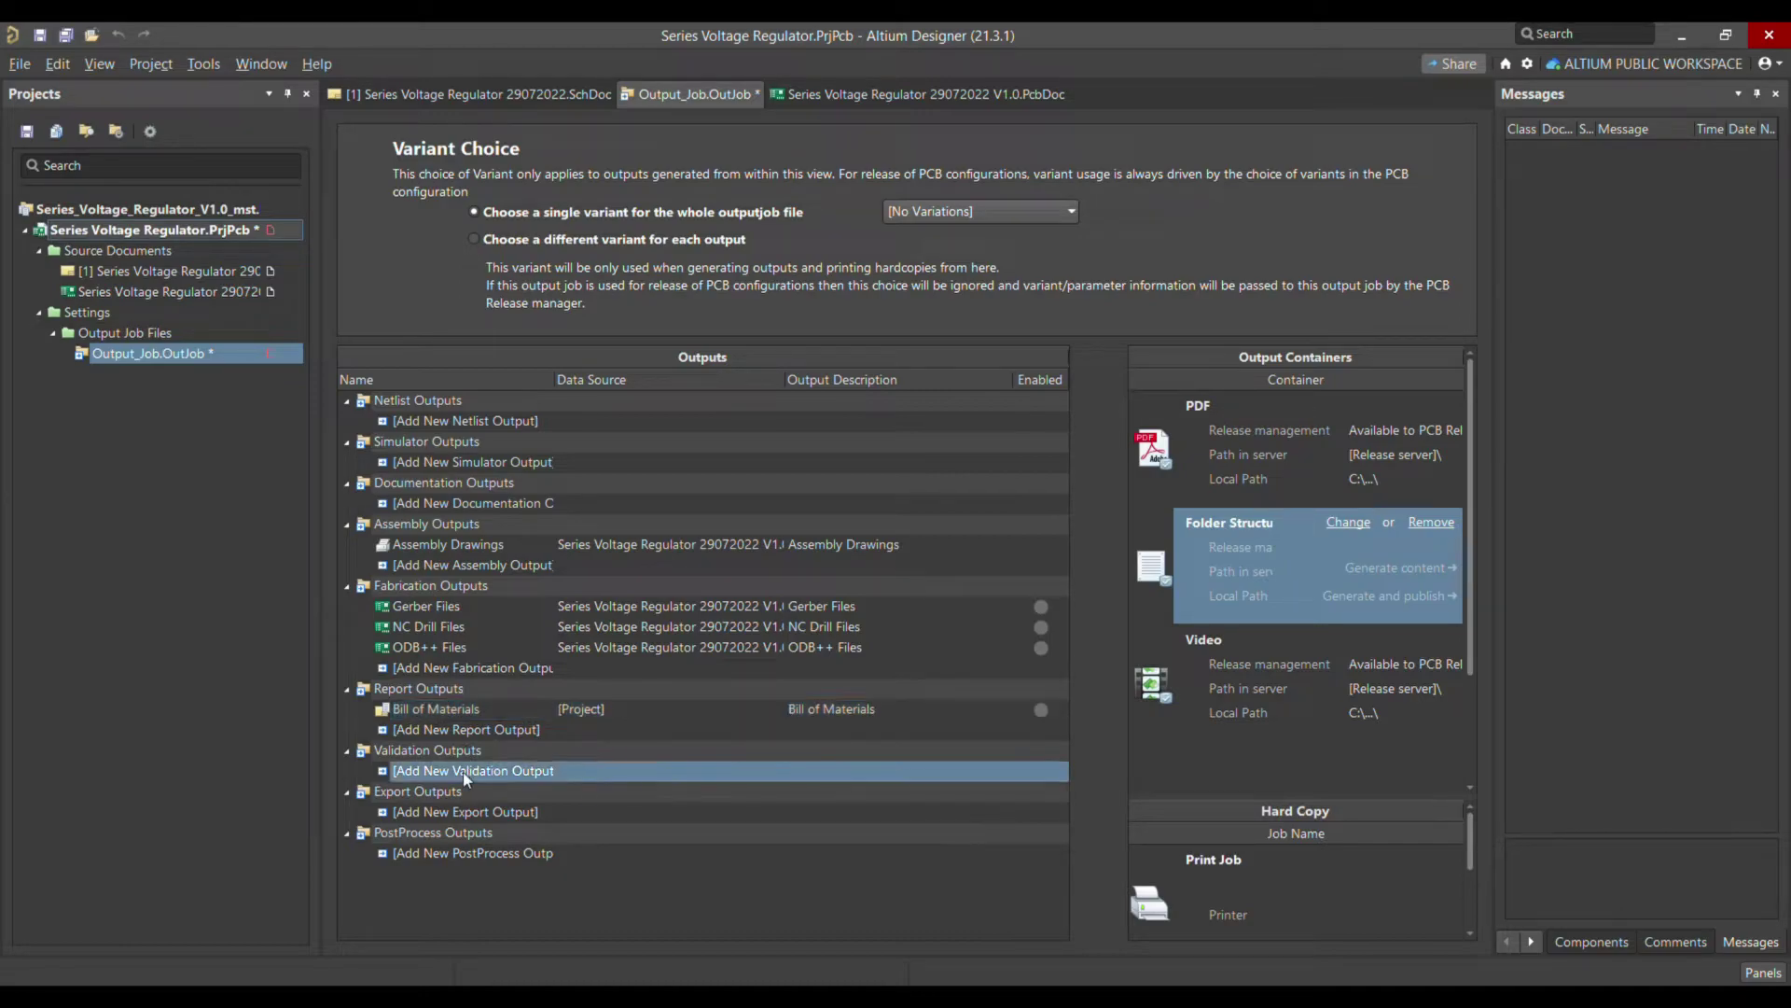
pyautogui.click(462, 770)
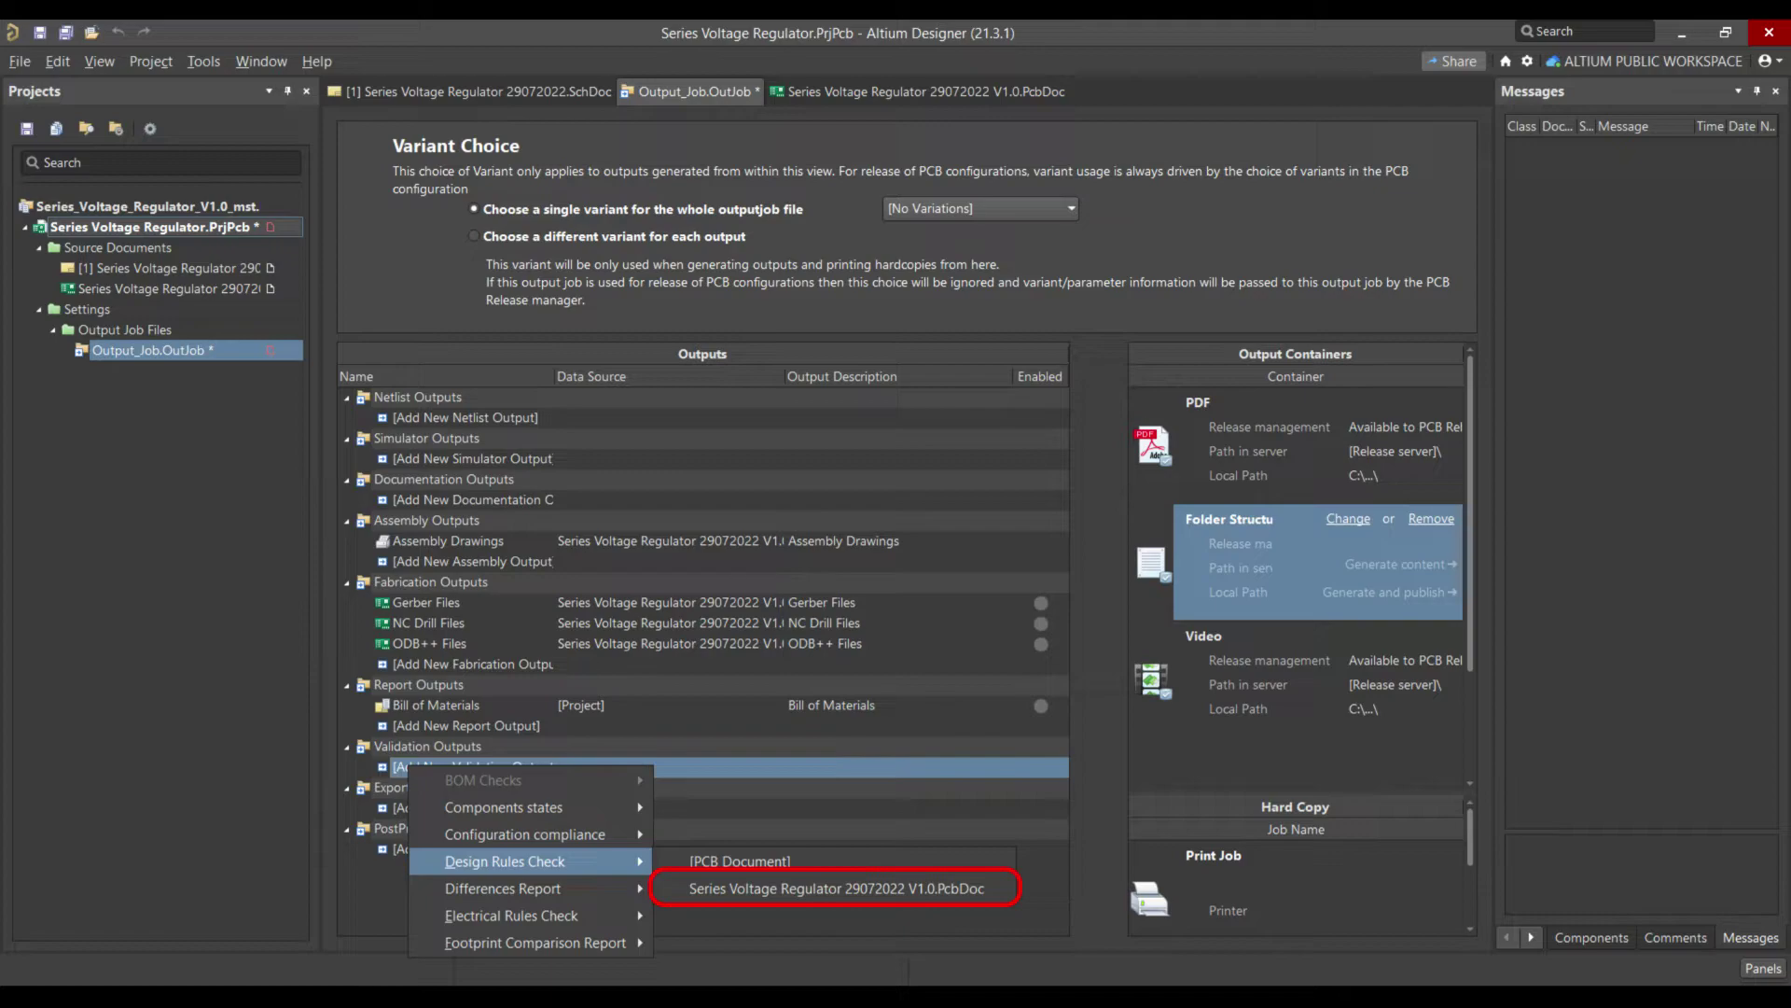
pyautogui.click(836, 888)
pyautogui.click(460, 836)
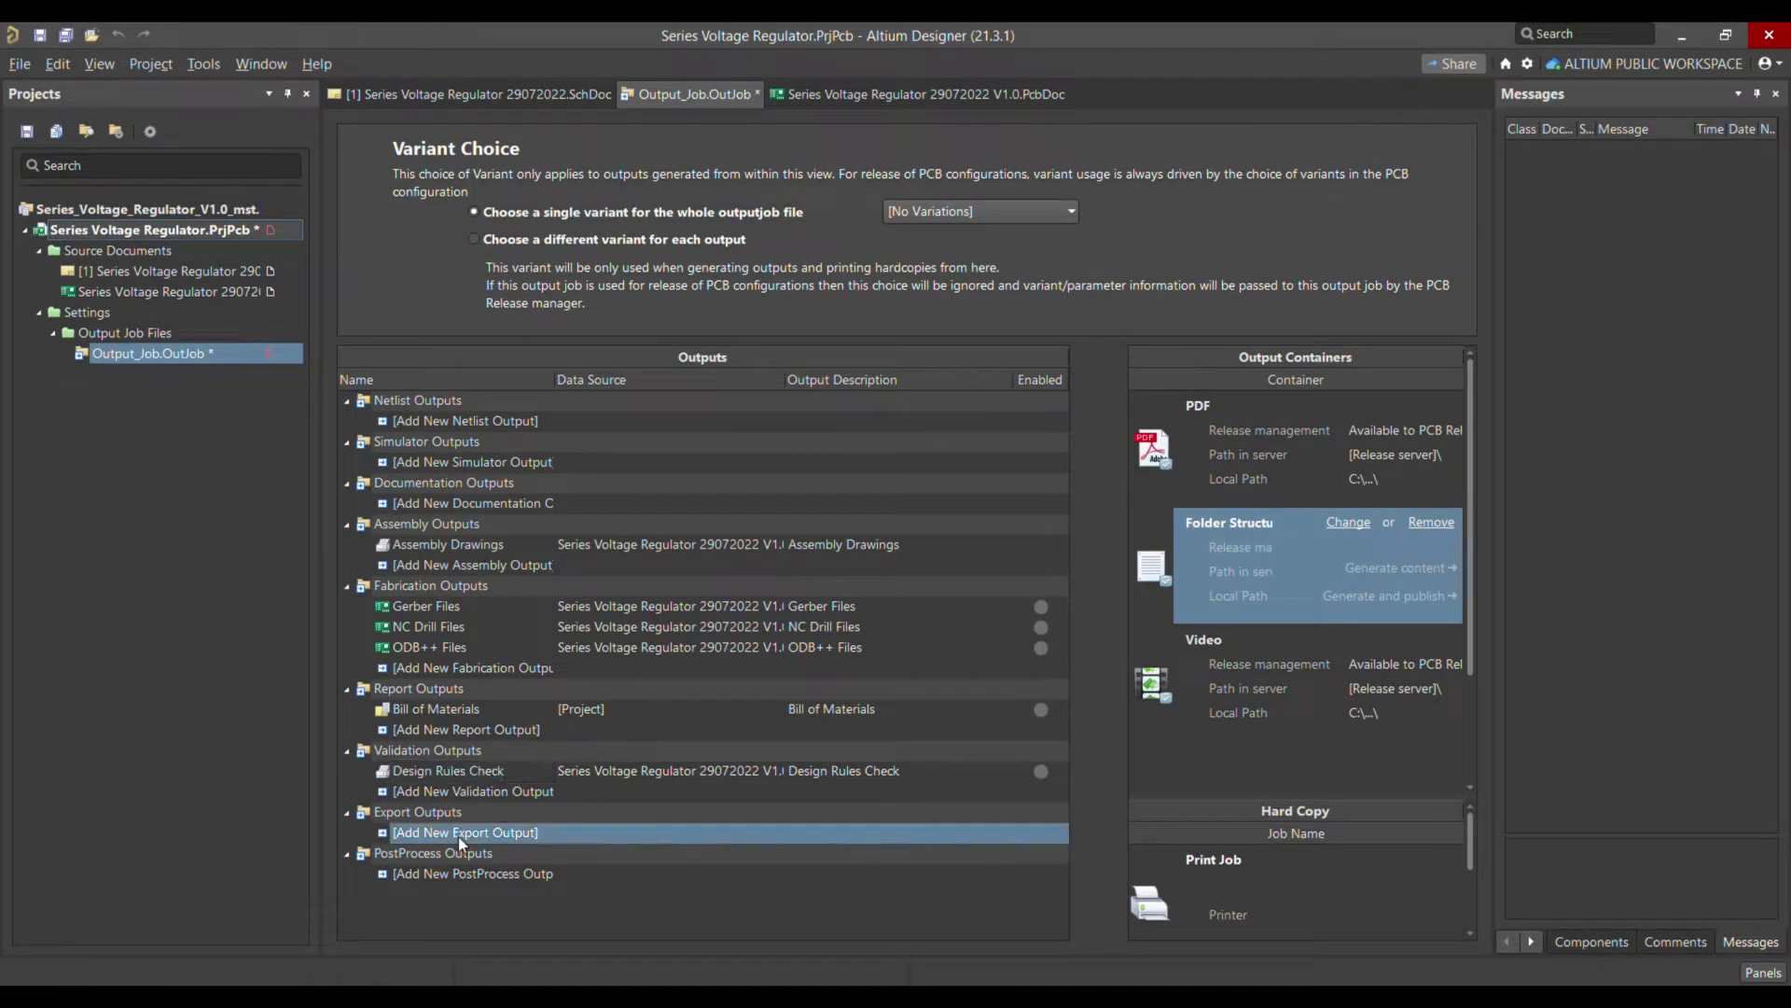
pyautogui.click(432, 774)
pyautogui.press('Delete')
pyautogui.click(424, 775)
pyautogui.moveTo(504, 865)
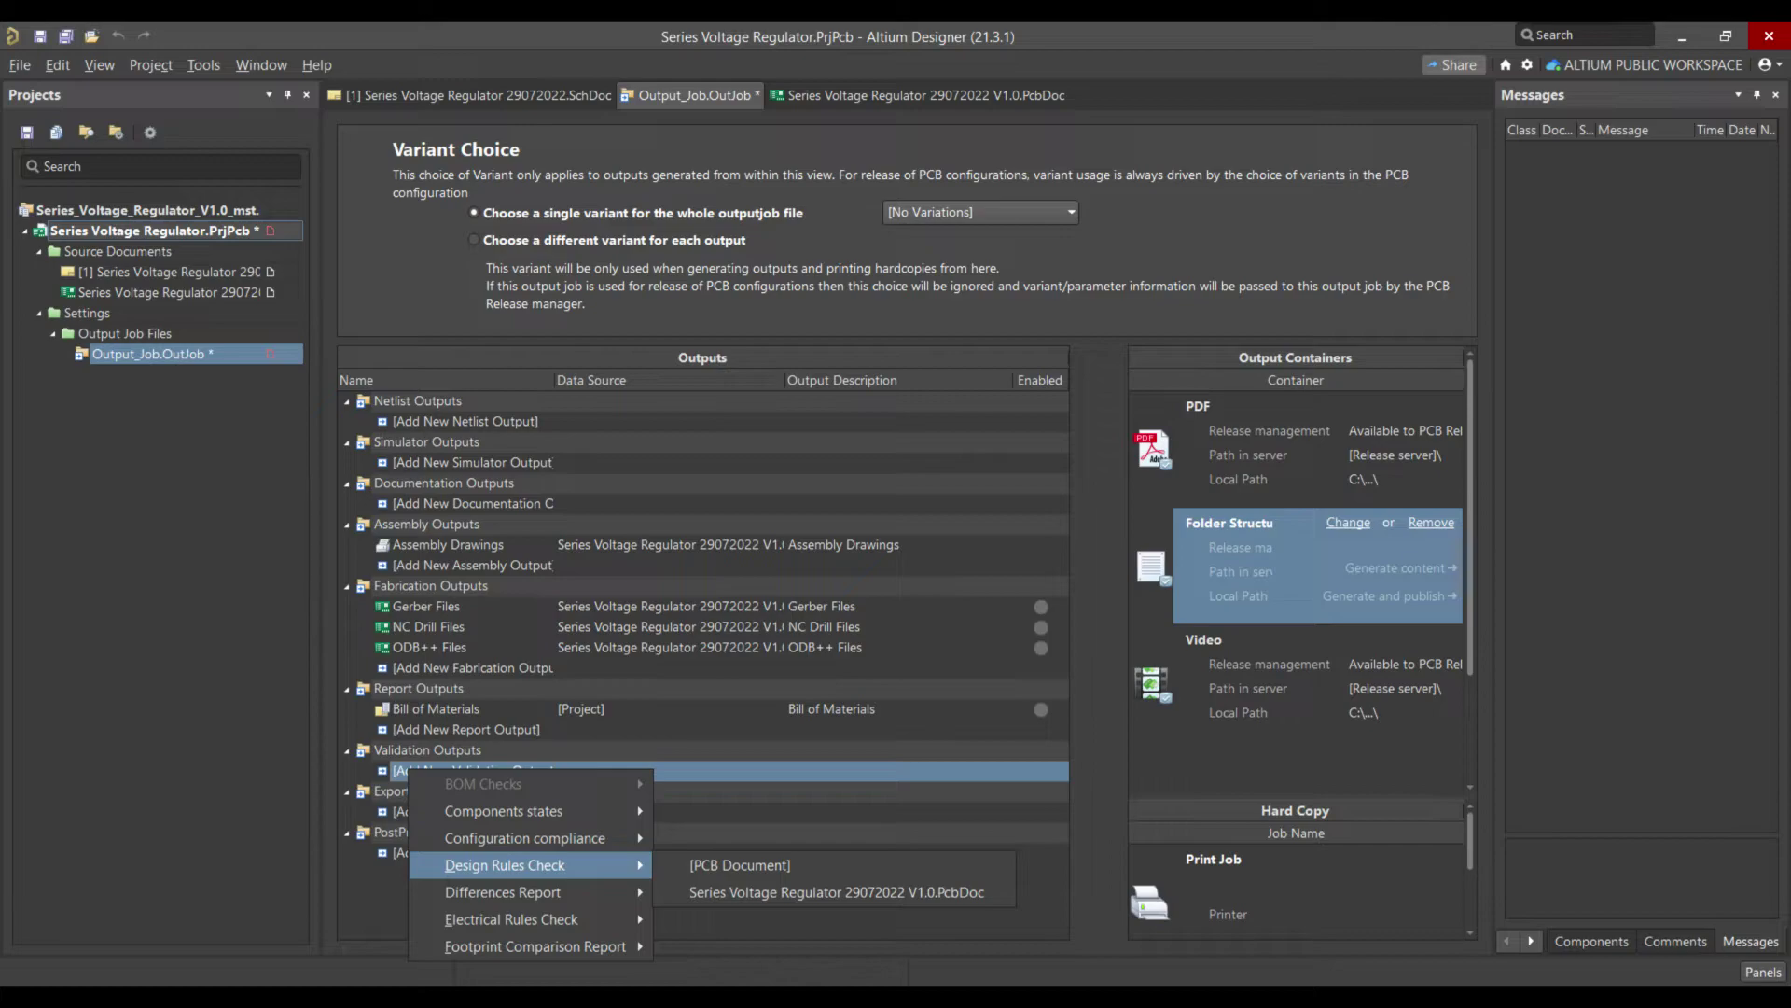
pyautogui.click(836, 892)
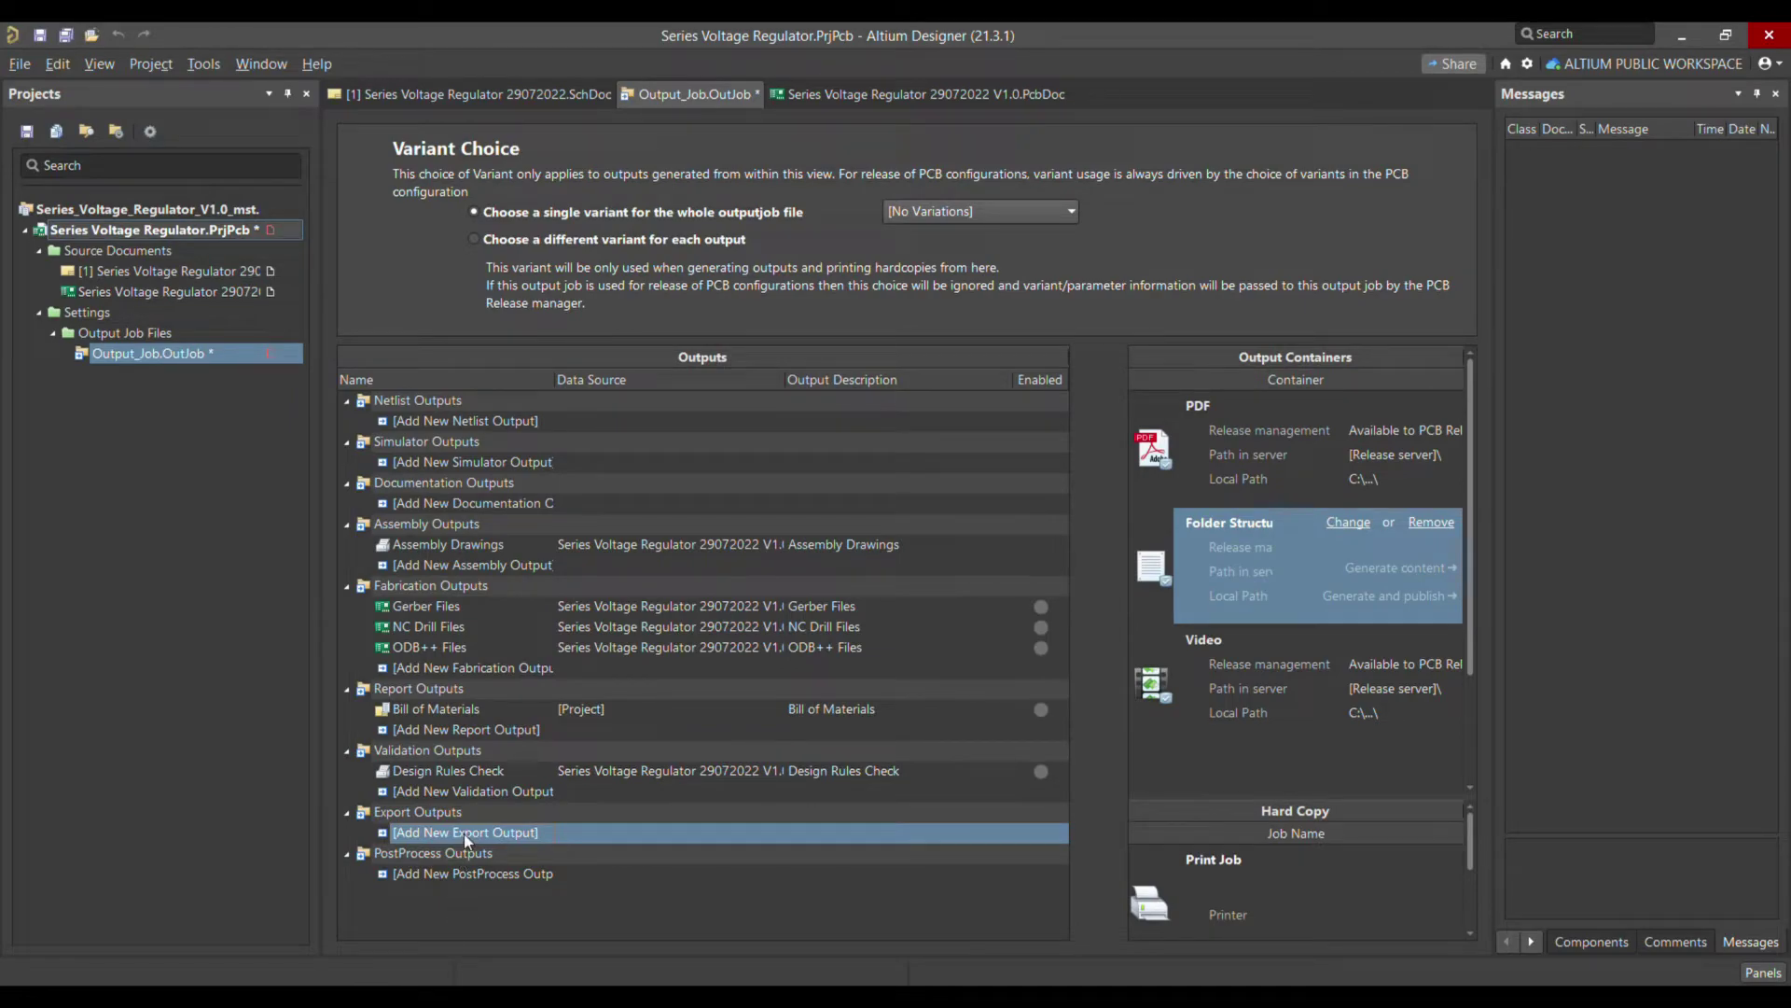
# Add an Export STEP output from the Series Voltage Regulator 29072022 V1.0 PCB document and a Schematic Prints output from the schematic document.
pyautogui.click(463, 832)
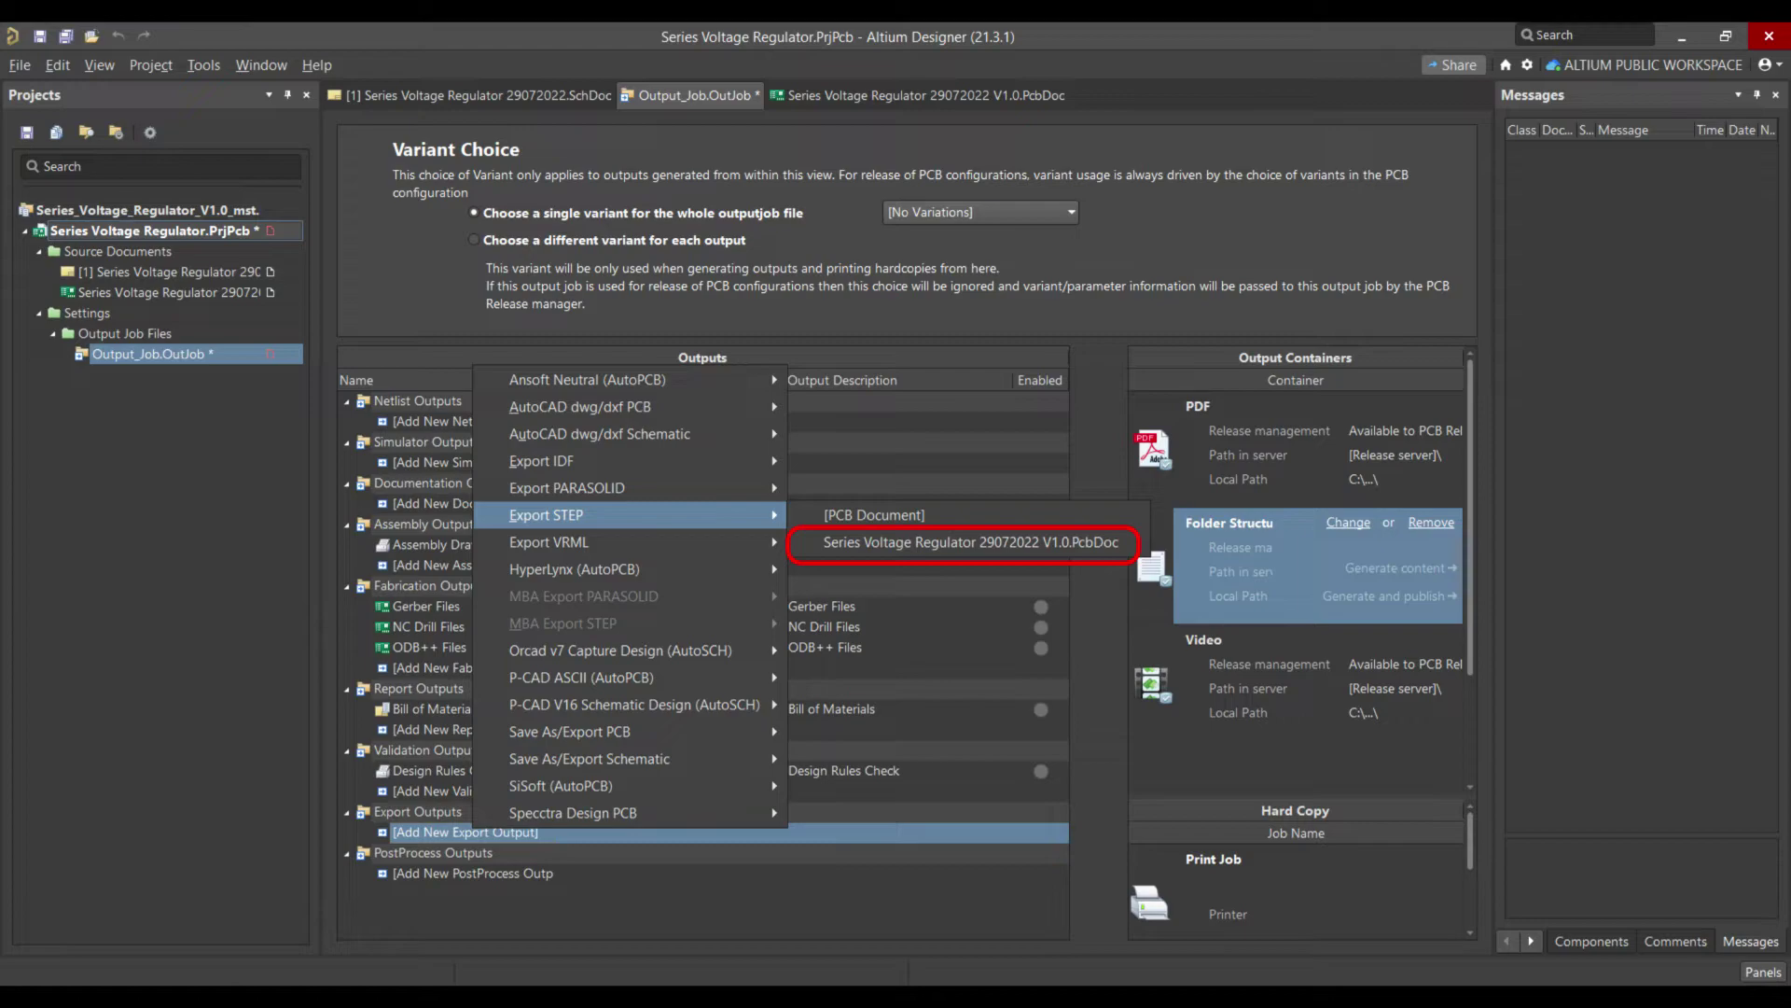
pyautogui.click(970, 542)
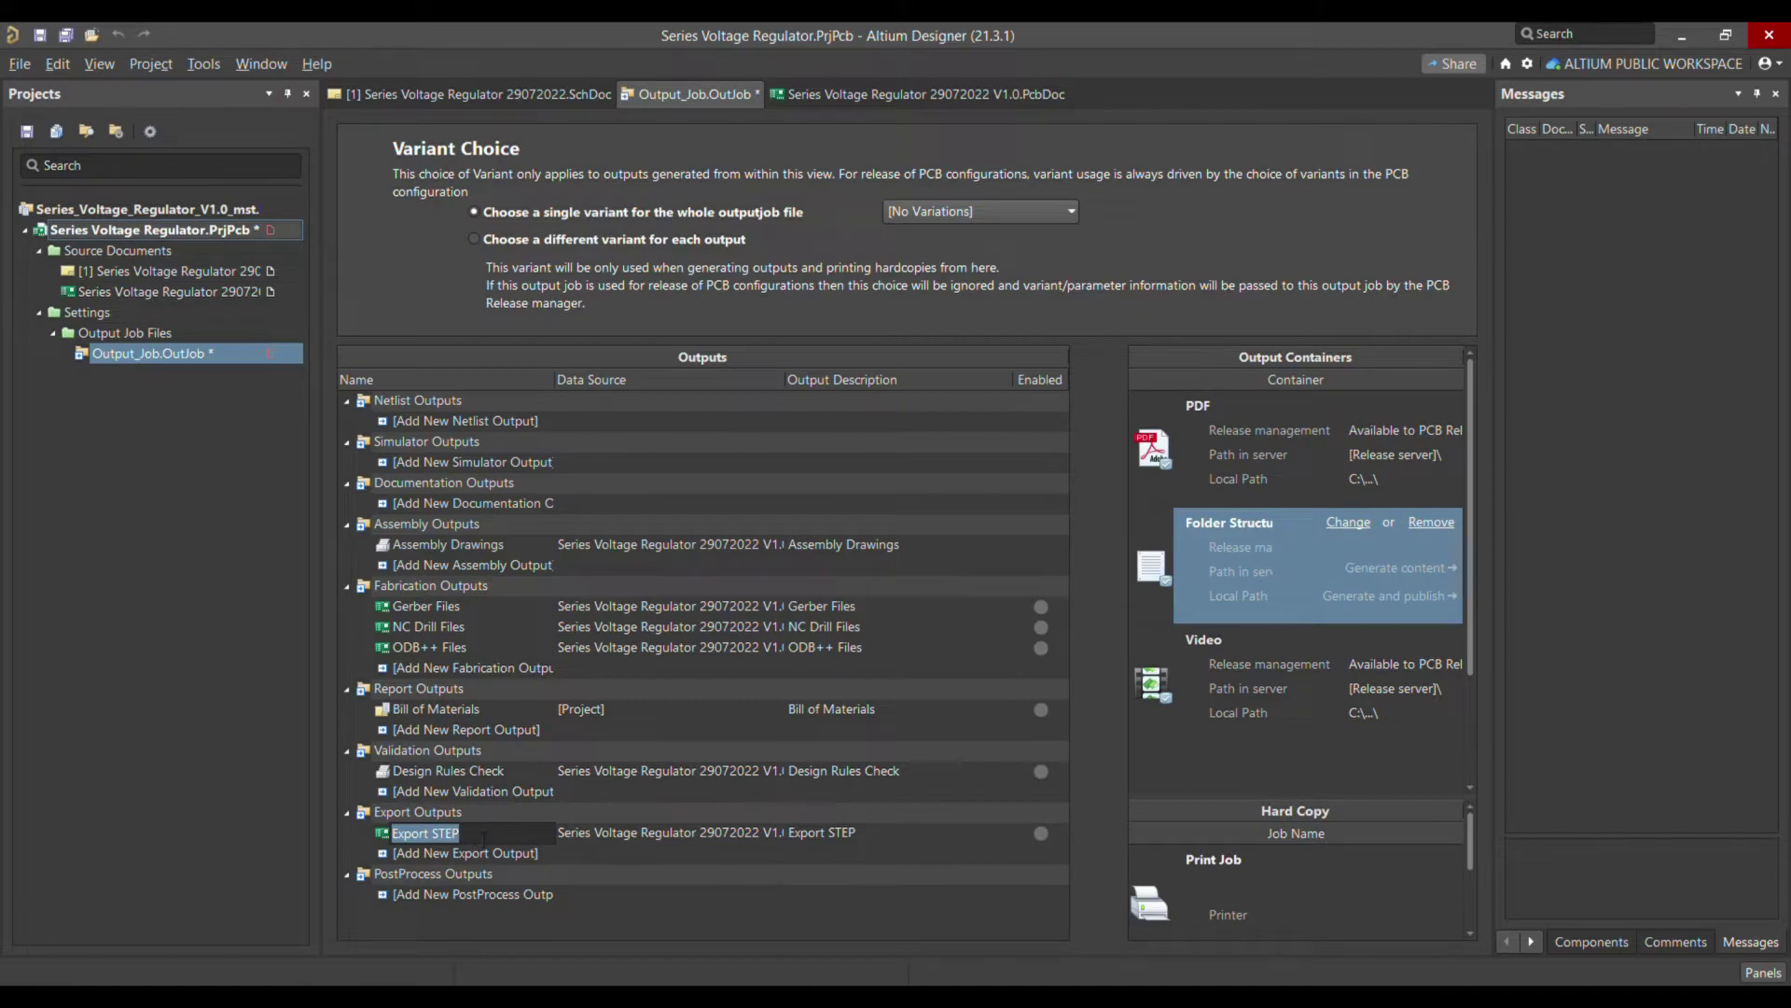
pyautogui.hotkey('ctrl', 'z')
pyautogui.click(467, 831)
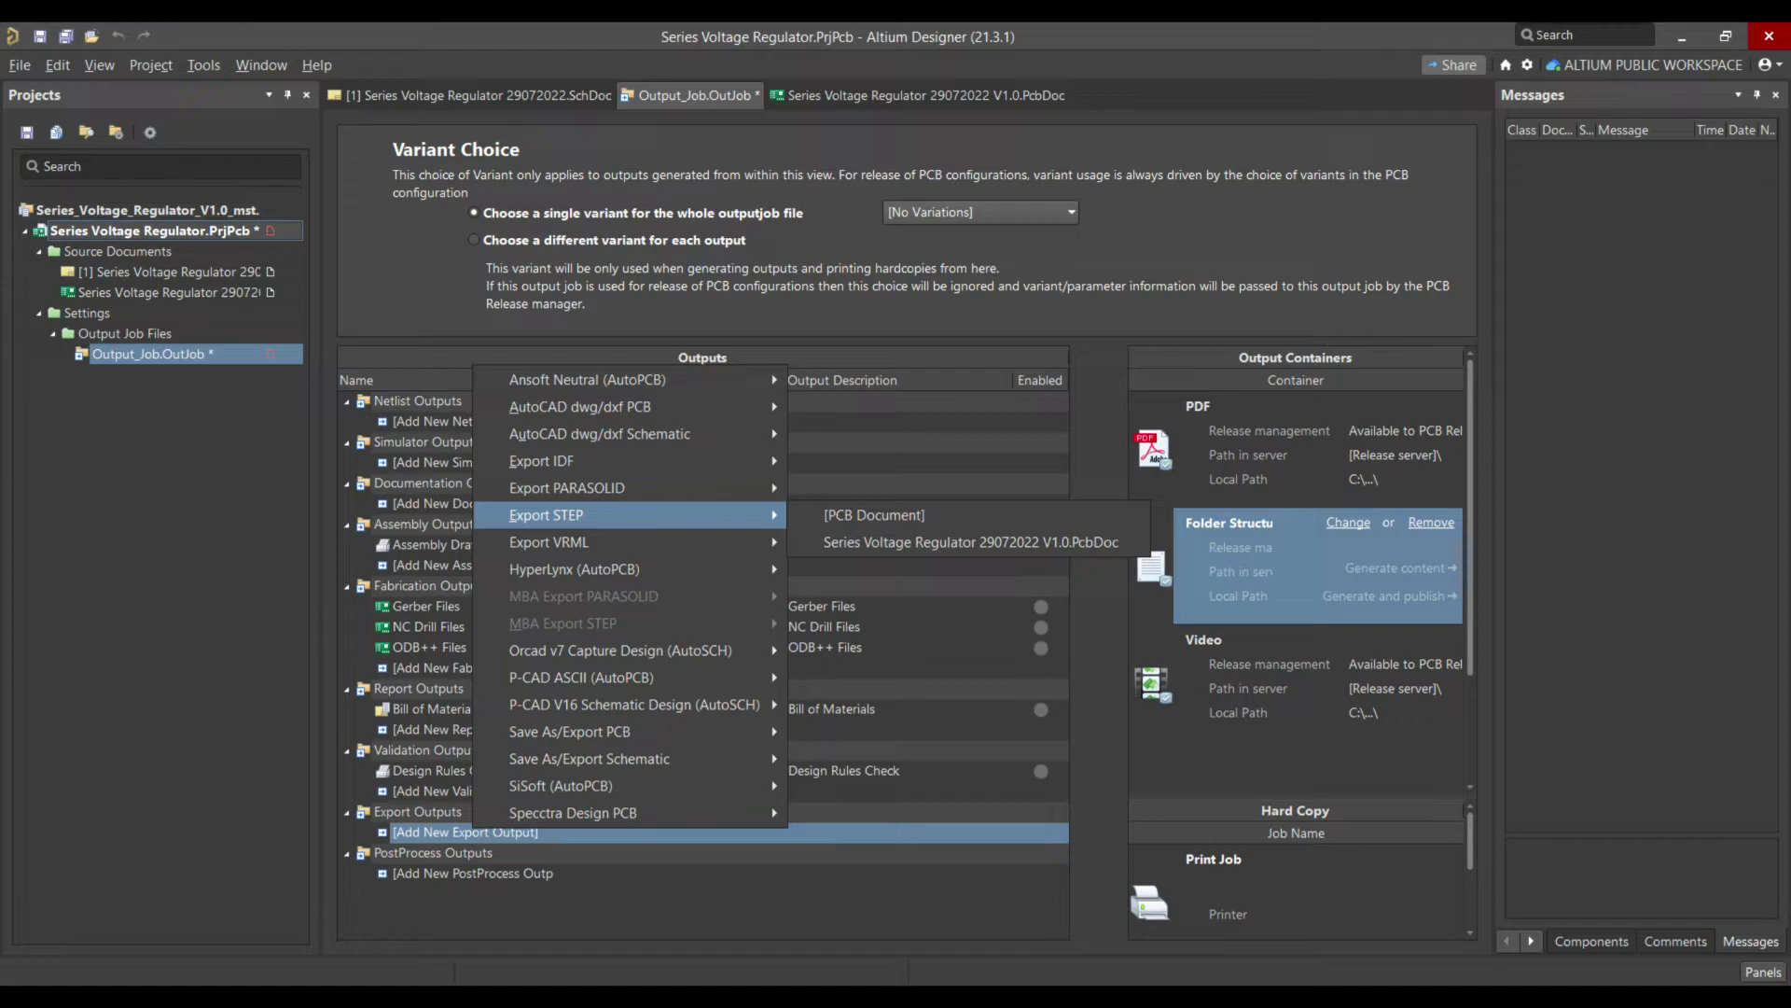
pyautogui.click(970, 542)
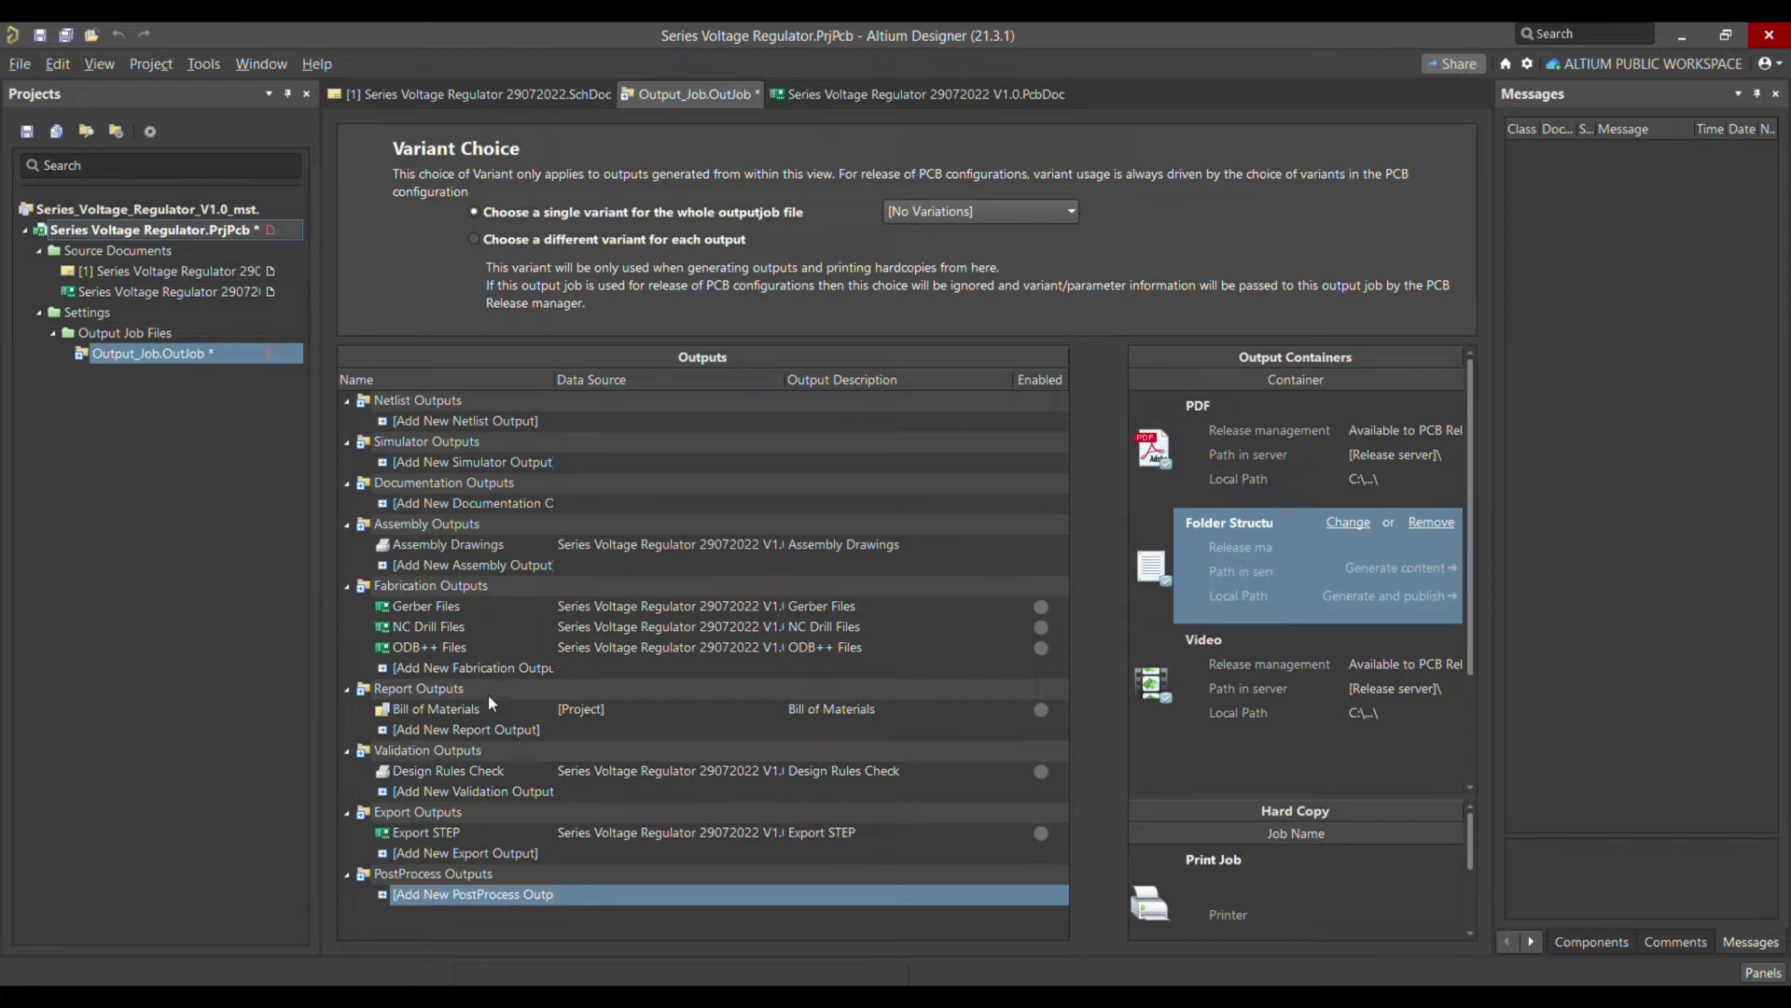
pyautogui.click(474, 504)
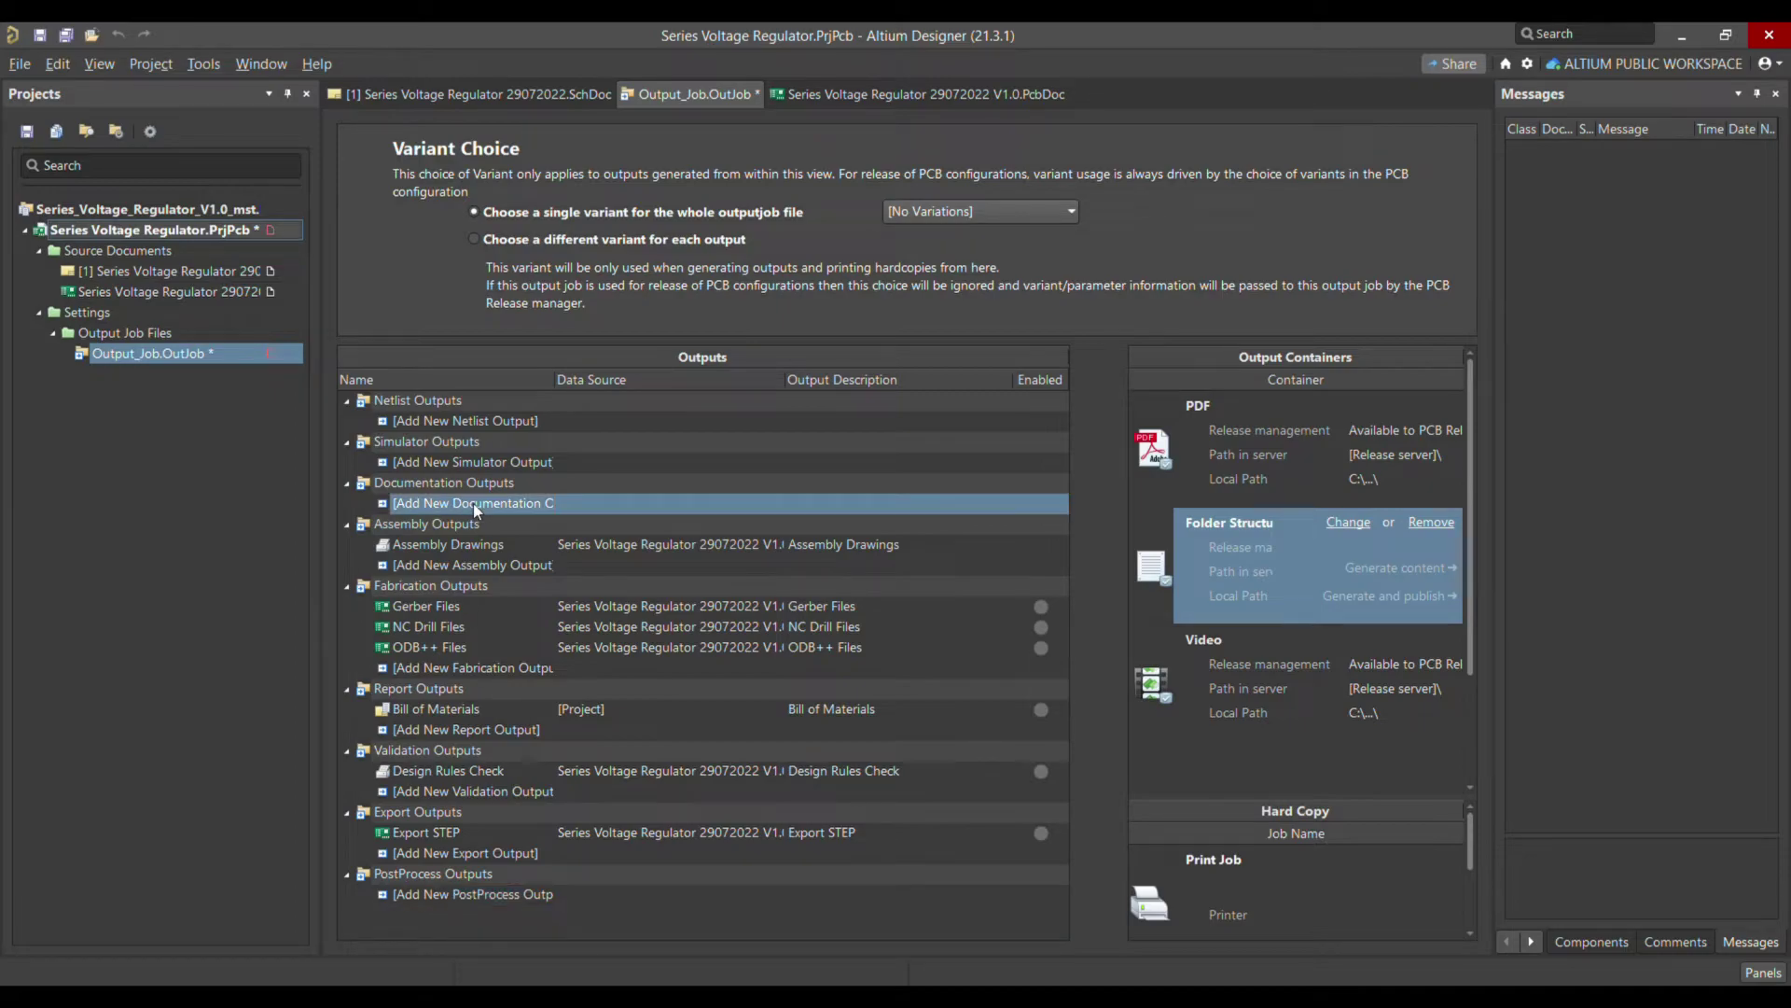
pyautogui.click(473, 501)
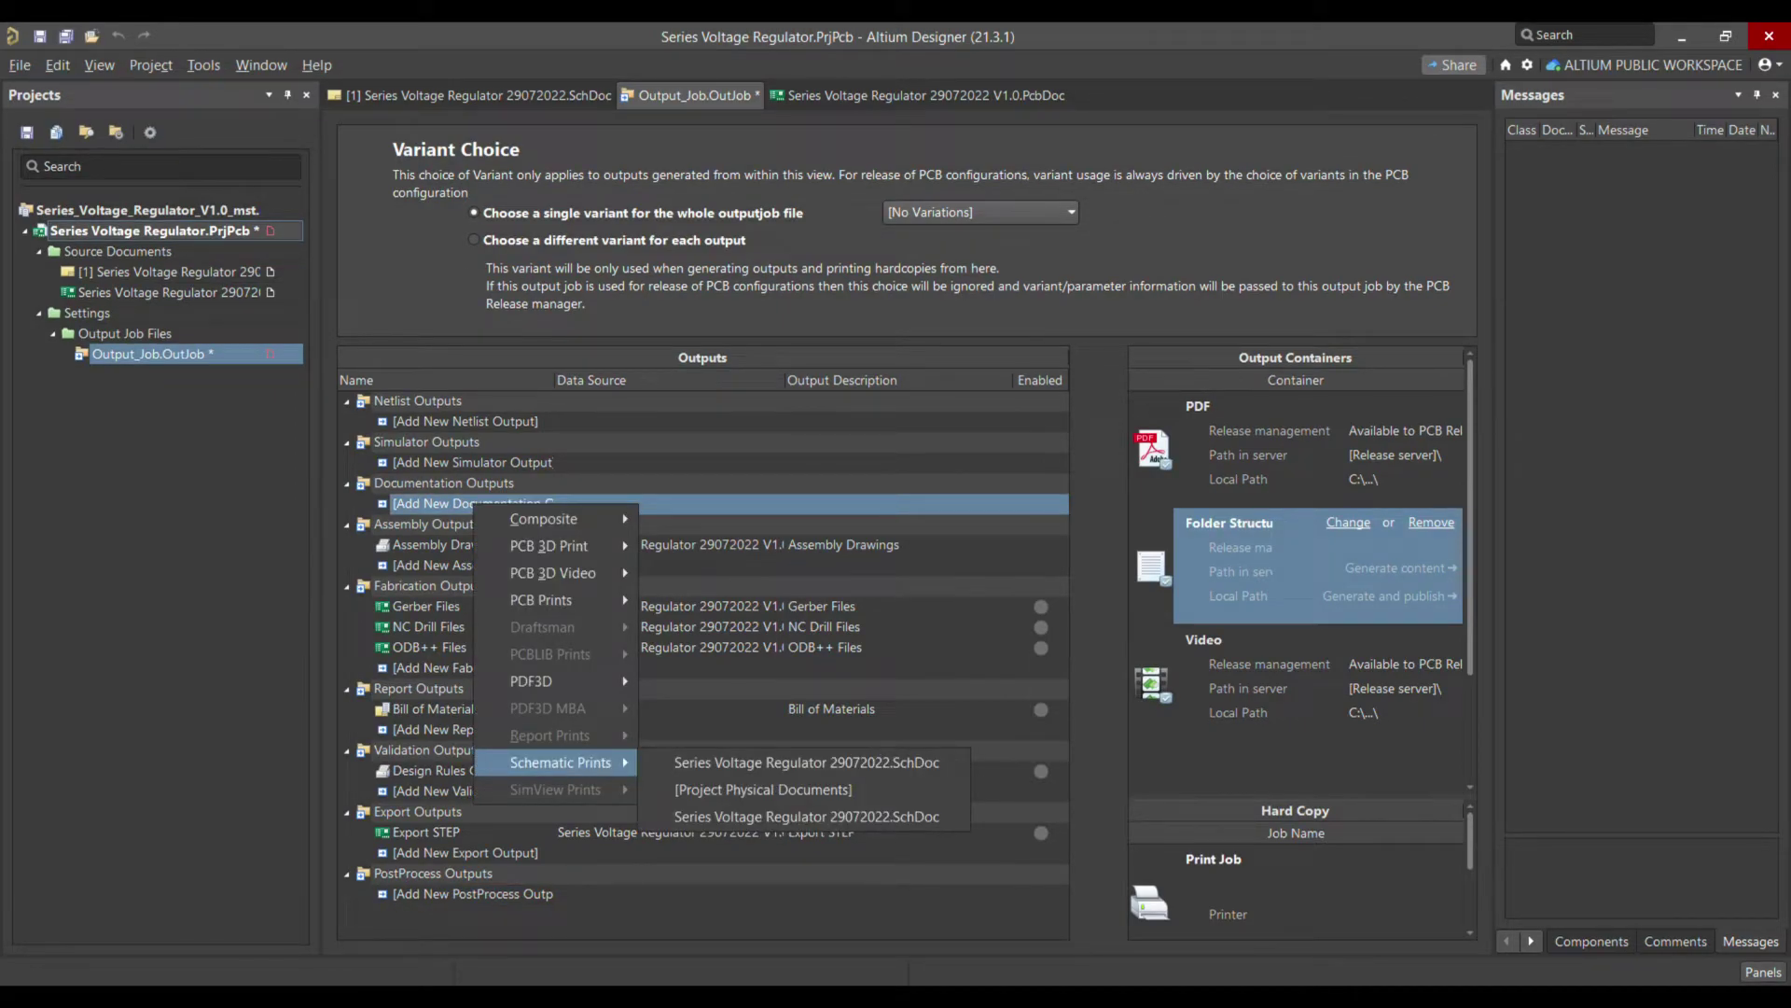
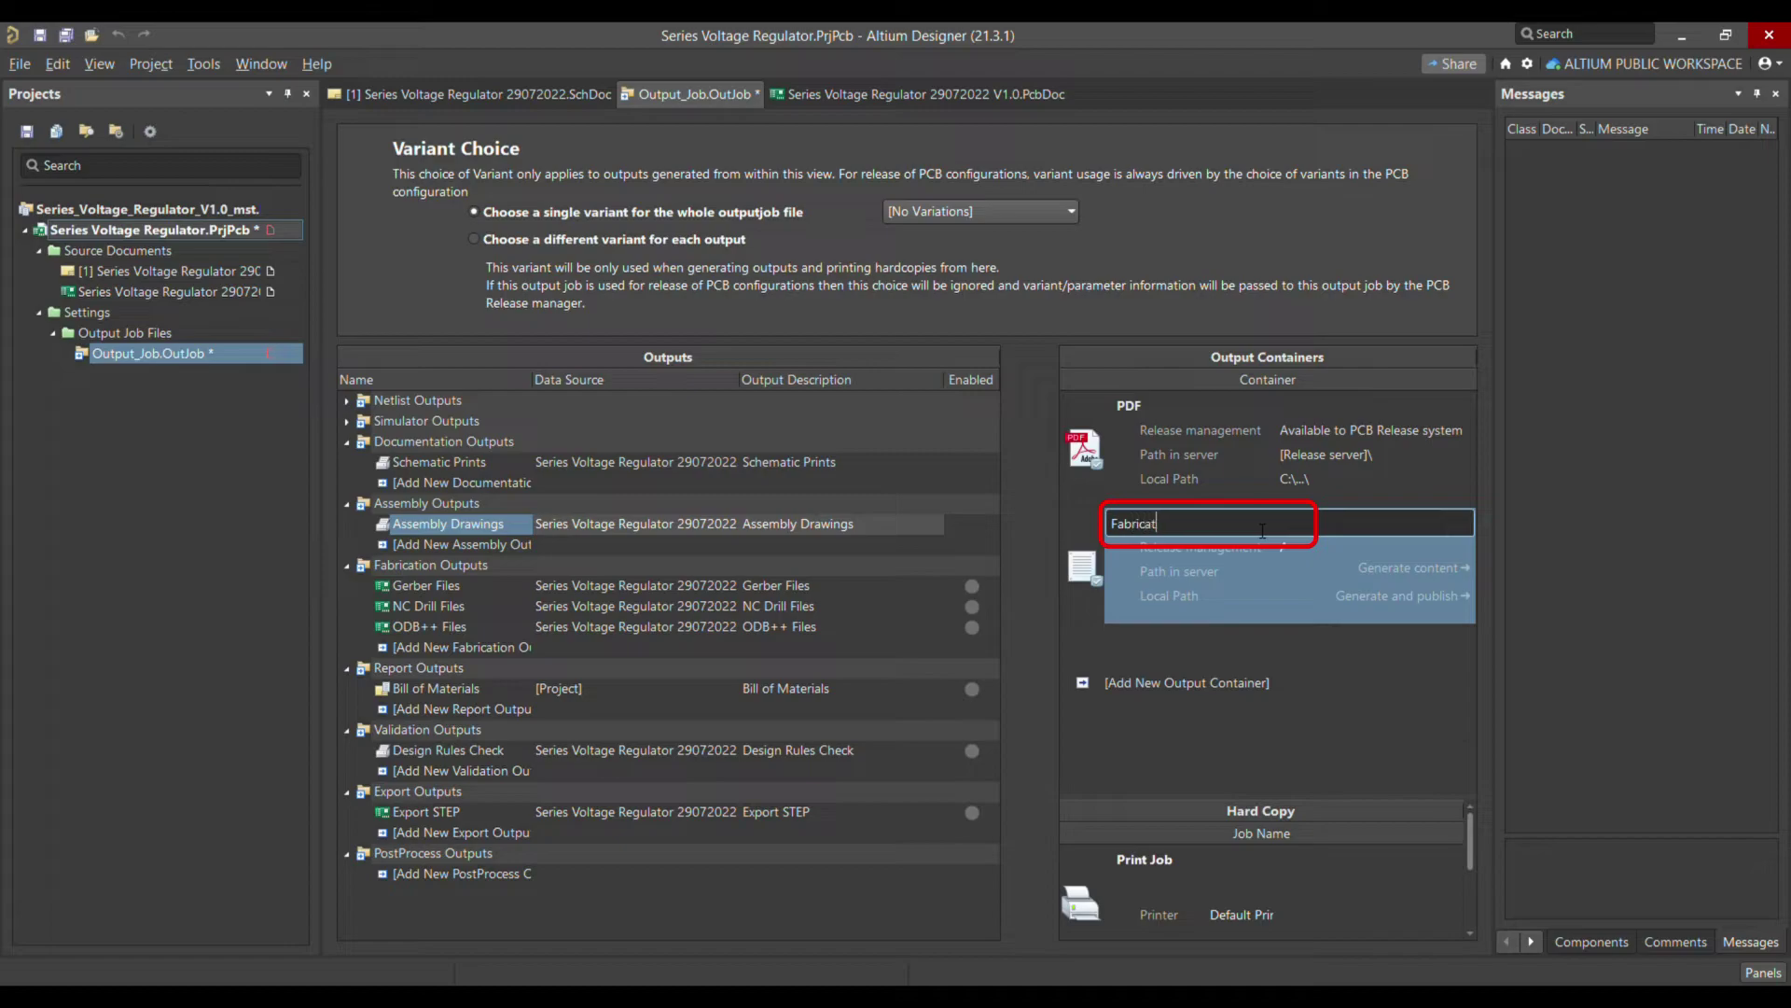
# Rename the folder structure container as Fabrication and the PDF container as Assembly.
pyautogui.write('_o')
pyautogui.press('BackSpace')
pyautogui.press('BackSpace')
pyautogui.press('Return')
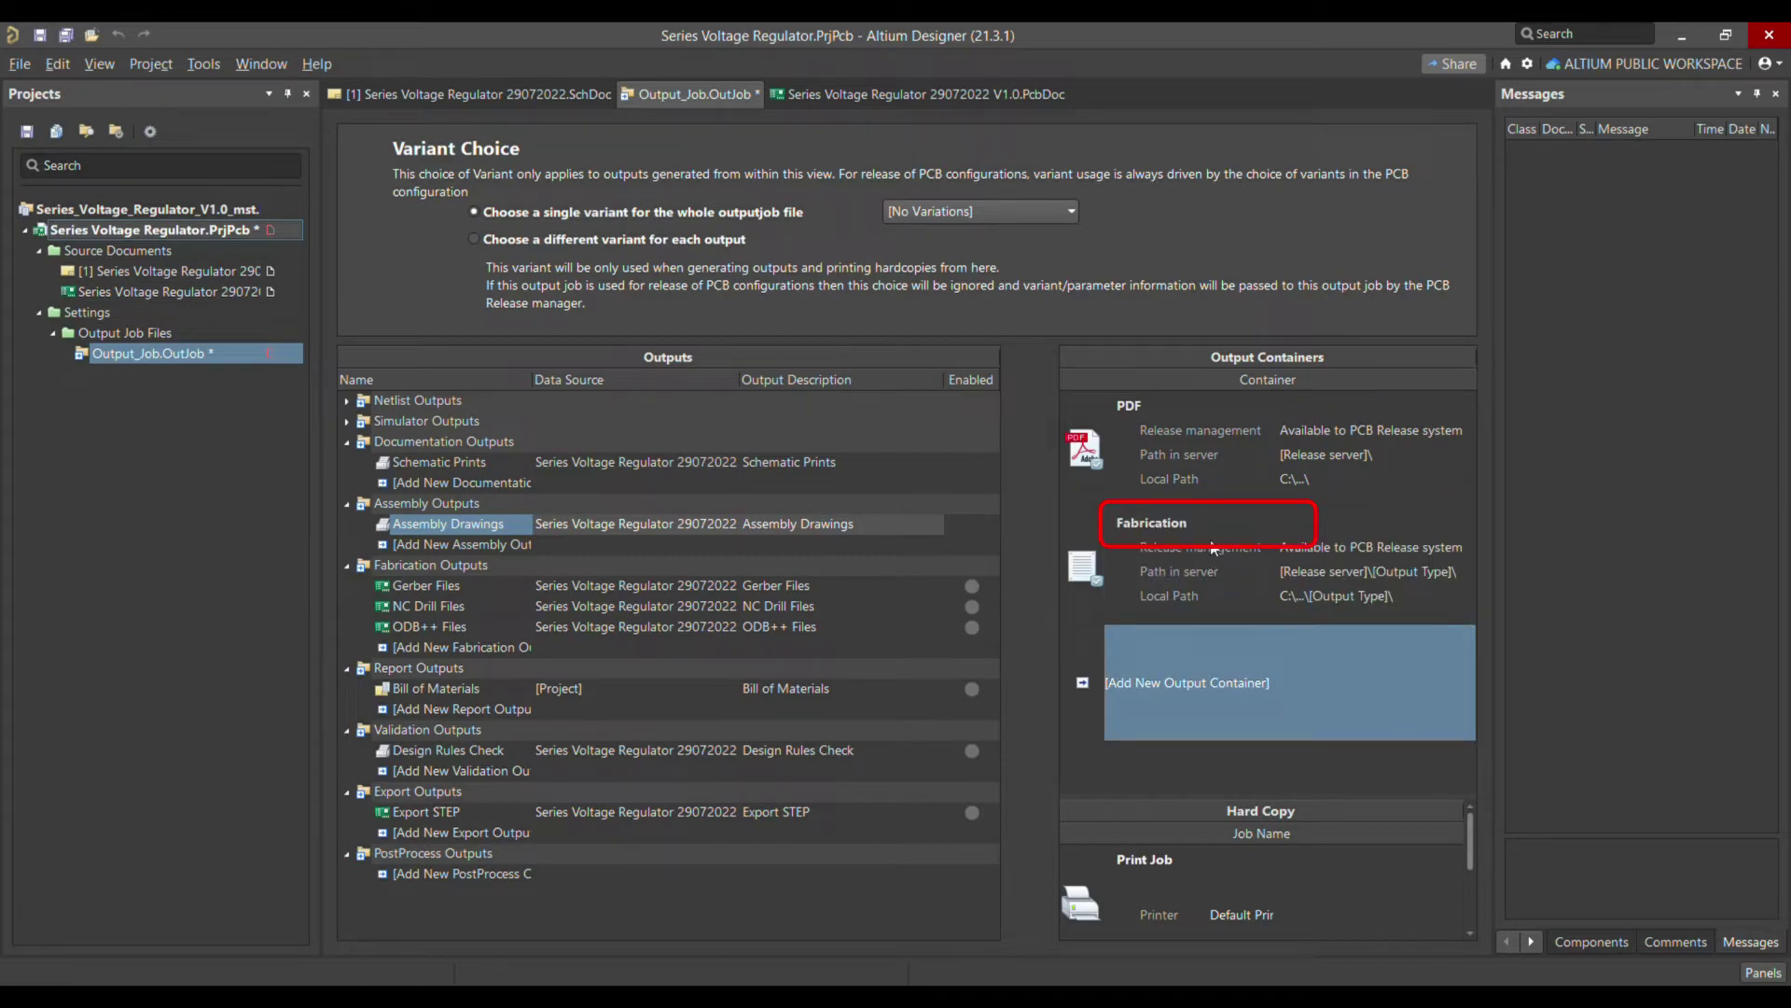
pyautogui.doubleClick(1153, 405)
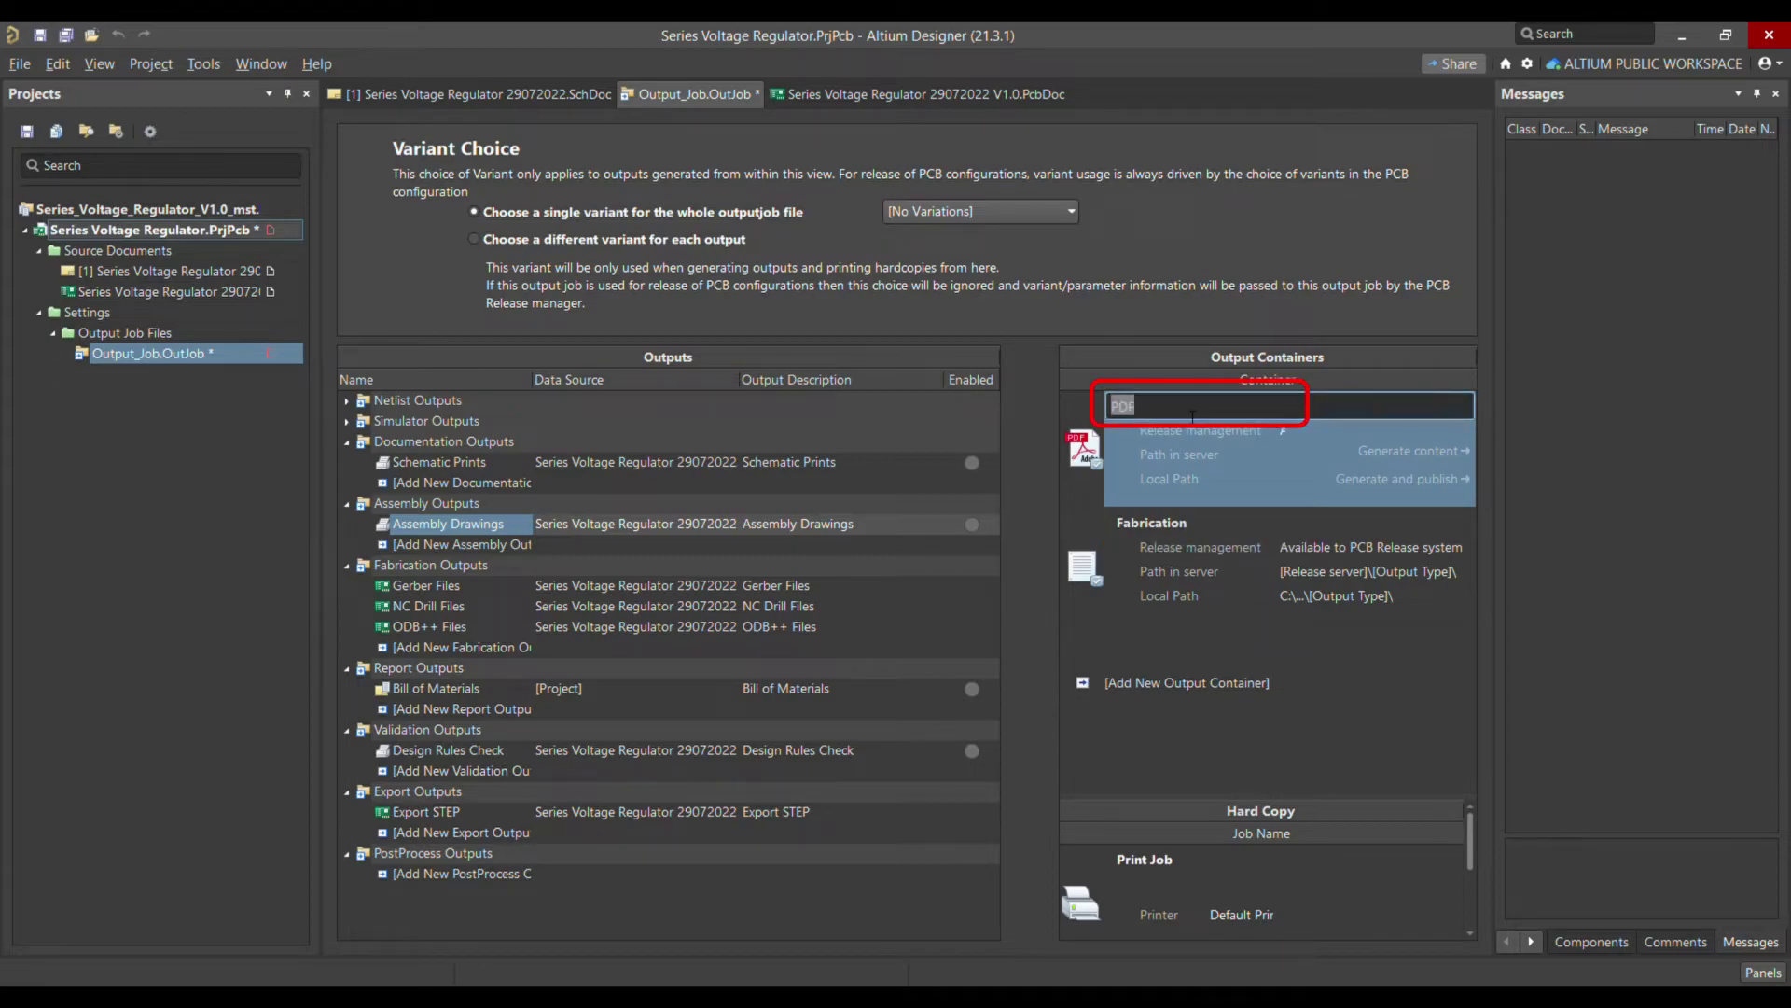
pyautogui.write('Assembly')
pyautogui.press('Return')
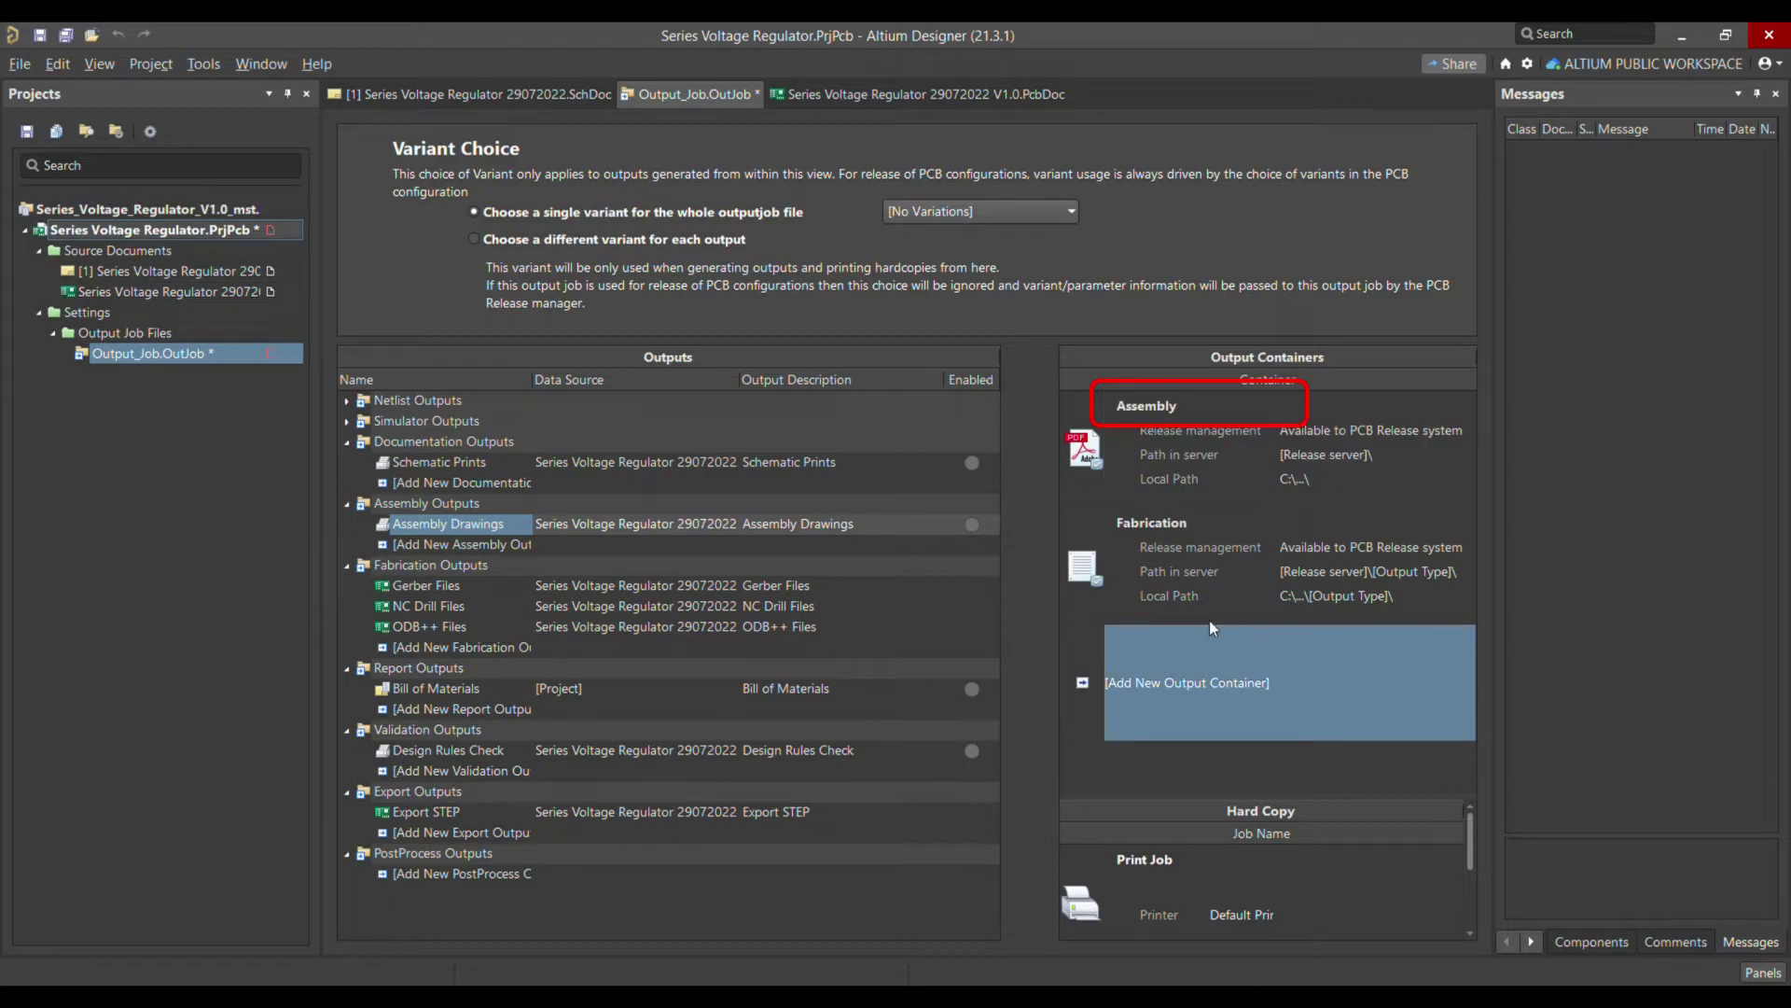
# Add a new PDF output container and name it Schematics.
pyautogui.click(1227, 704)
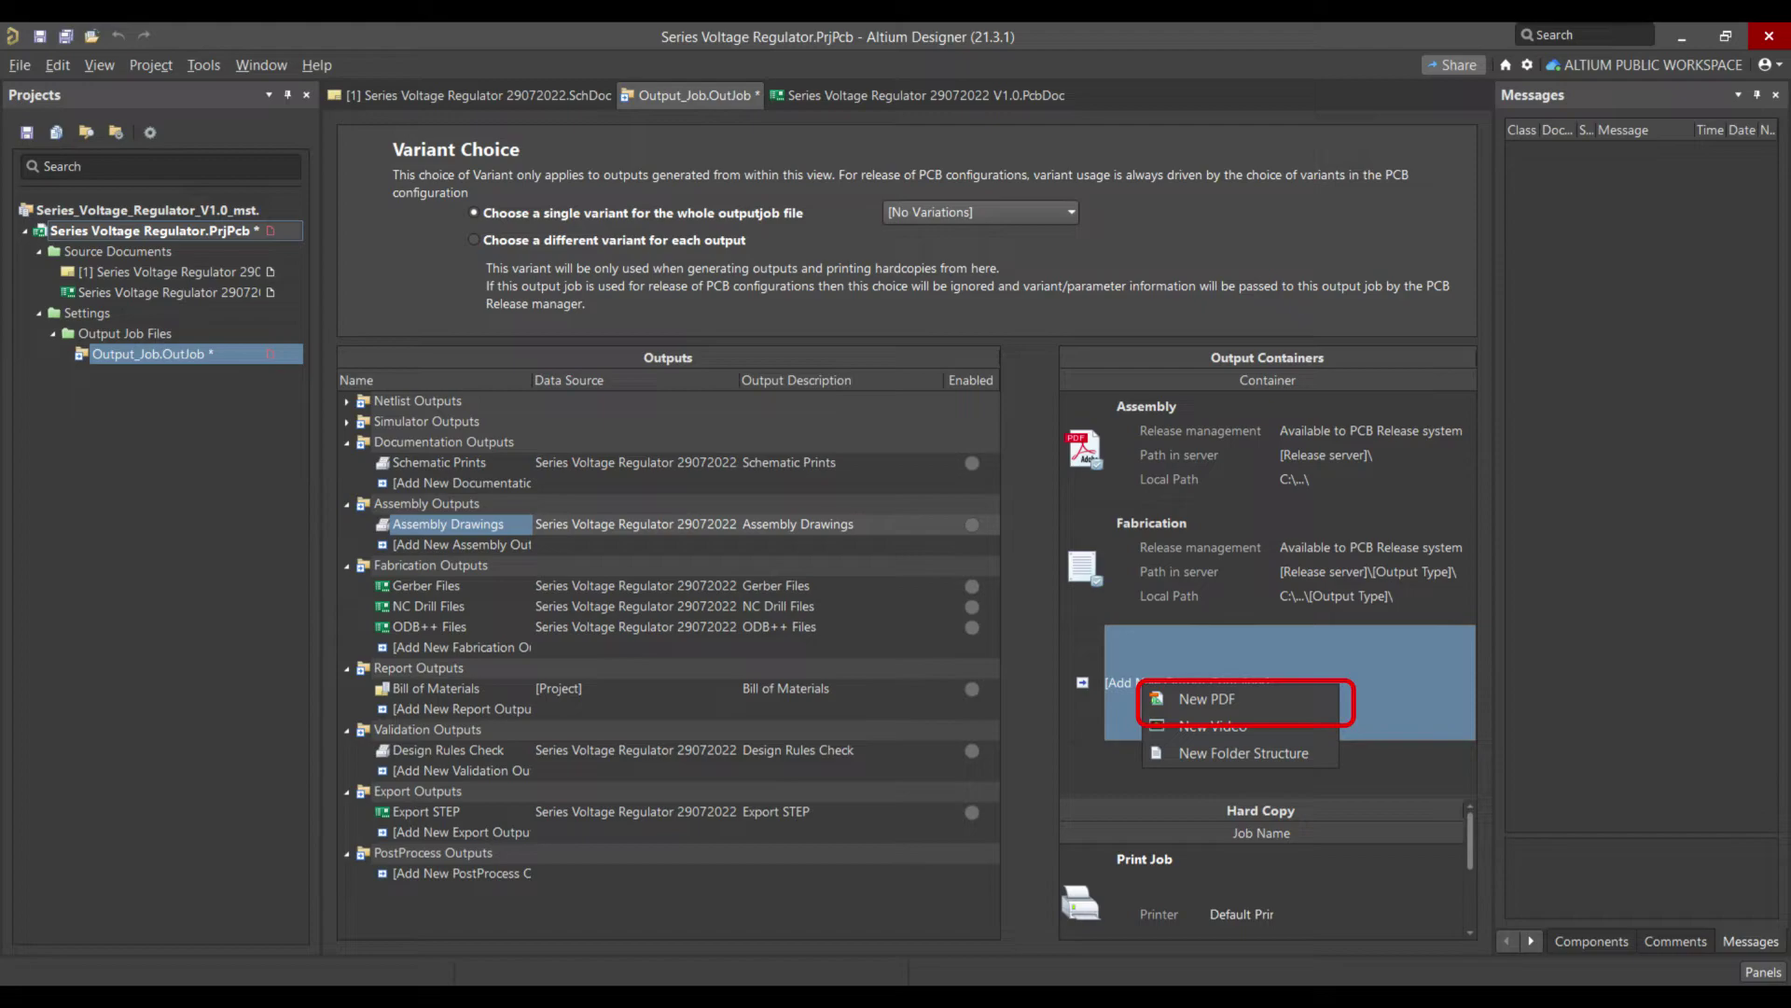
pyautogui.click(1206, 699)
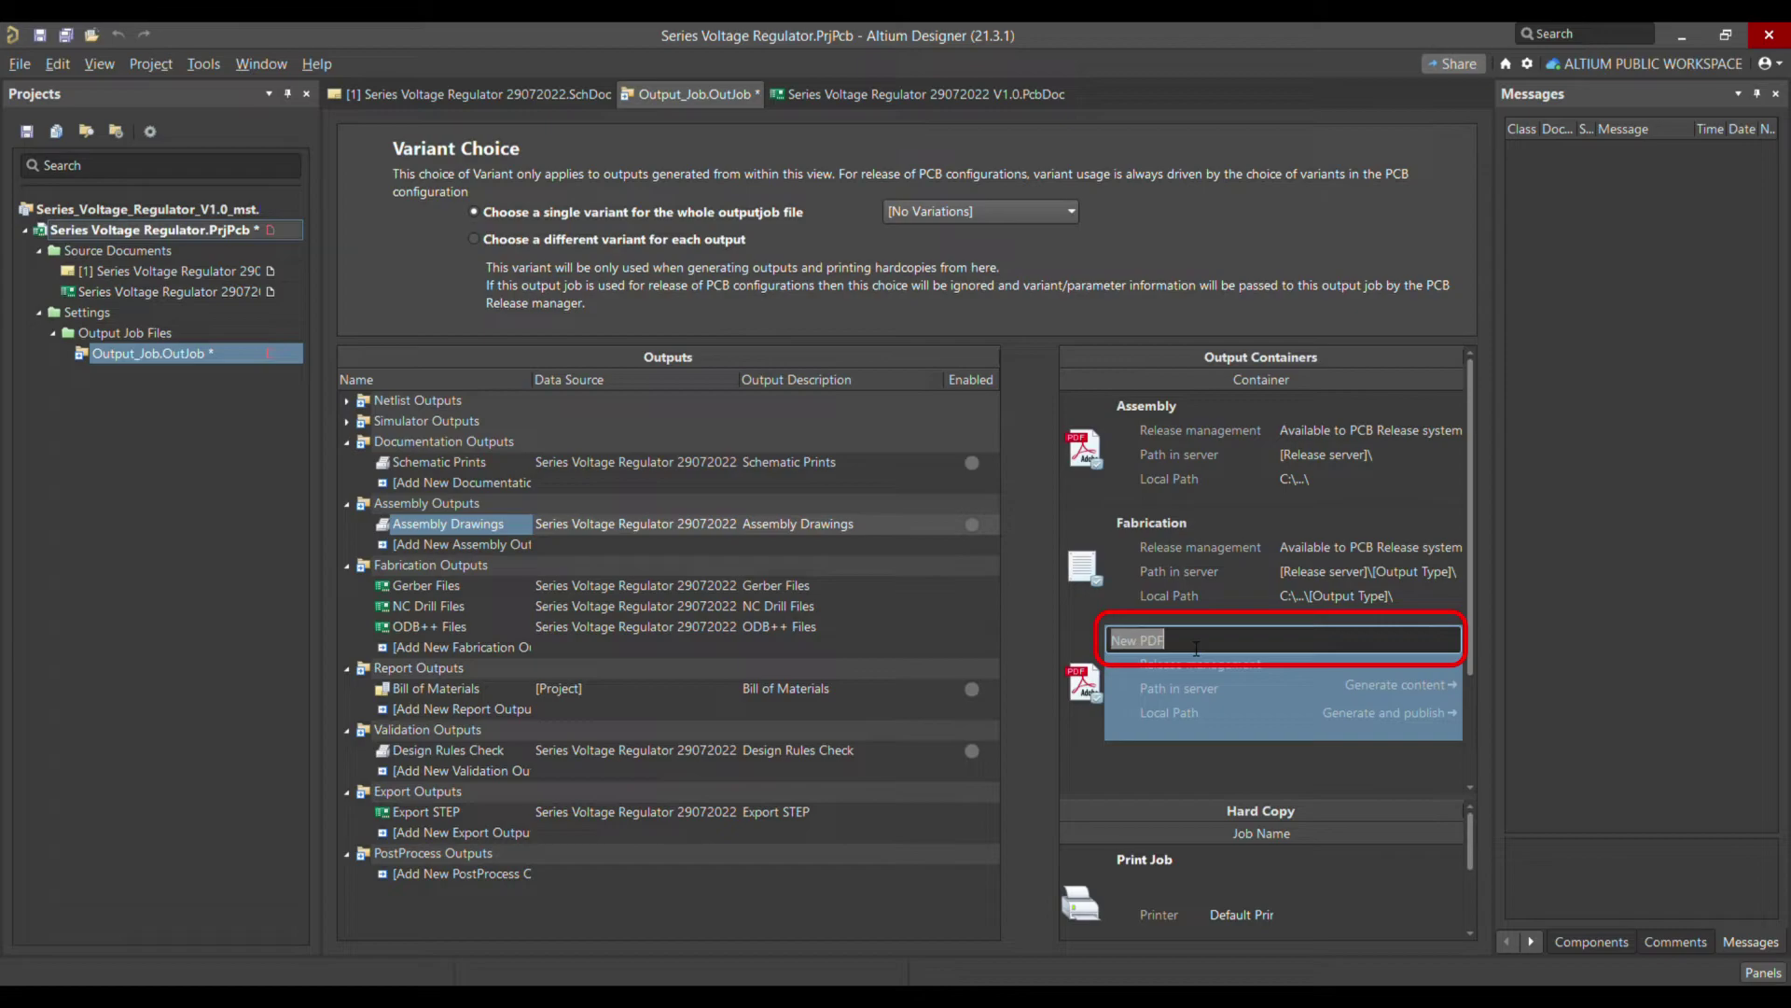
pyautogui.write('Schemet')
pyautogui.write('aic')
pyautogui.press('BackSpace')
pyautogui.press('BackSpace')
pyautogui.press('BackSpace')
pyautogui.press('BackSpace')
pyautogui.press('BackSpace')
pyautogui.write('atics')
pyautogui.press('Return')
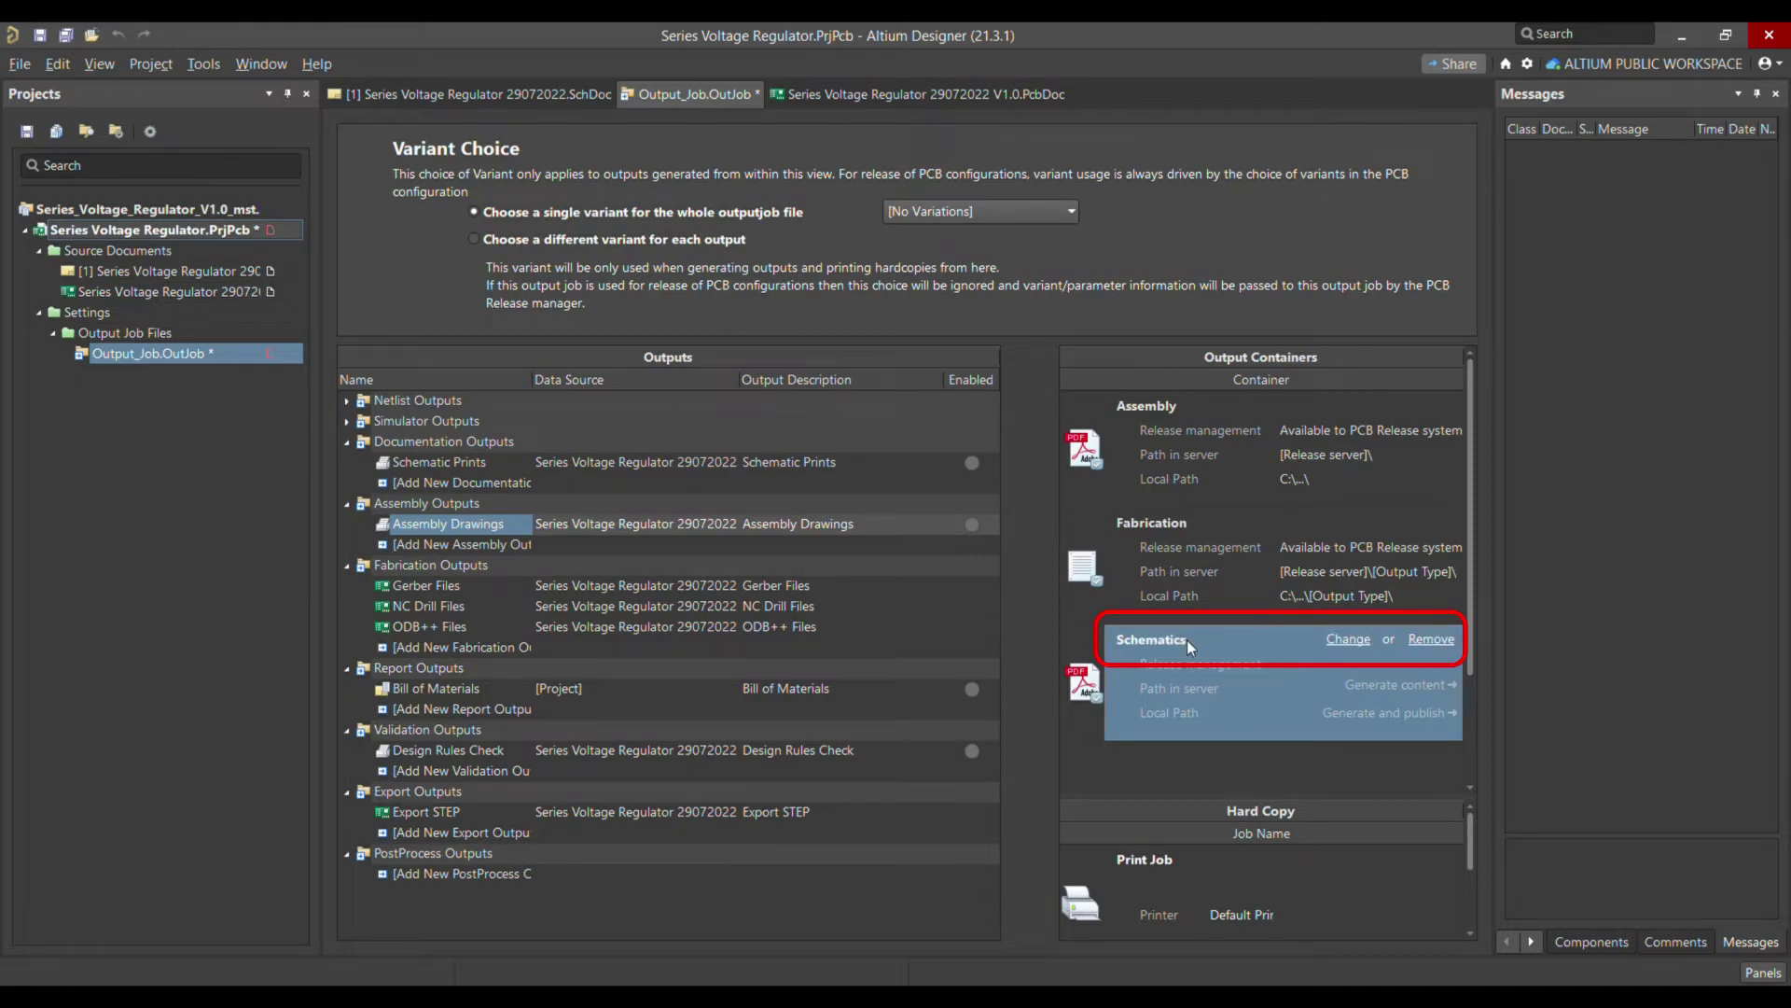
# Move the Fabrication container above the Assembly container.
pyautogui.click(1155, 534)
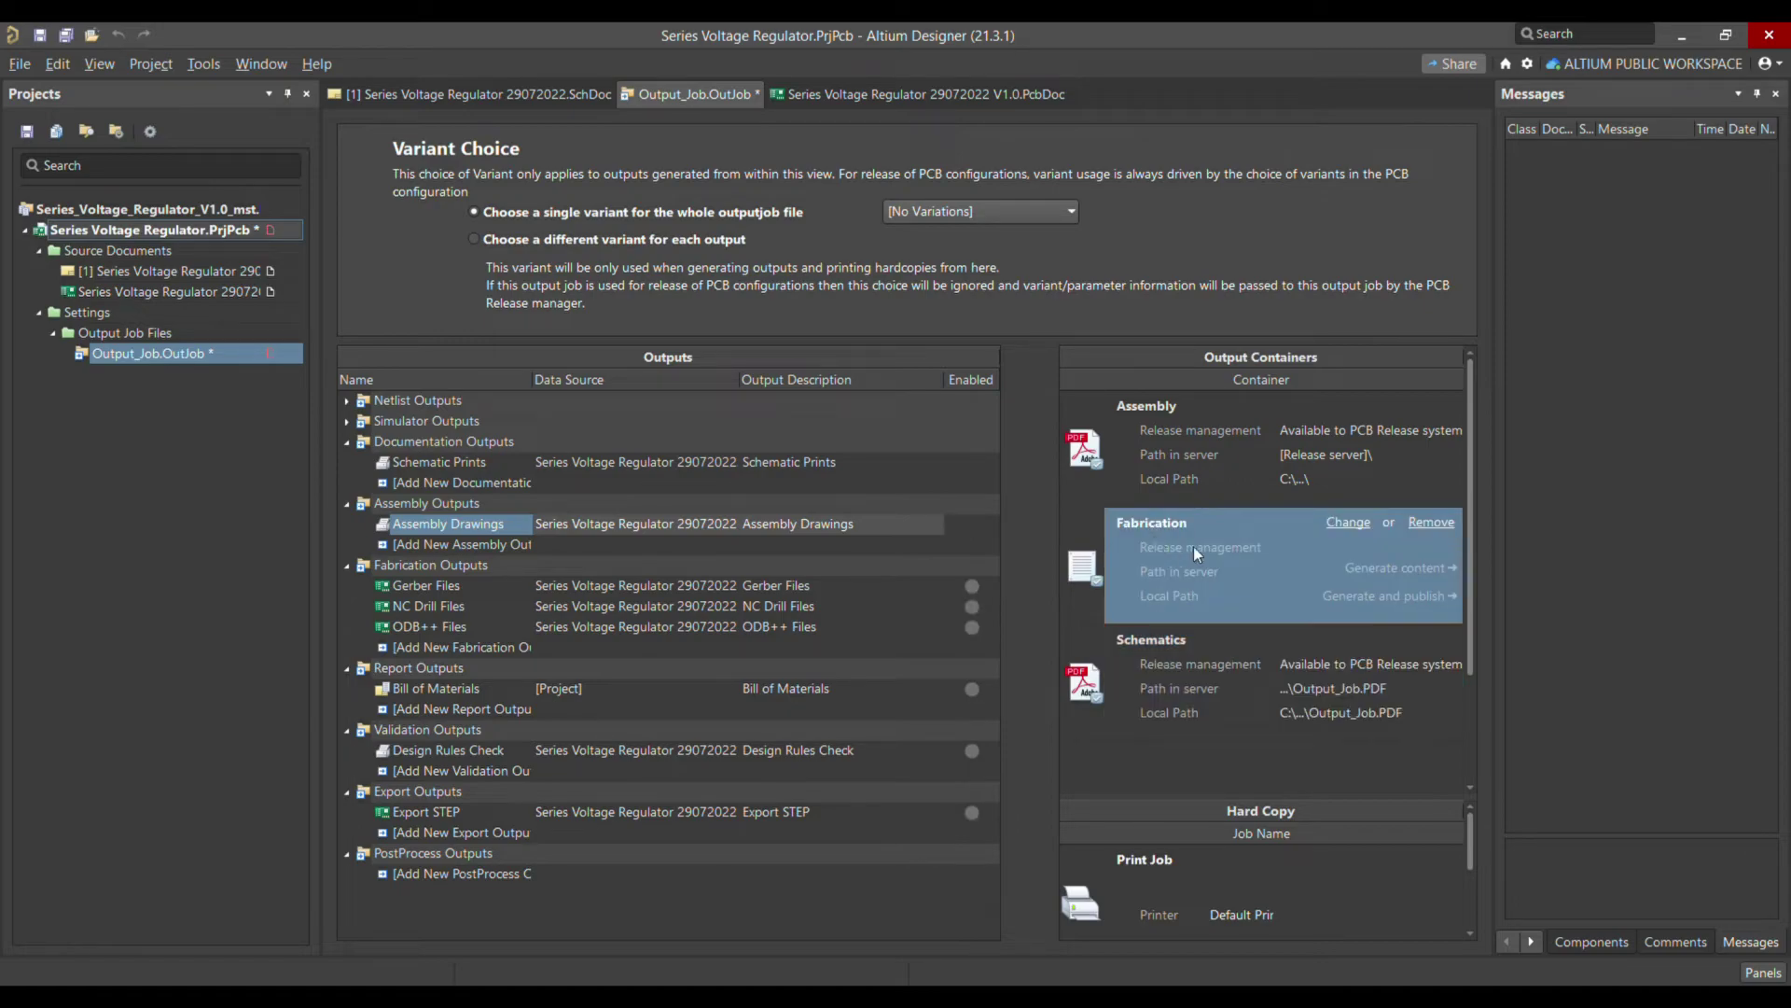
pyautogui.moveTo(1188, 431); pyautogui.dragTo(1189, 433)
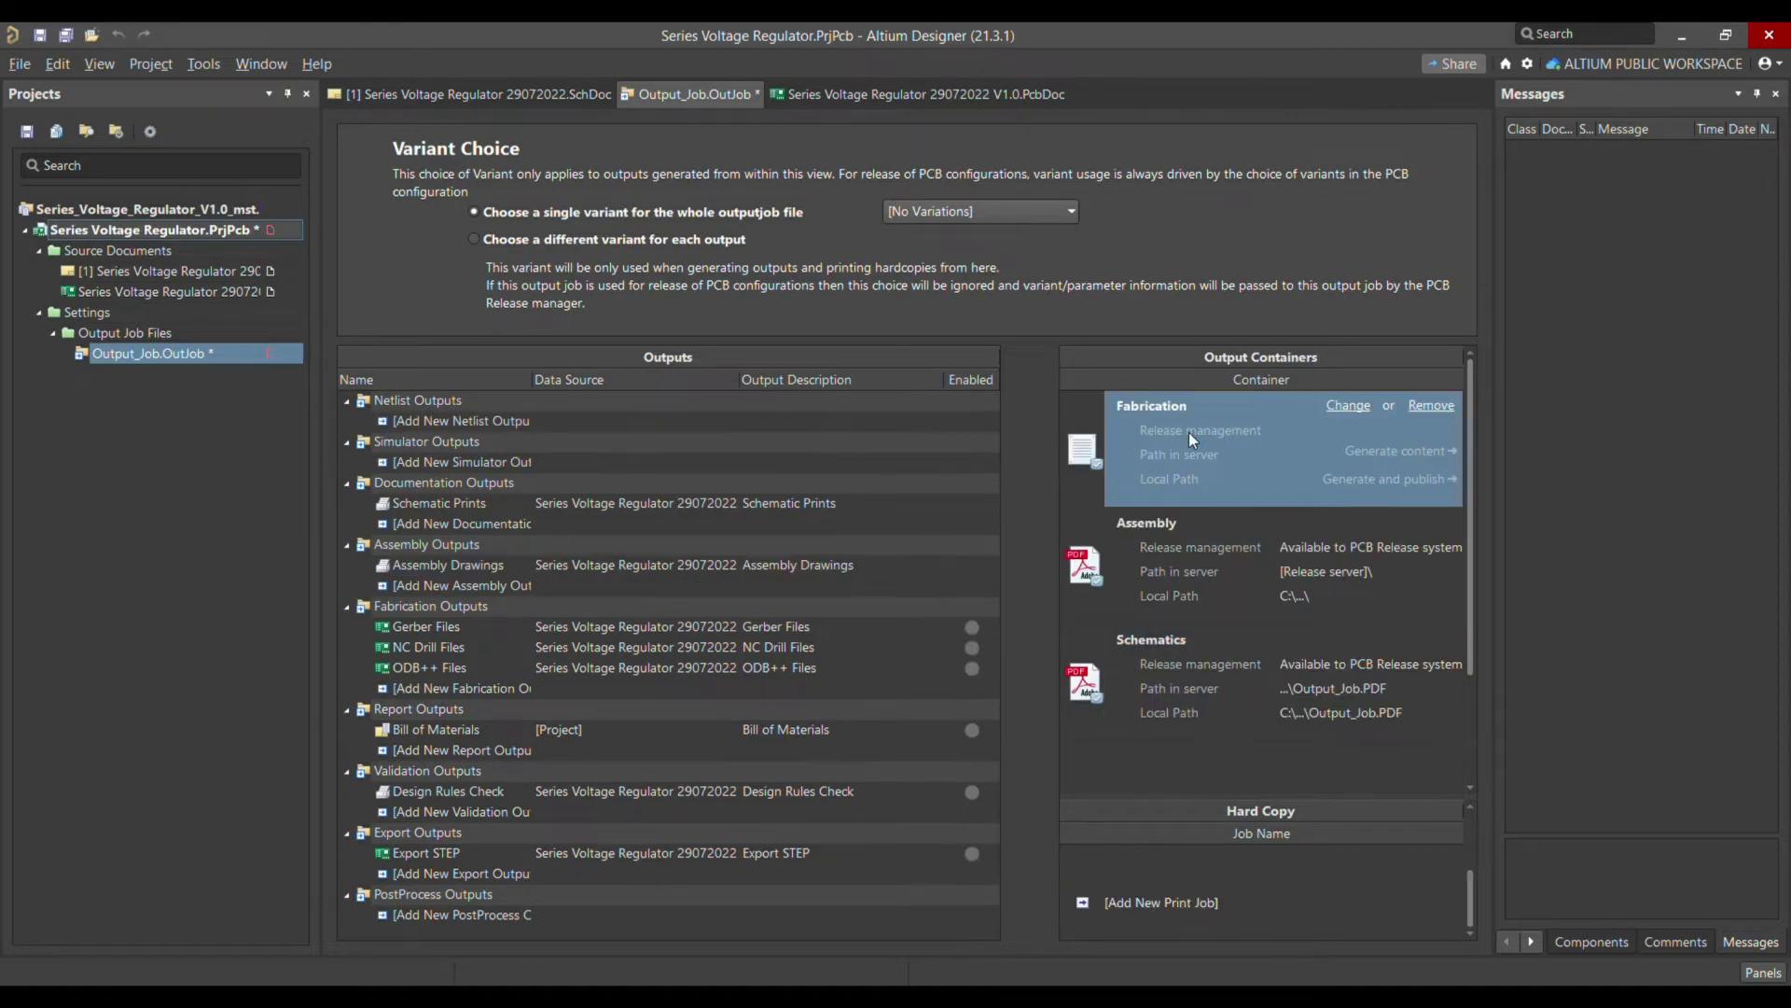
pyautogui.click(1185, 557)
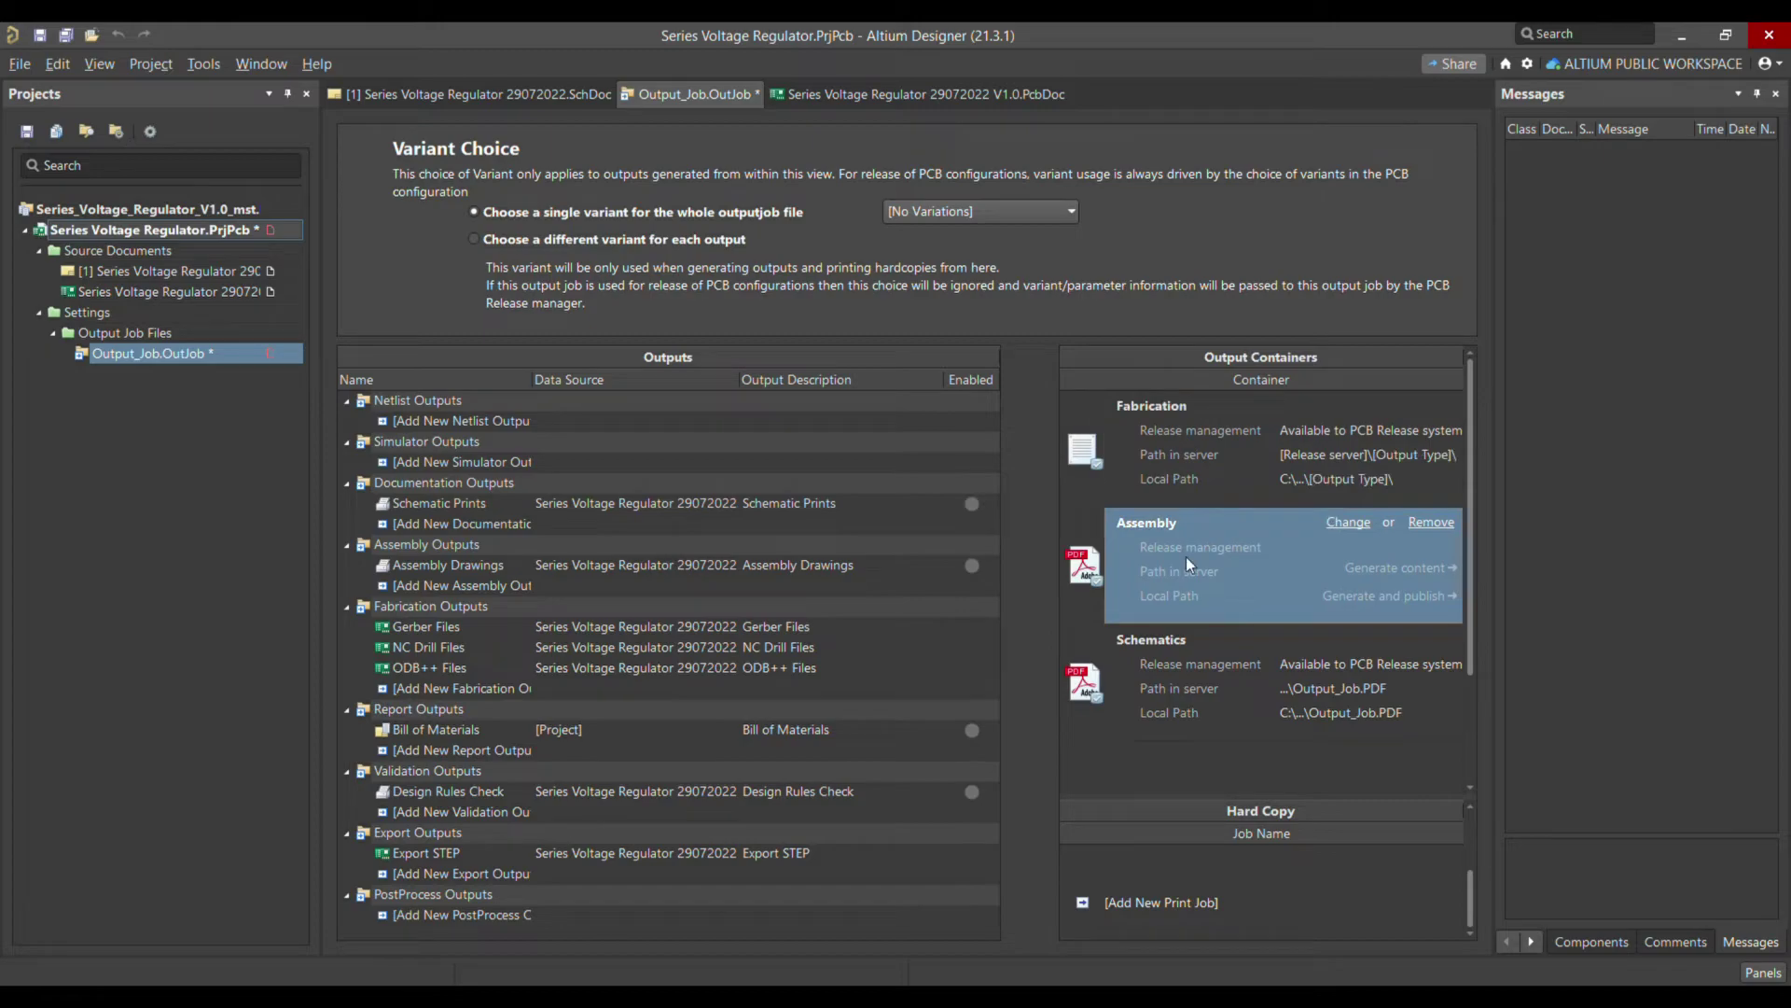
# Add a new folder structure output container and name it BOM.
pyautogui.click(1216, 702)
pyautogui.click(1191, 754)
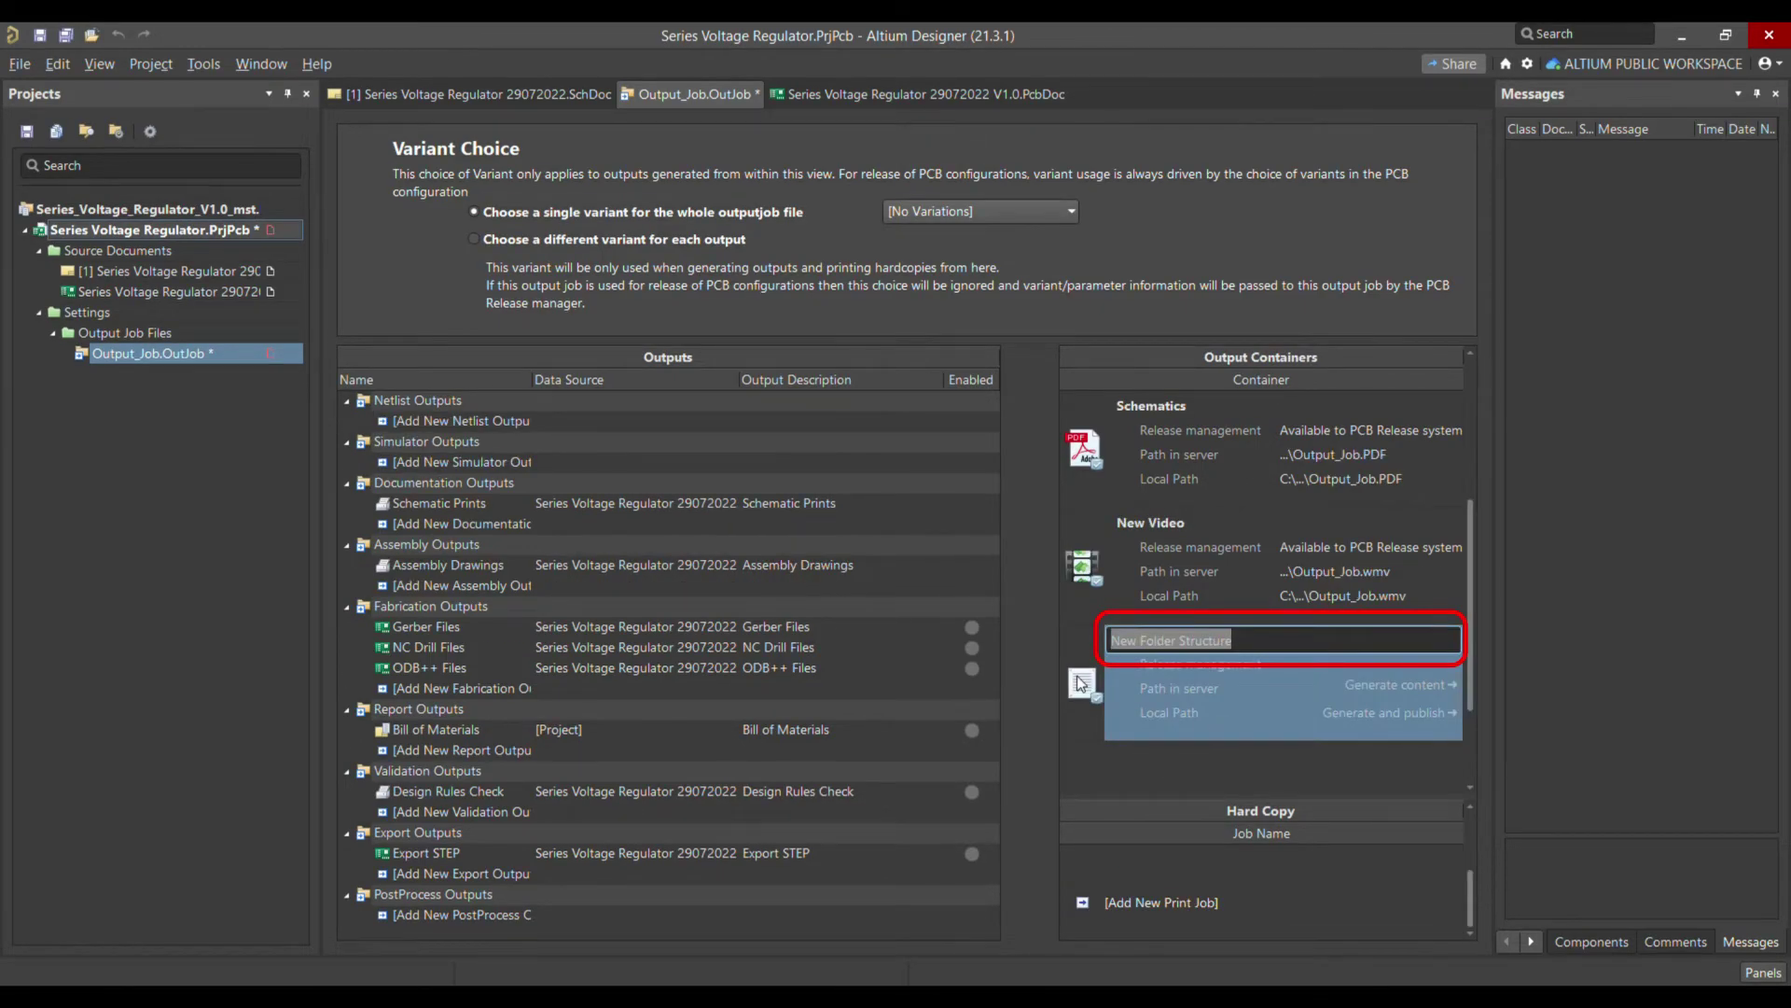
pyautogui.write('BOM')
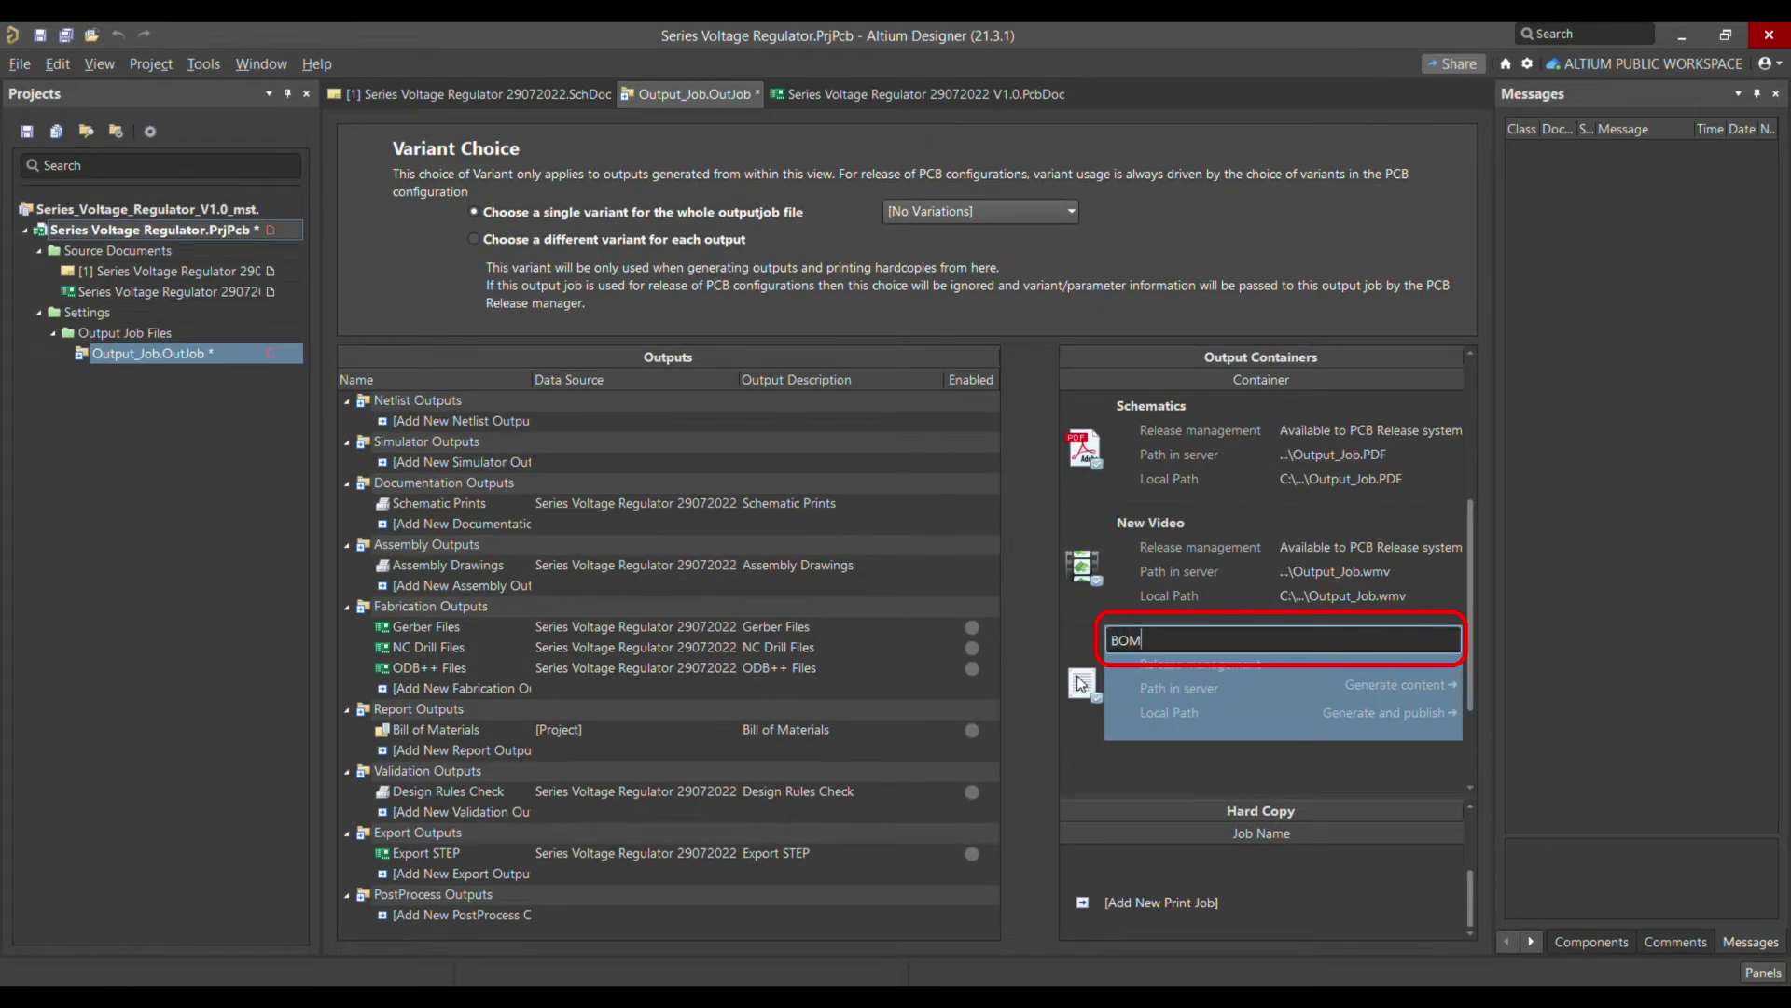
pyautogui.press('Return')
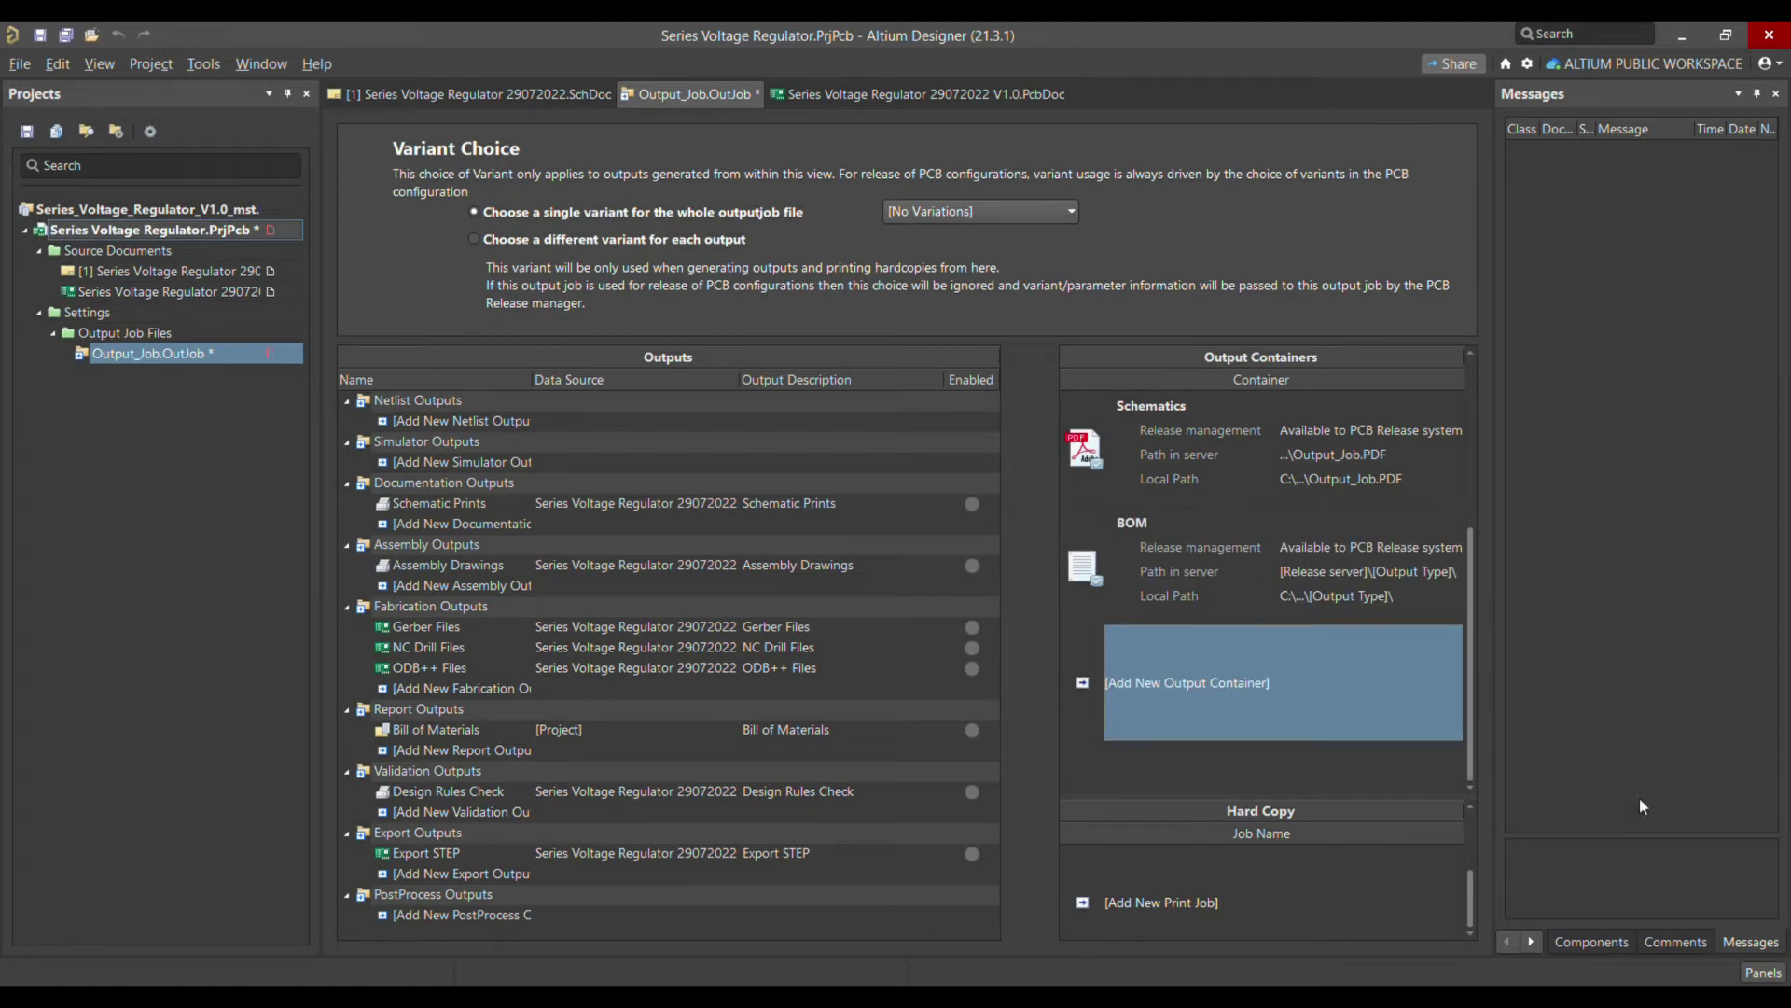
# Link Gerber Files, NC Drill Files, ODB++ Files, Design Rules Check and Export STEP to the Fabrication container.
pyautogui.moveTo(1476, 760); pyautogui.dragTo(1493, 588)
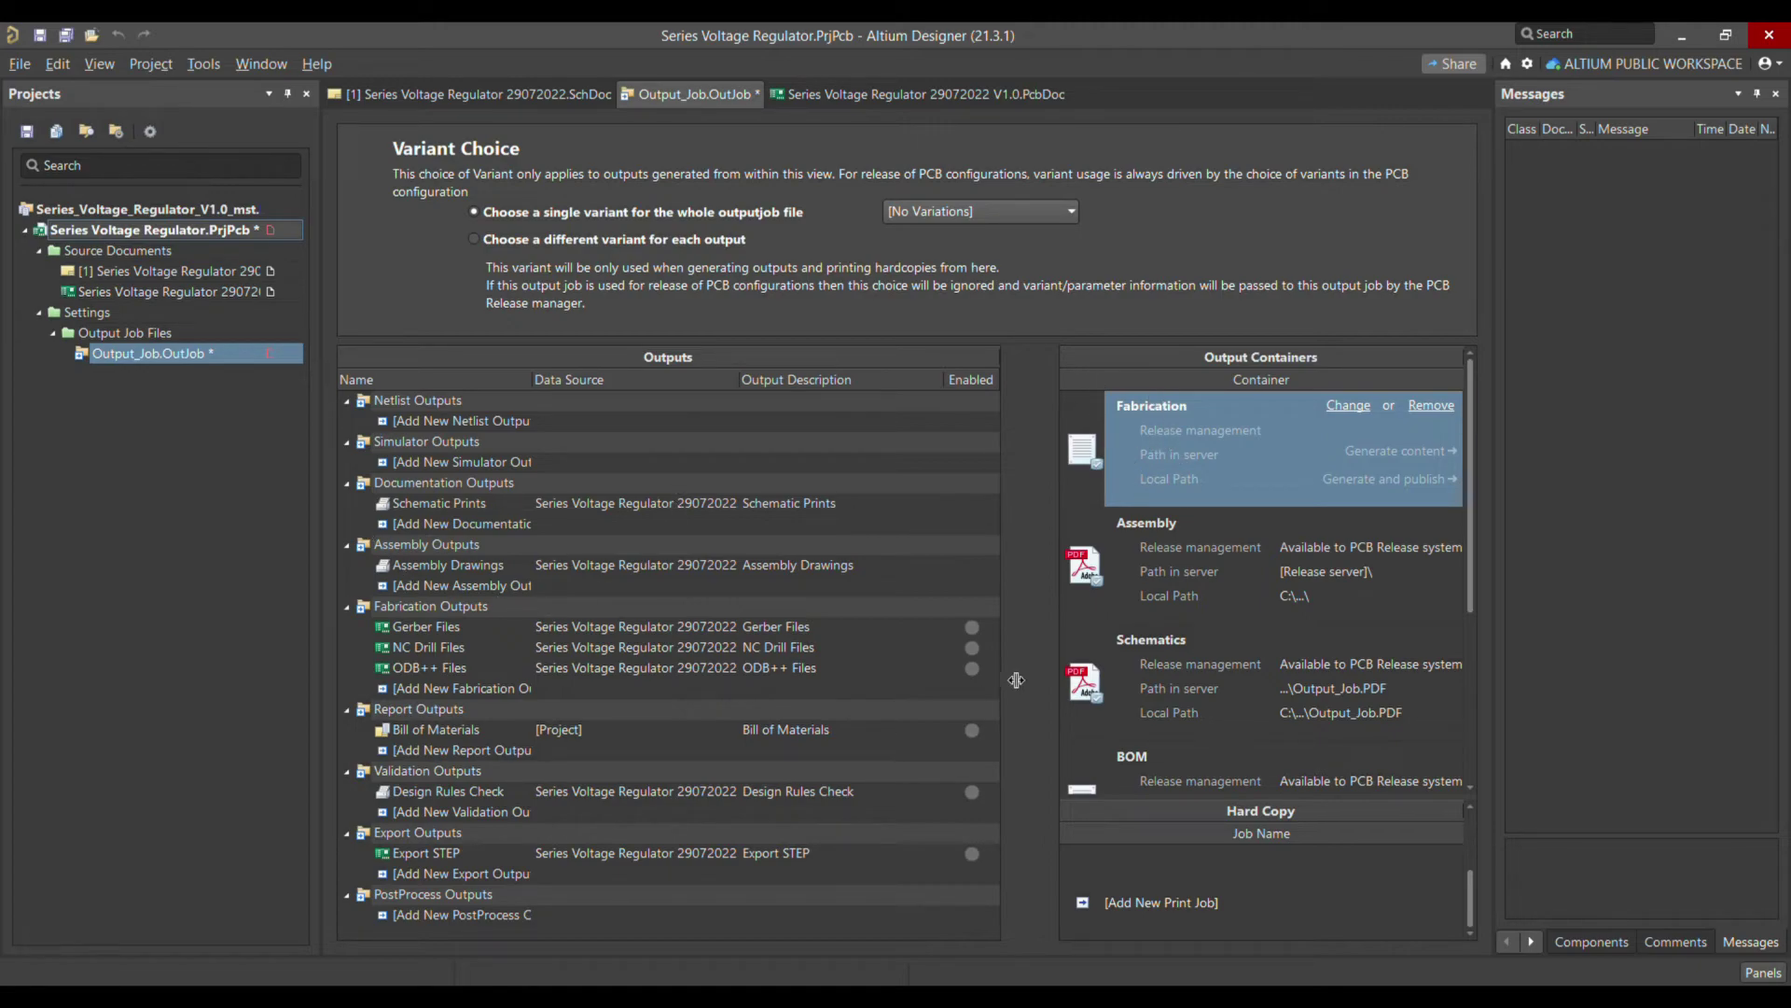
pyautogui.click(972, 627)
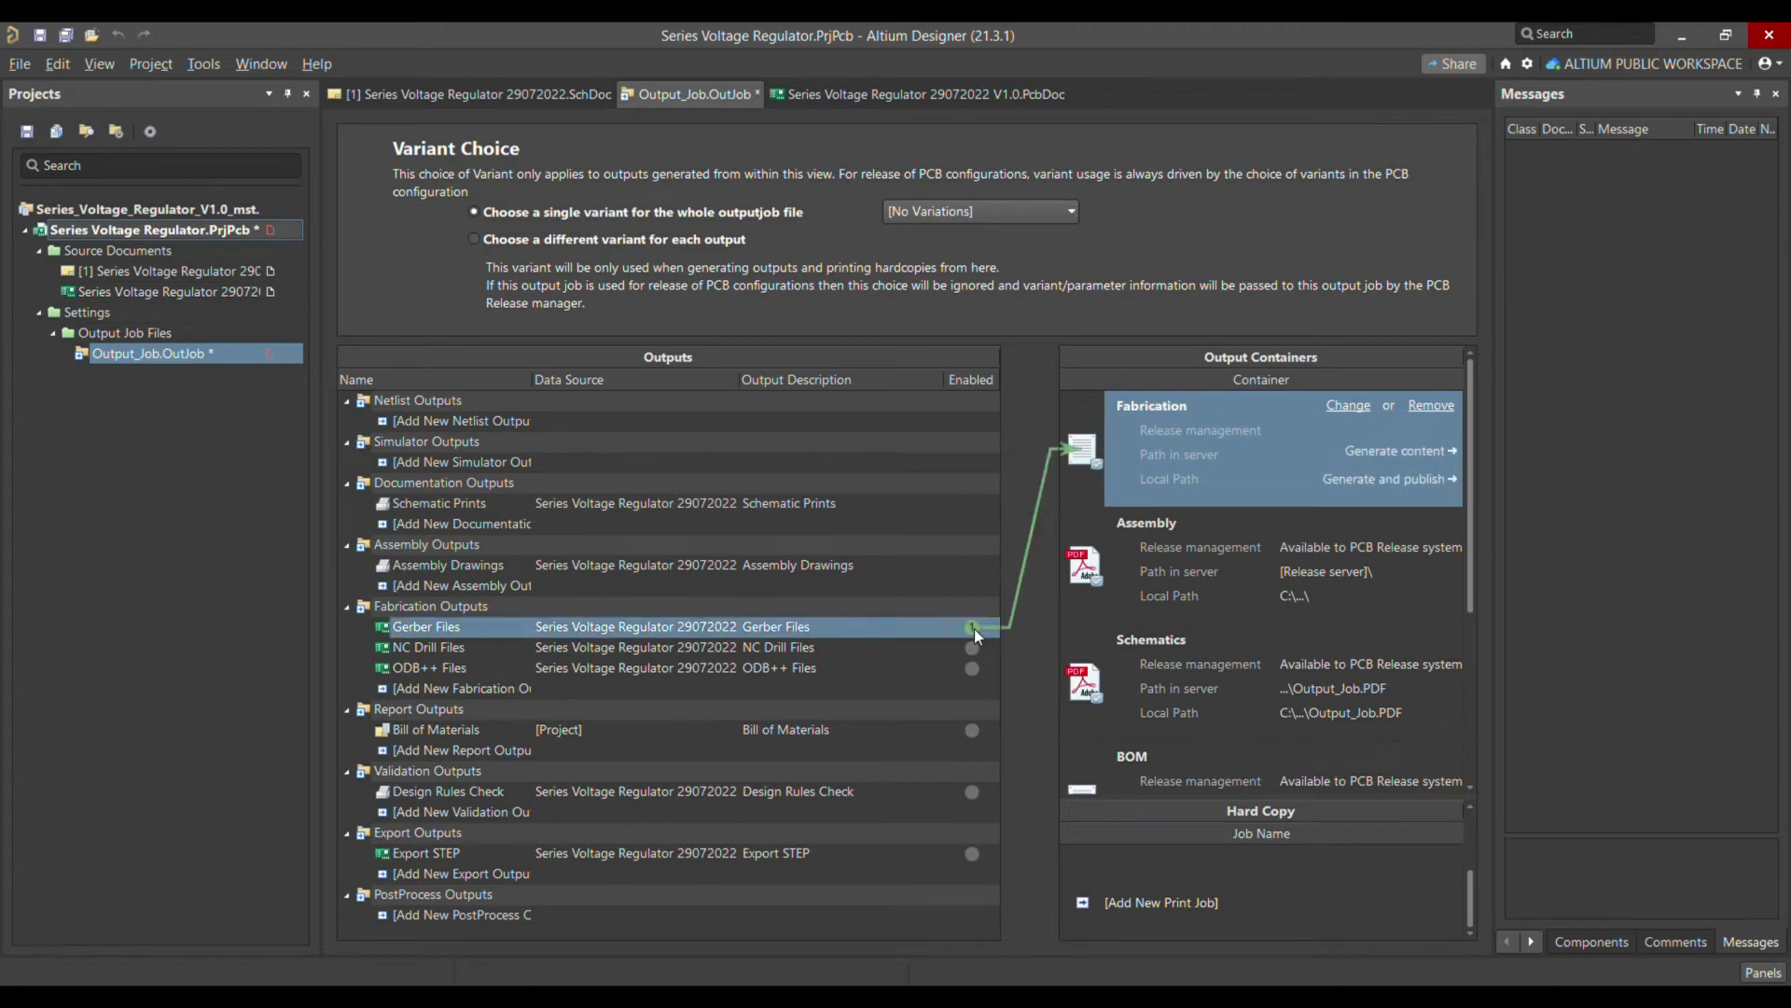
pyautogui.click(972, 648)
pyautogui.click(972, 668)
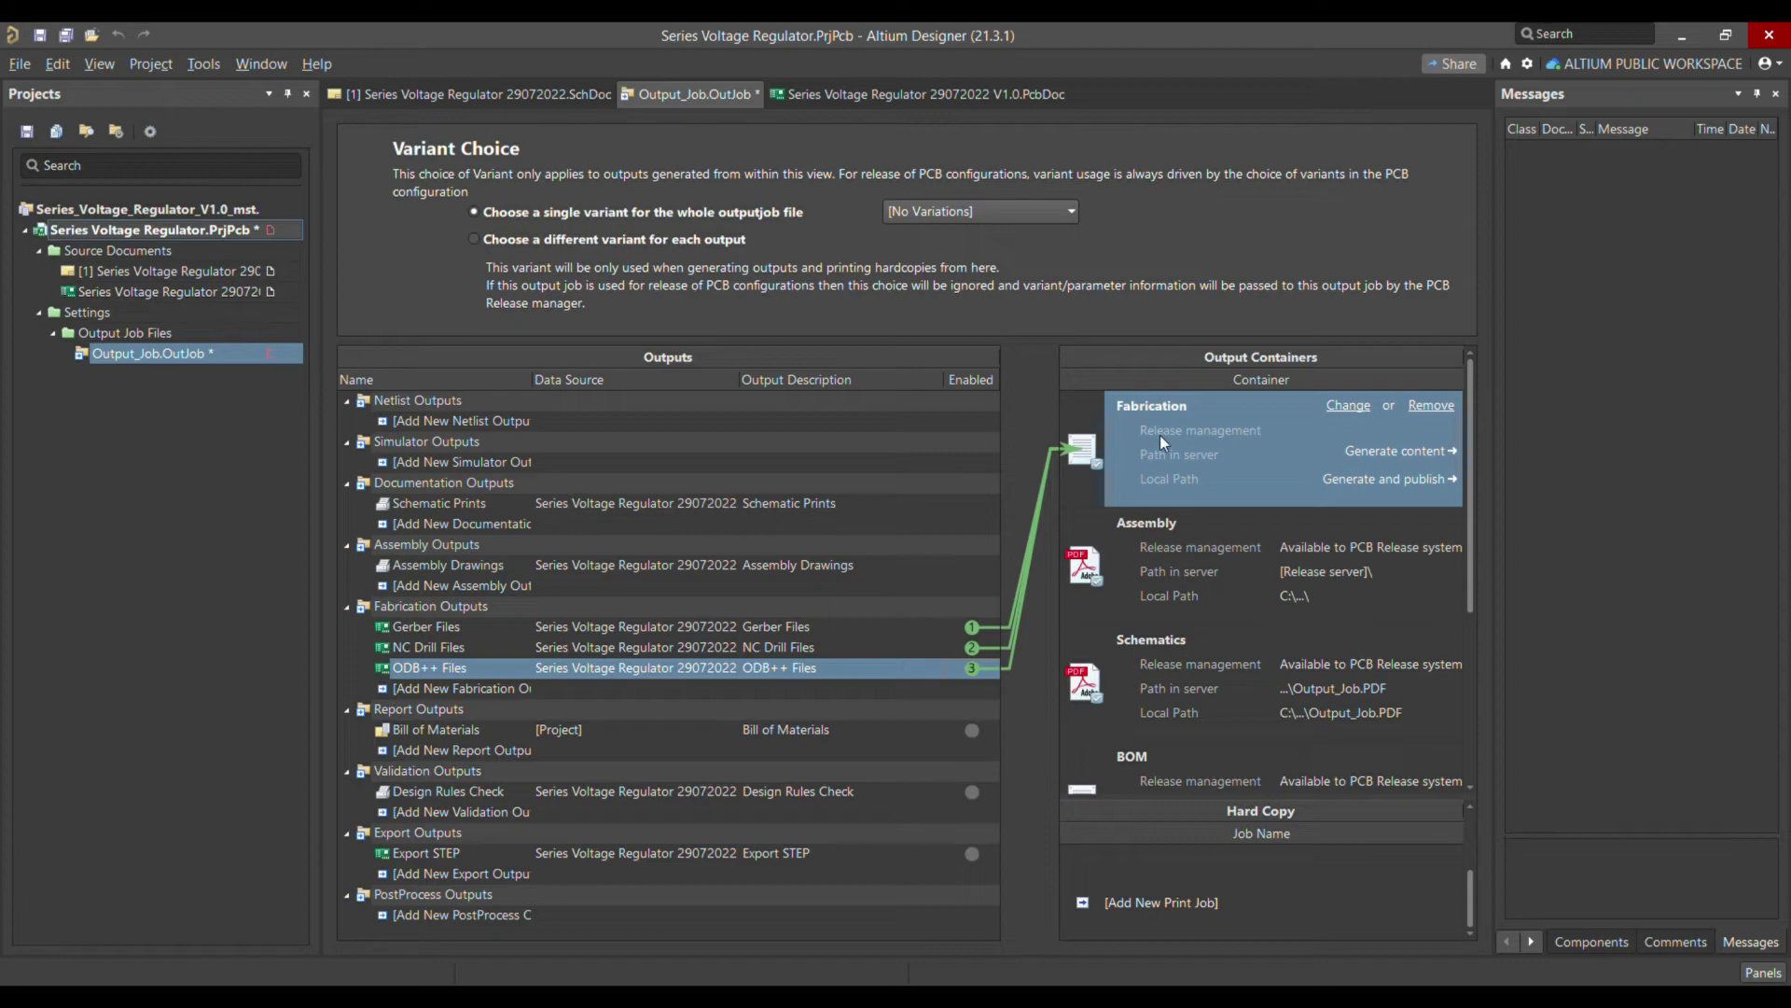
pyautogui.click(972, 791)
pyautogui.click(972, 853)
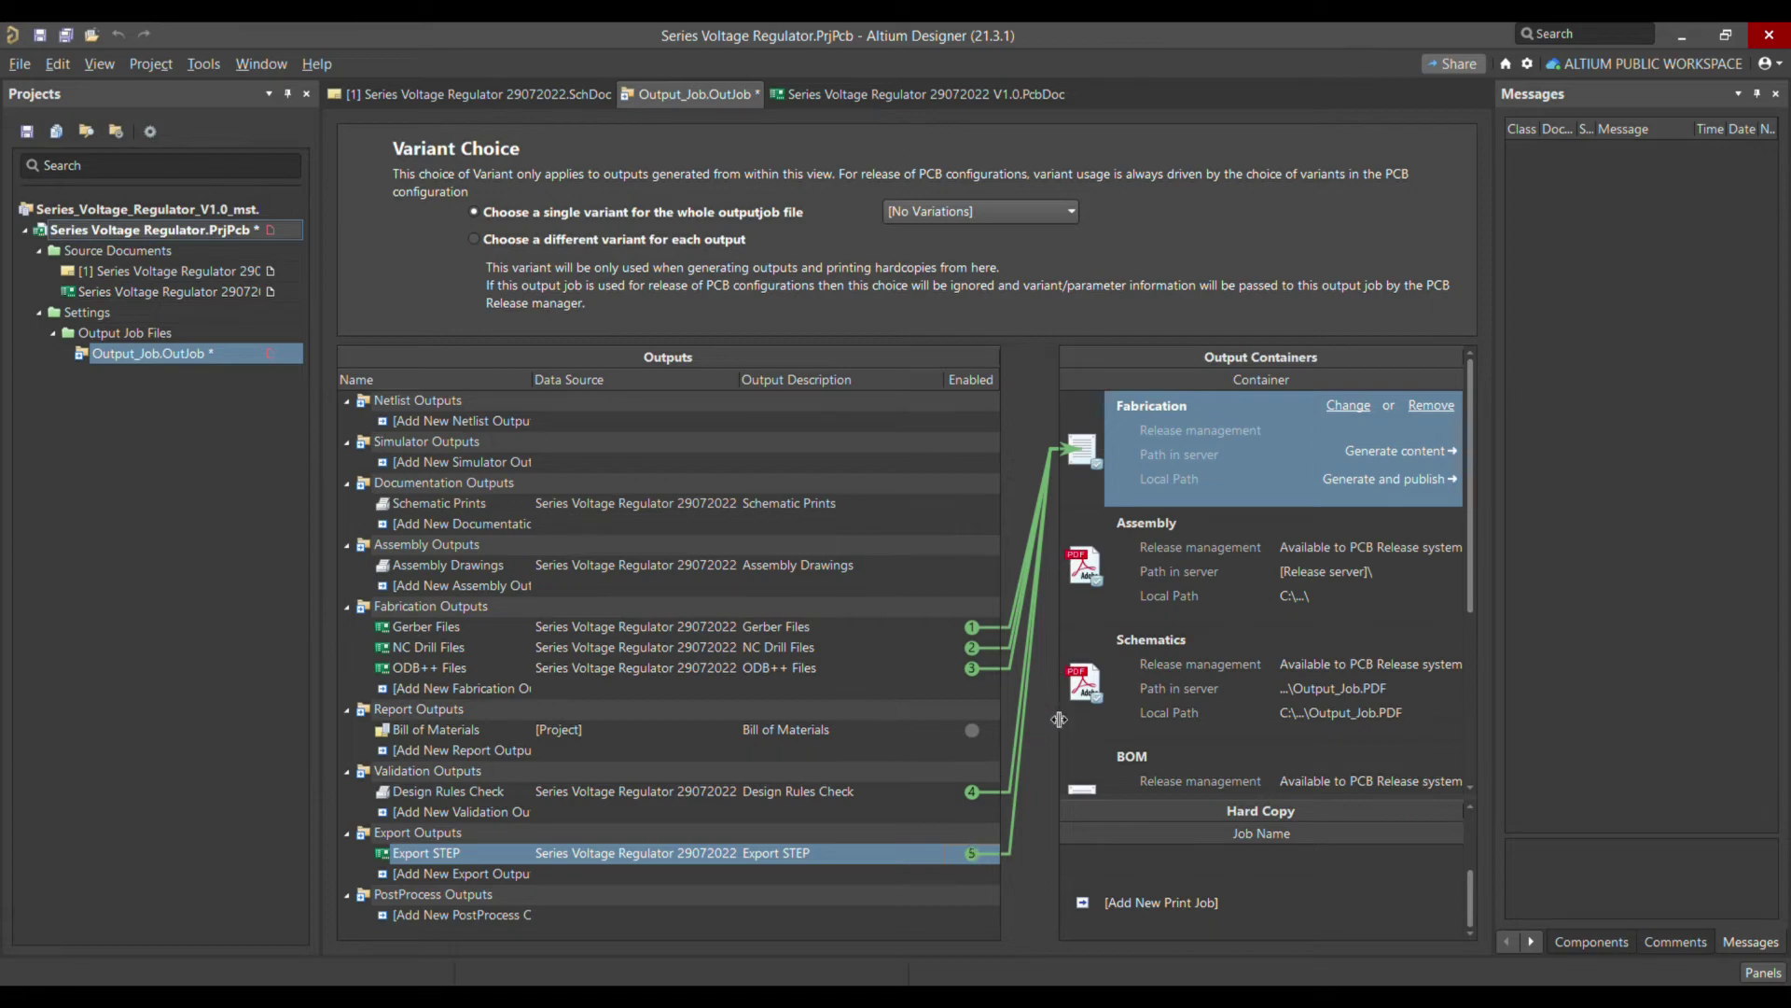
# Link Assembly Drawings to the Assembly container and Schematic Prints to the Schematics container.
pyautogui.click(1211, 546)
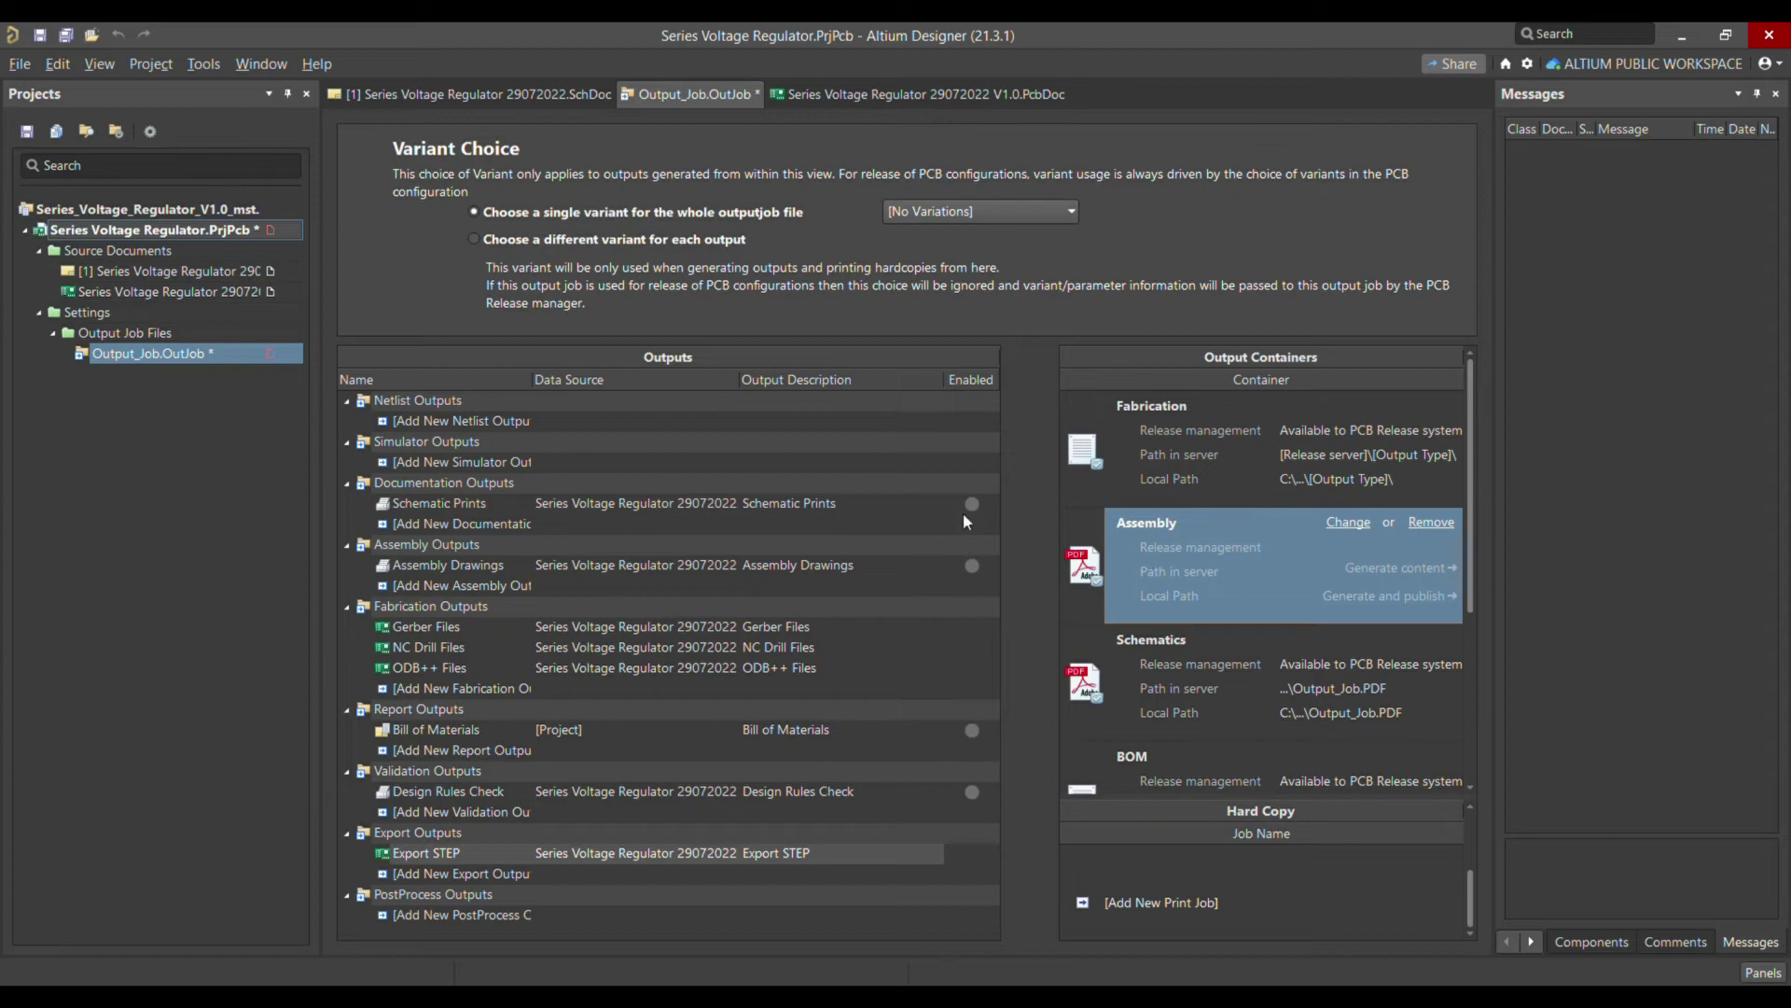
pyautogui.click(971, 567)
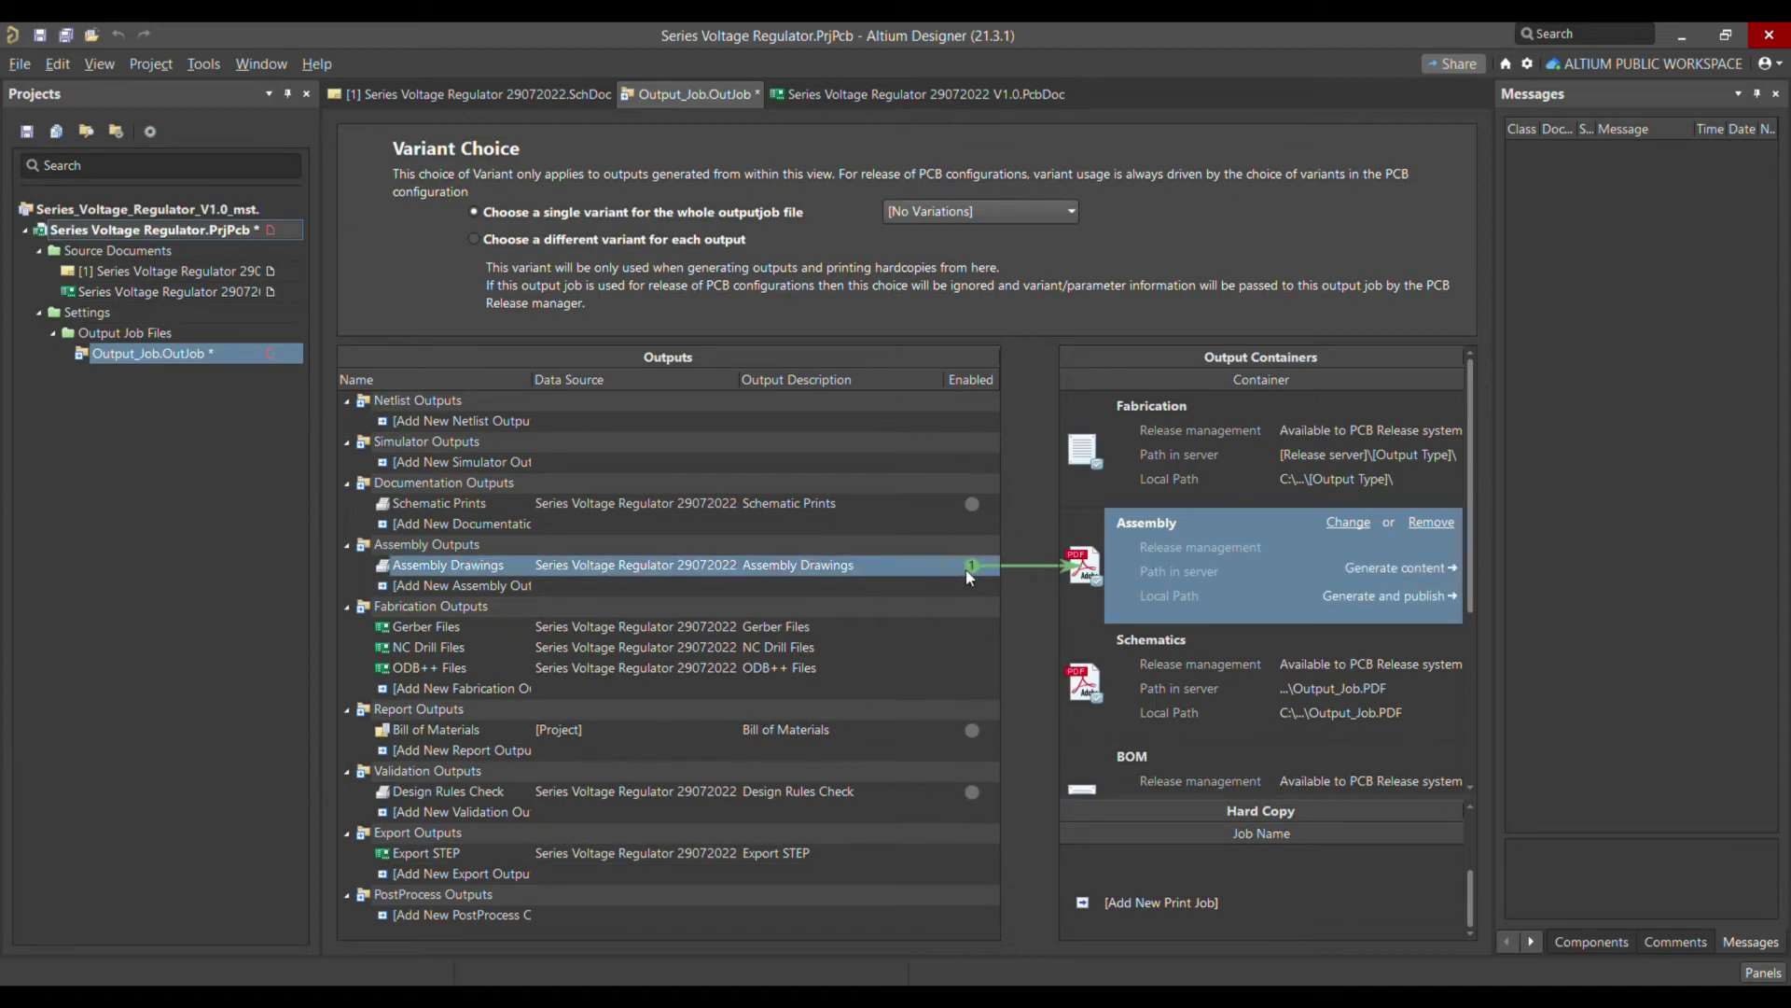
pyautogui.click(1146, 682)
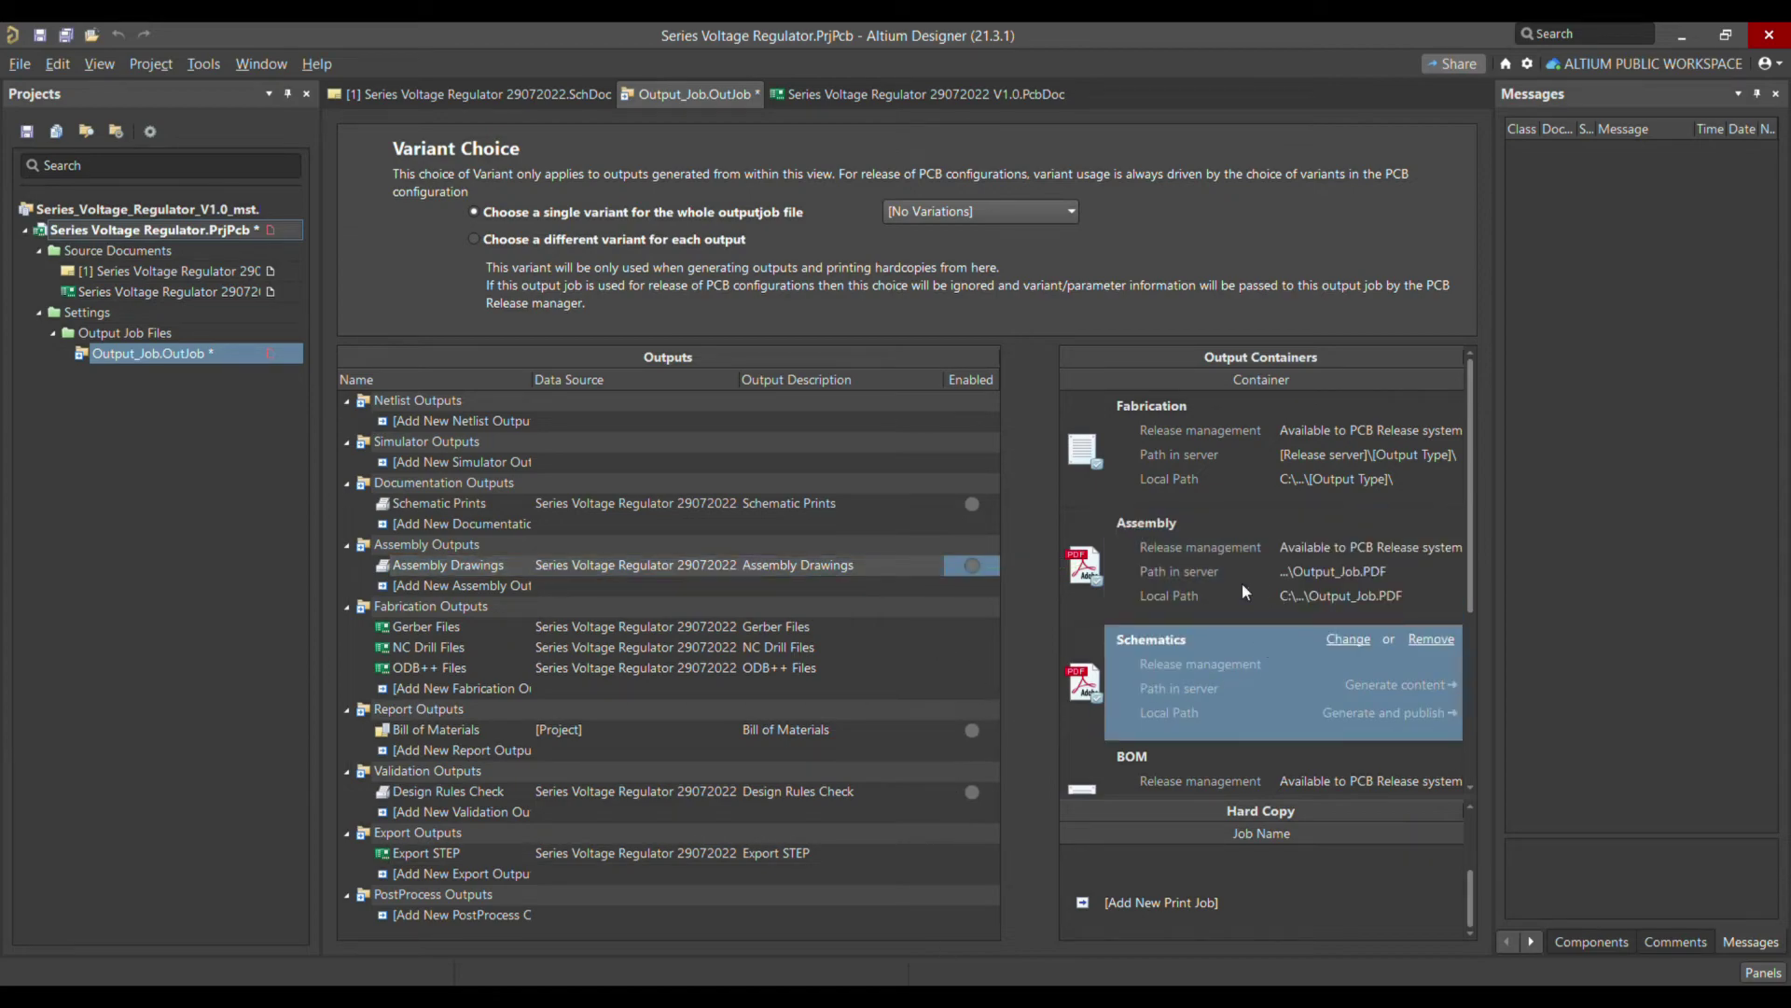
pyautogui.click(980, 507)
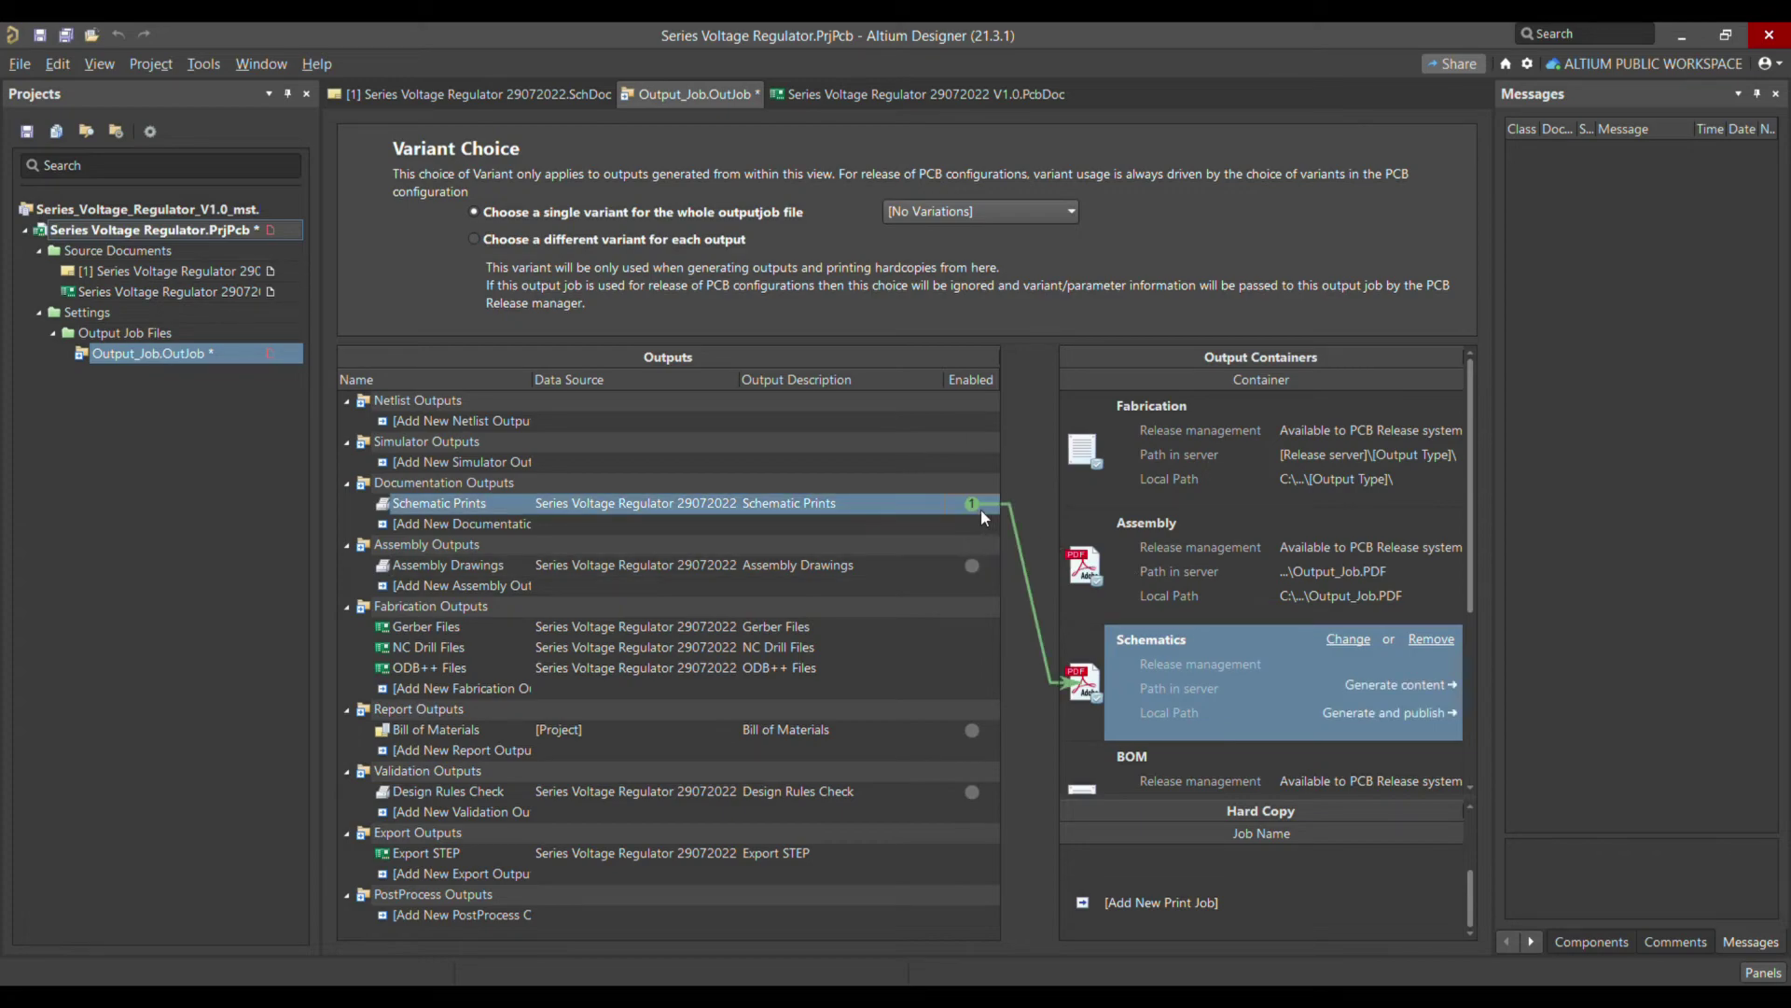
# Link the Bill of Materials output to the BOM container, then review the outputs linked to the Fabrication container.
pyautogui.click(1249, 764)
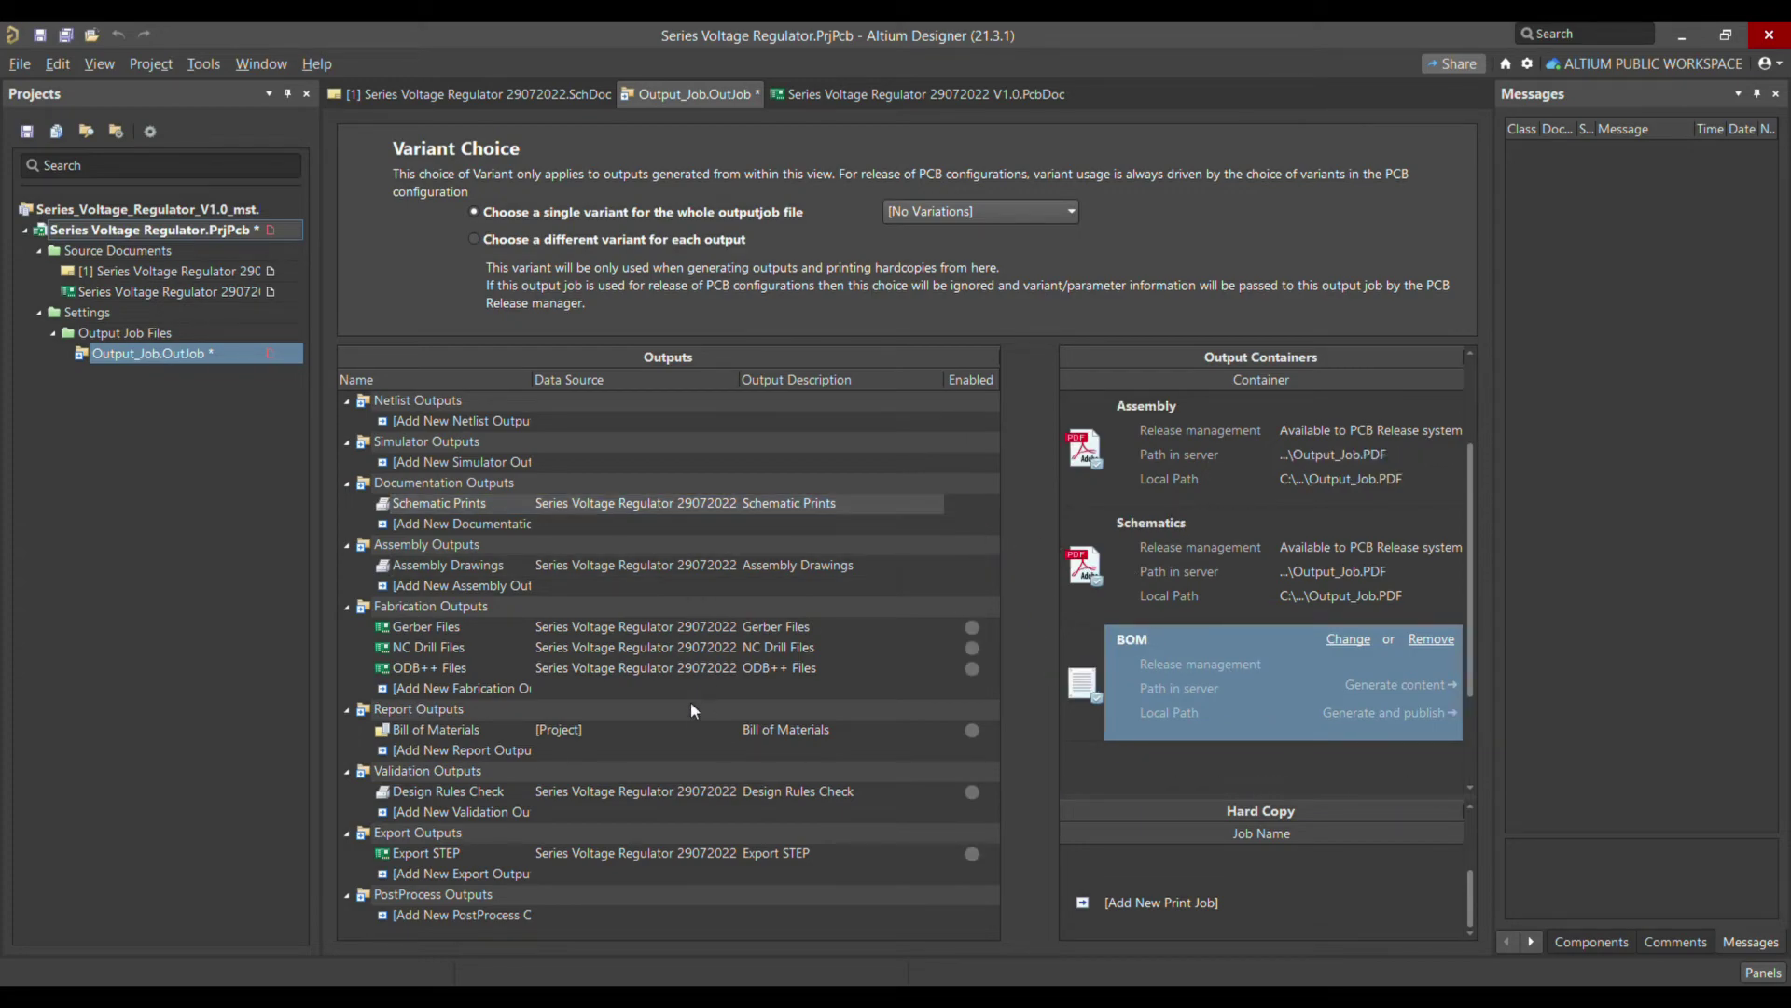
pyautogui.click(972, 731)
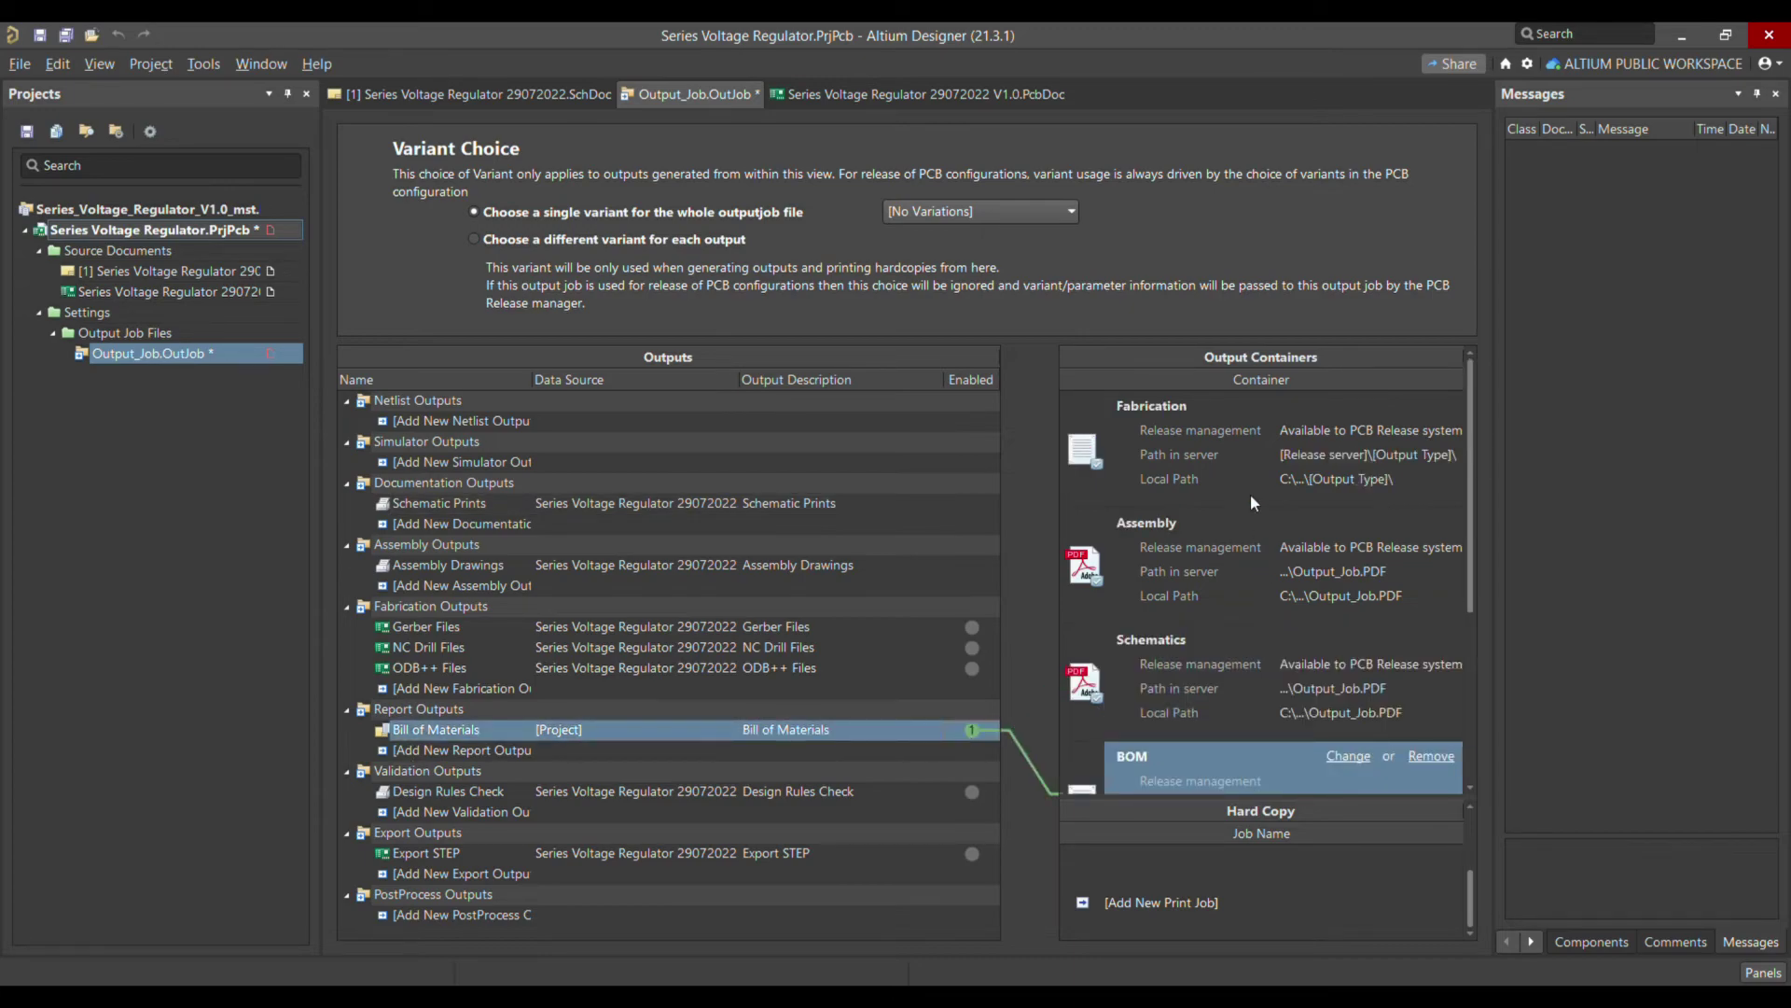
pyautogui.click(1221, 457)
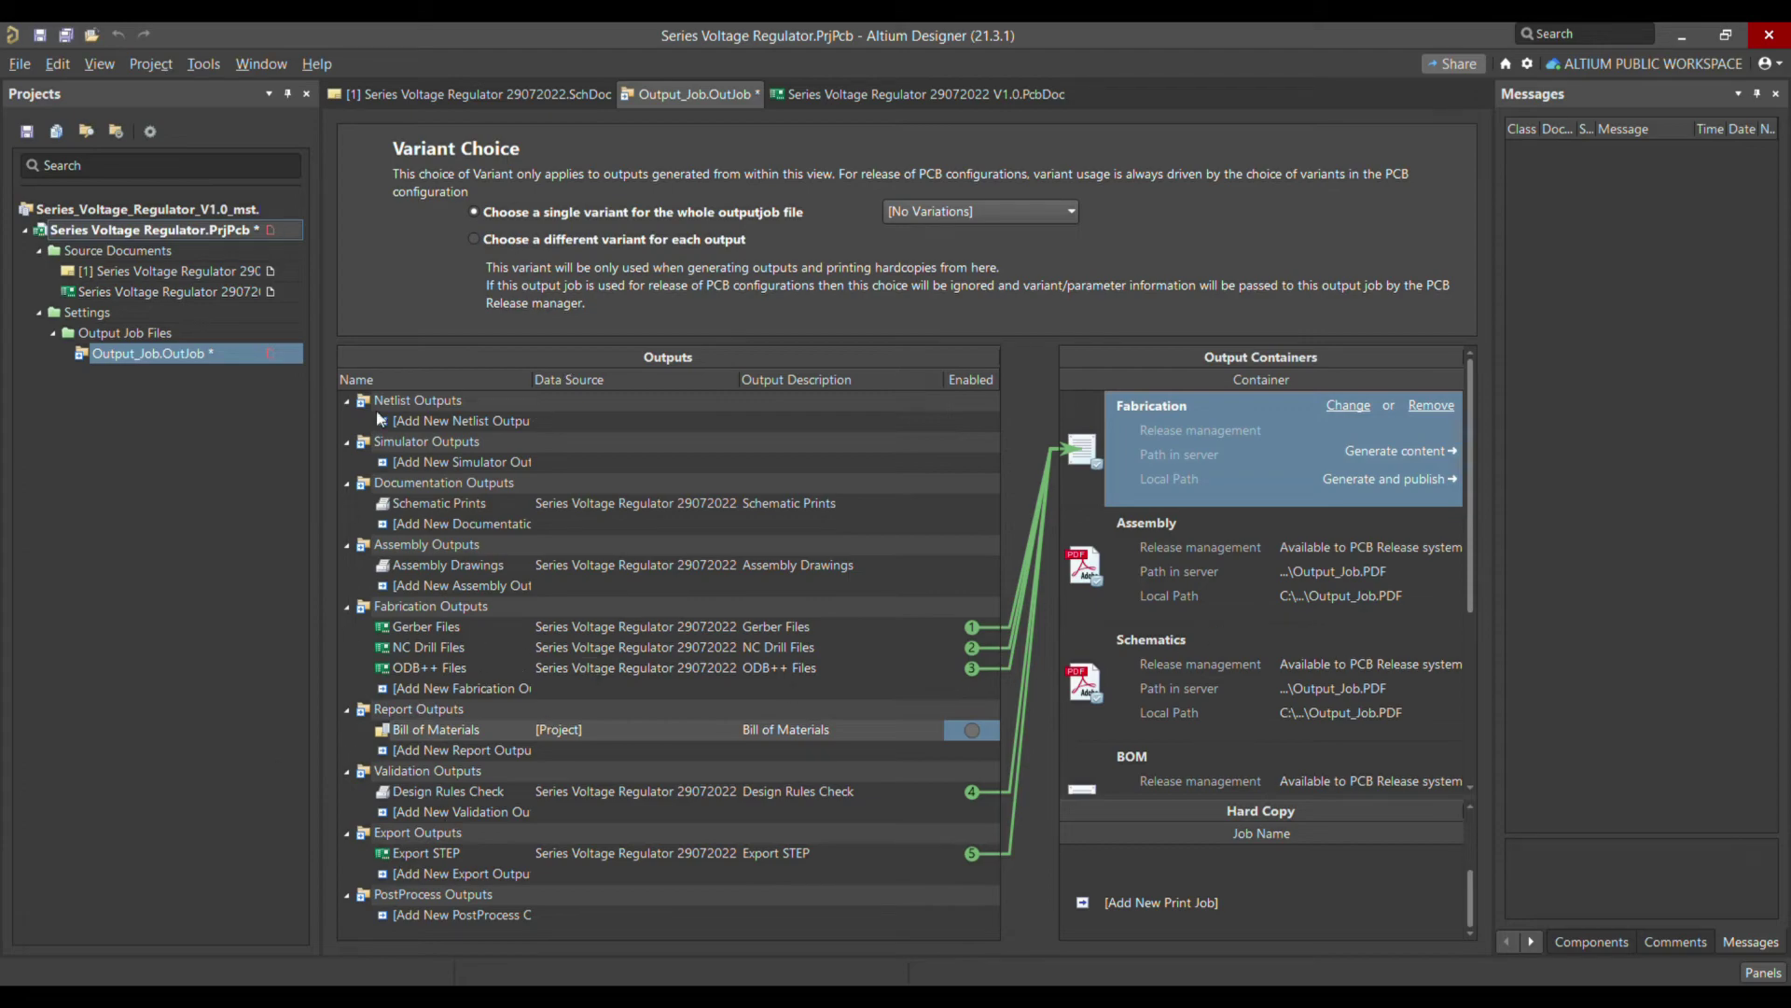
pyautogui.click(348, 895)
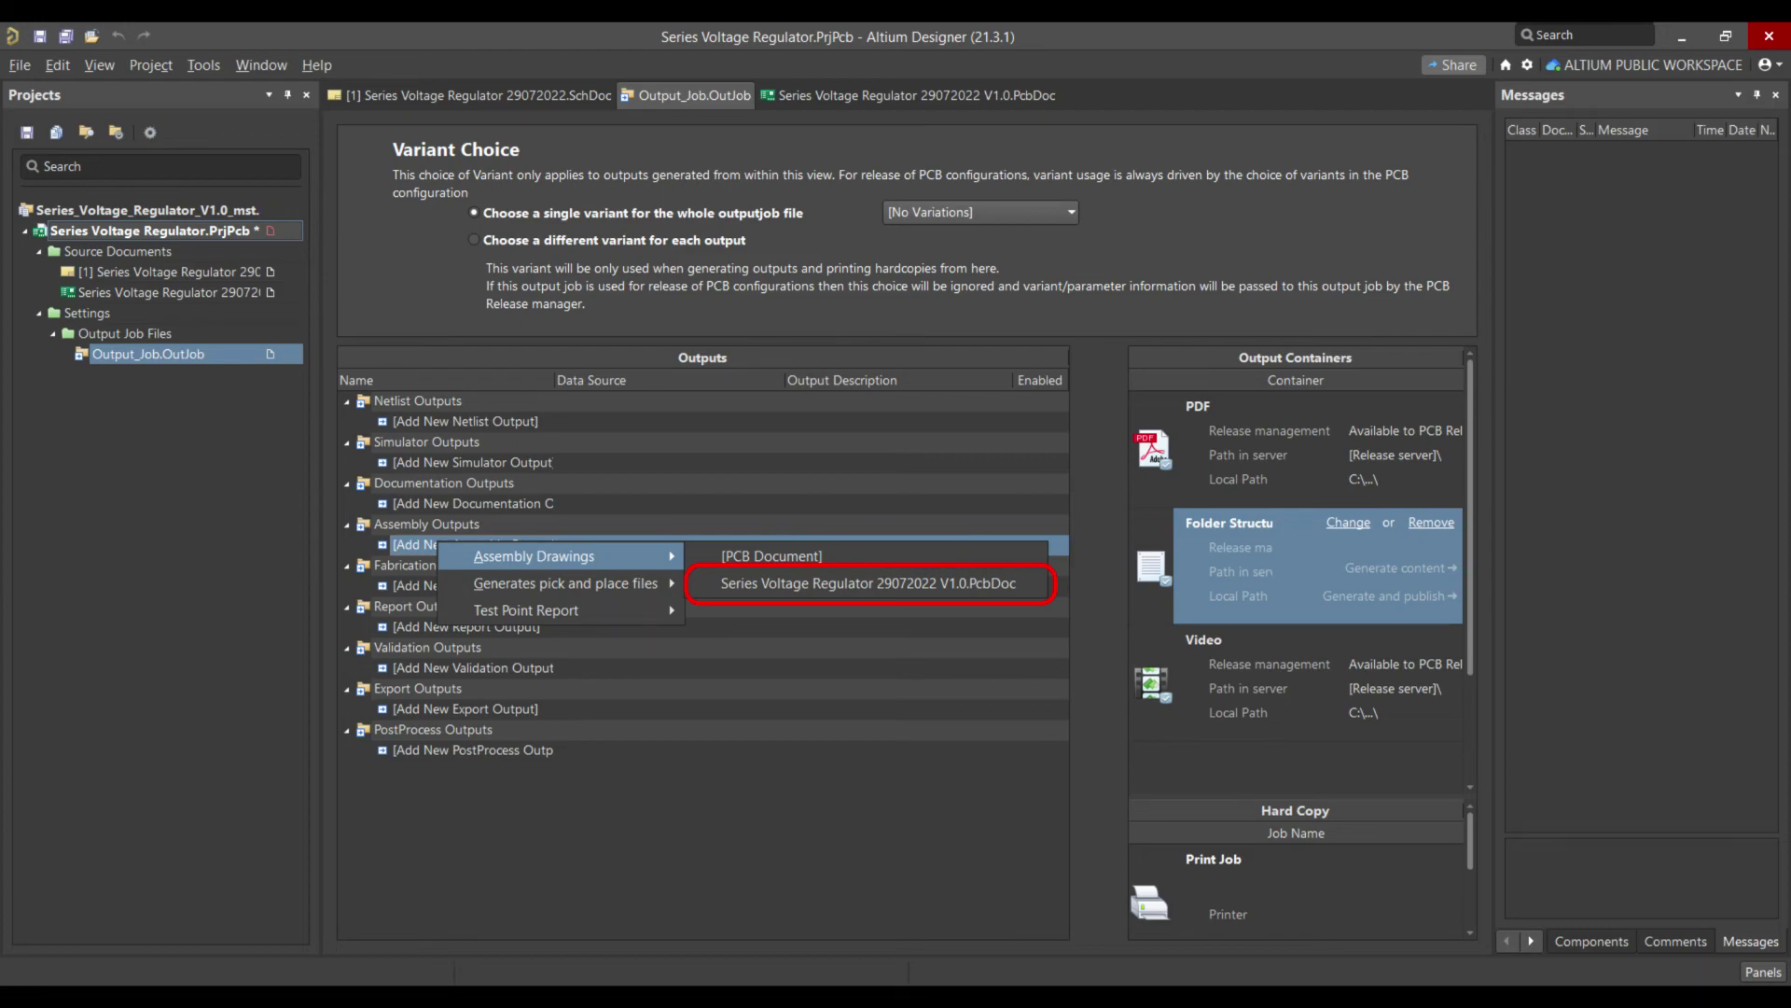
# Add a Generates pick and place files output under Assembly Outputs, sourced from the Series Voltage Regulator 29072022 V1.0 PCB document.
pyautogui.click(868, 583)
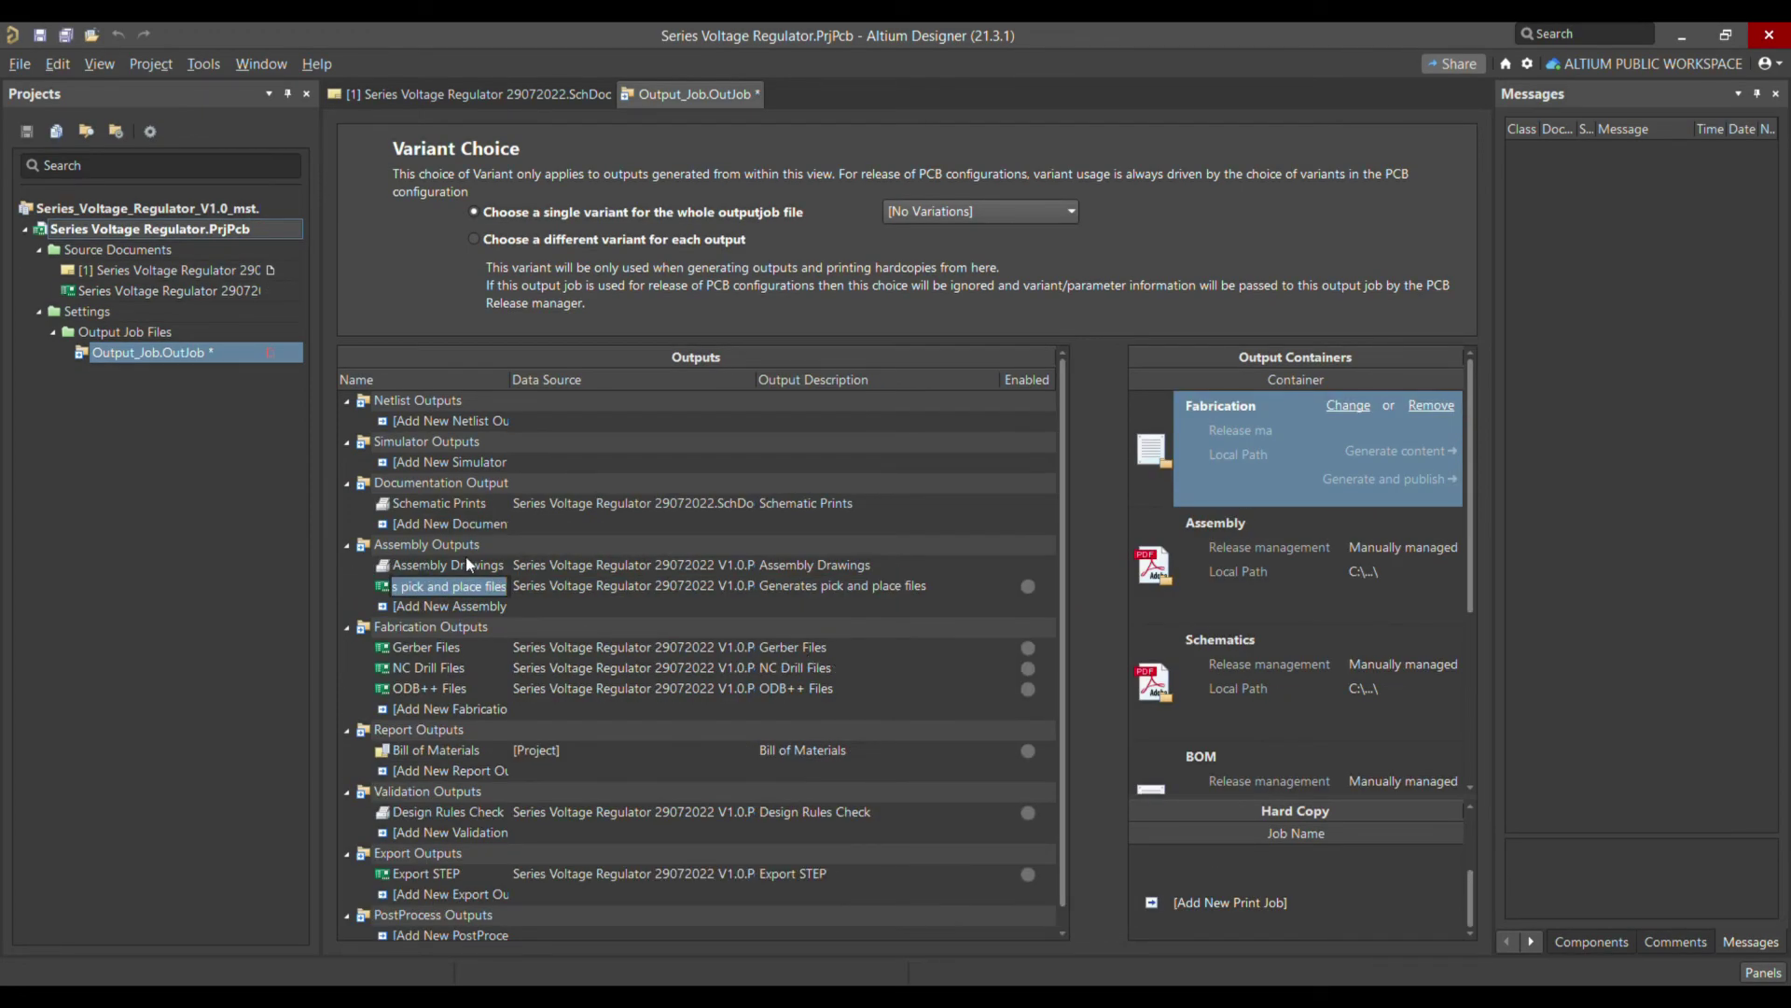
pyautogui.click(577, 592)
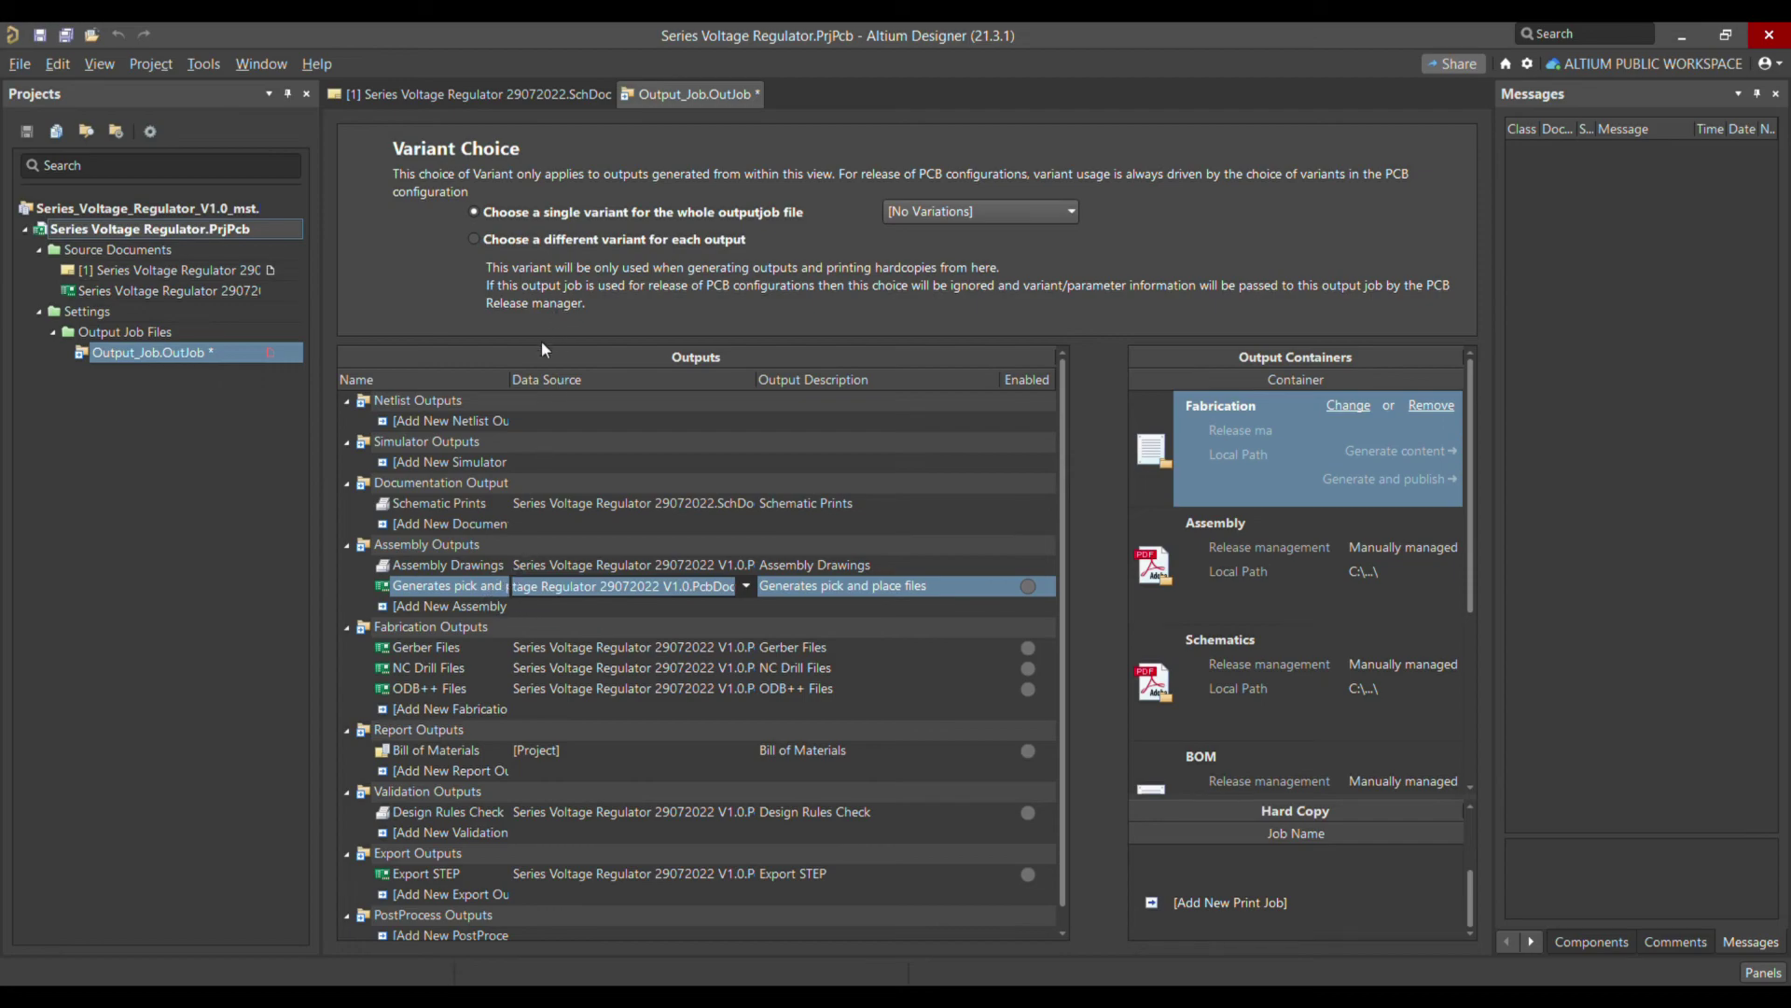
pyautogui.moveTo(523, 392); pyautogui.dragTo(594, 397)
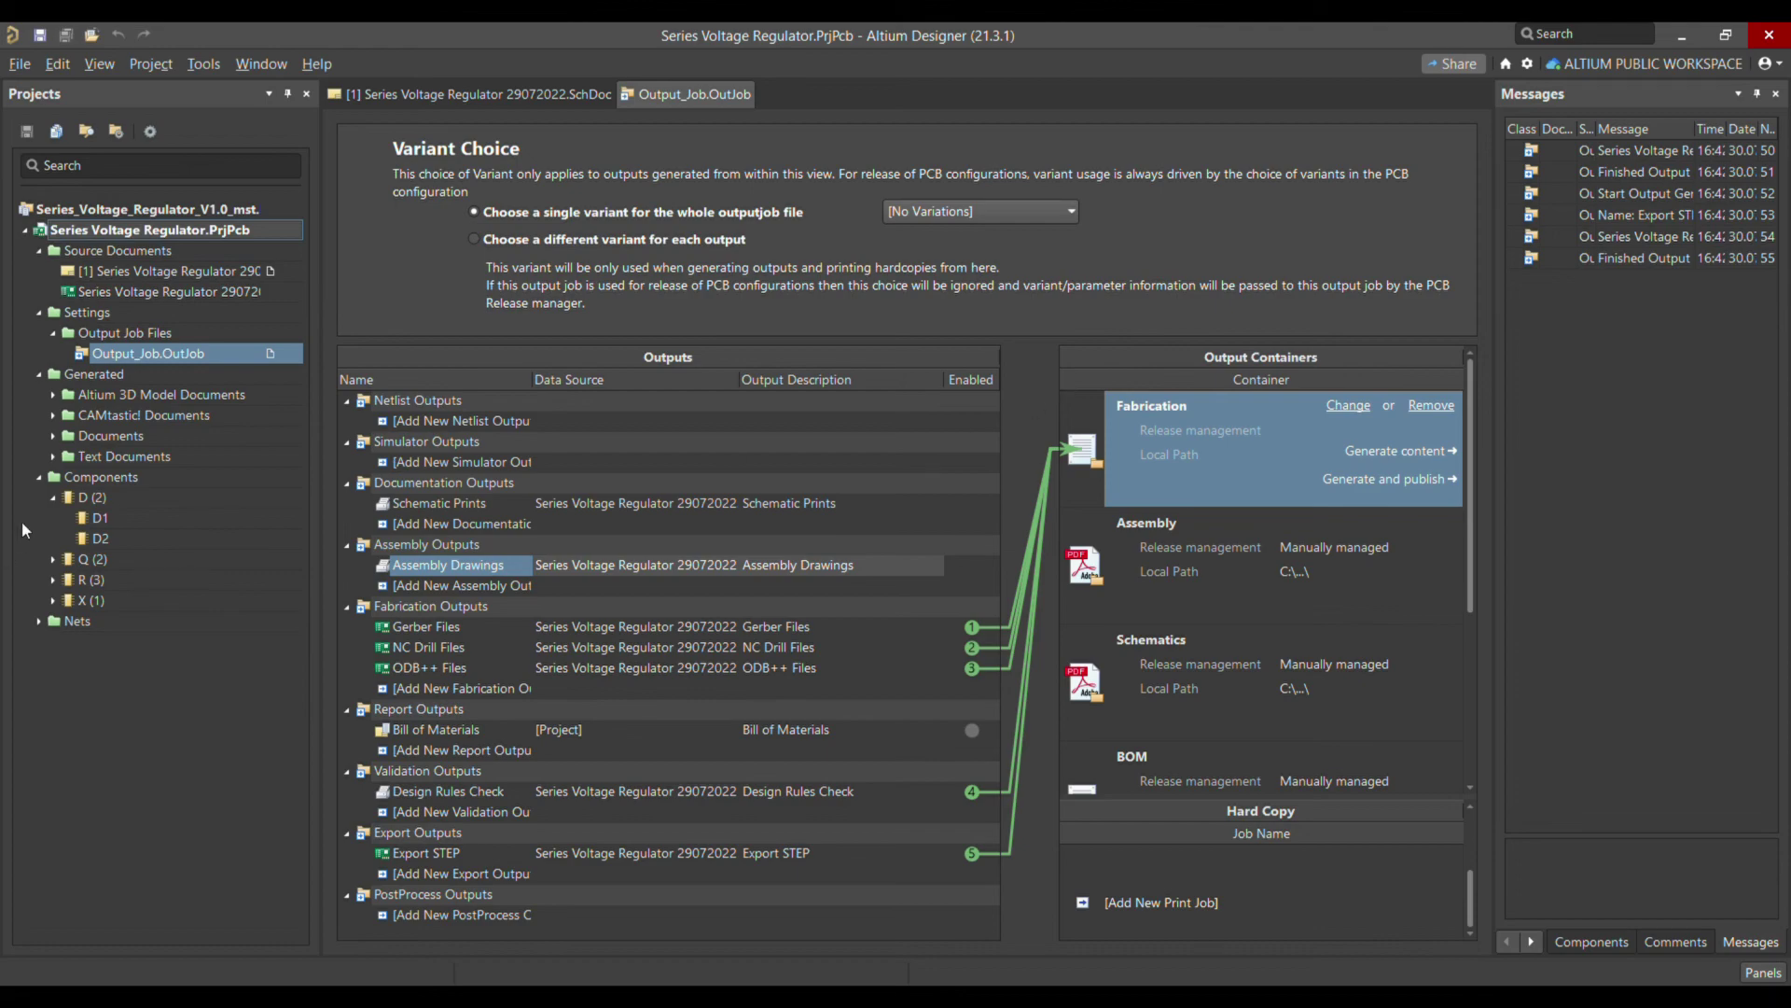
# Collapse the Components group in the project tree.
pyautogui.click(39, 476)
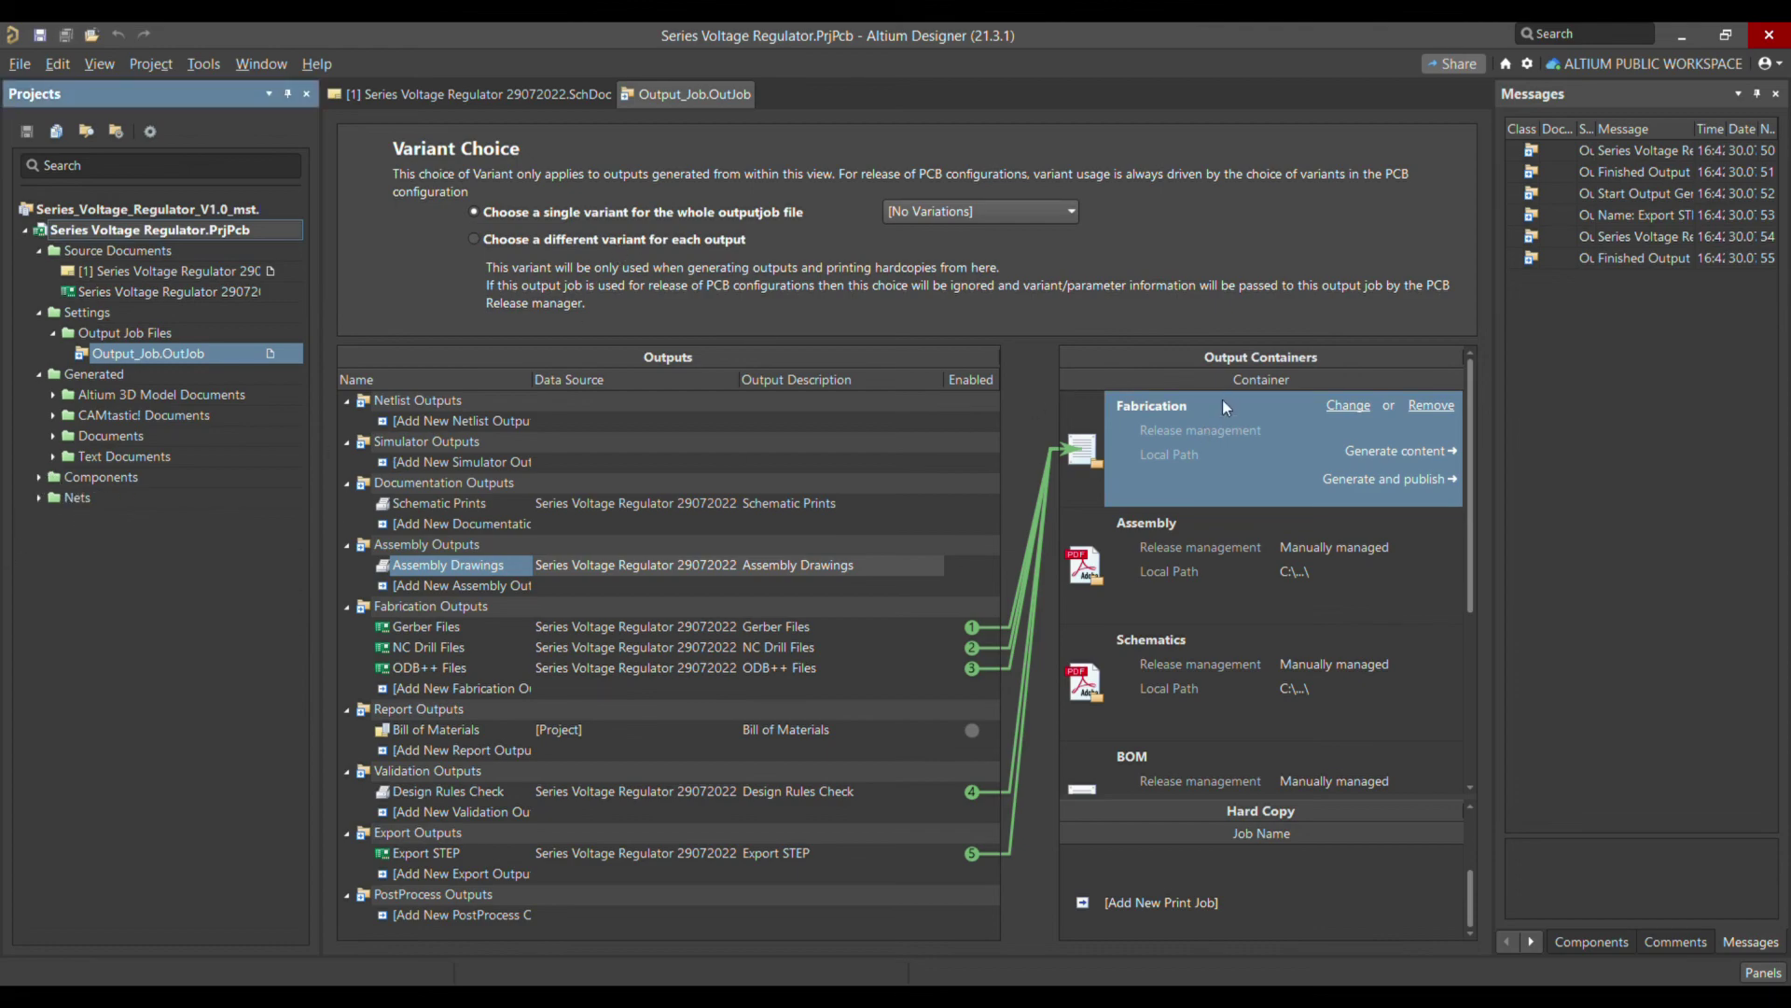